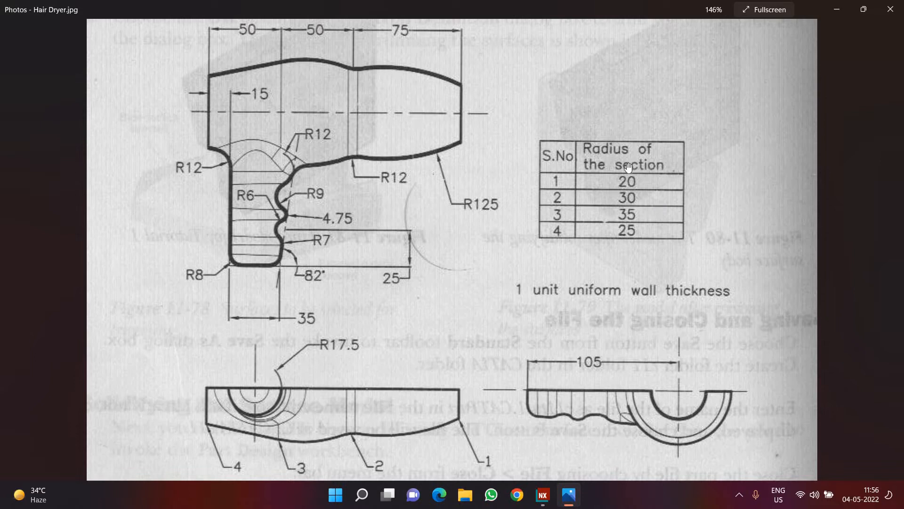
Switch to NX, create a new millimetre Model part and start a sketch on the XY plane.
left_click(544, 494)
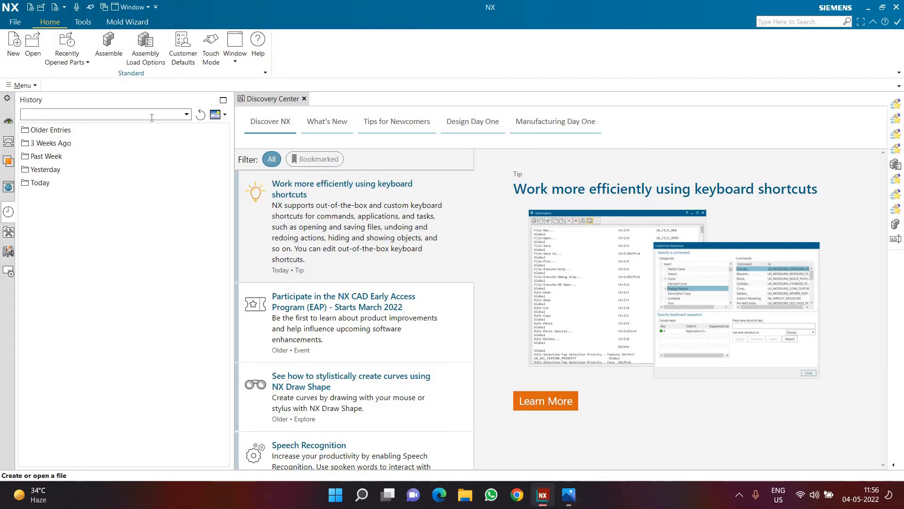
left_click(10, 54)
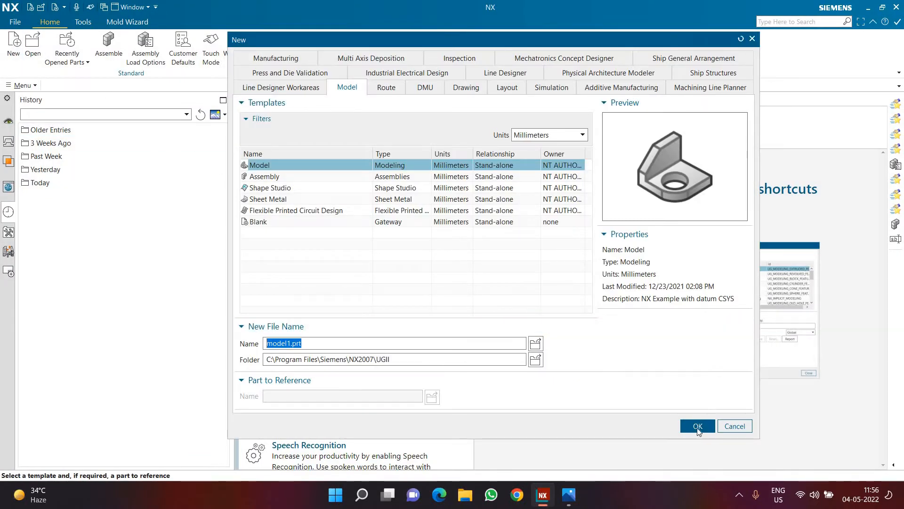
left_click(697, 425)
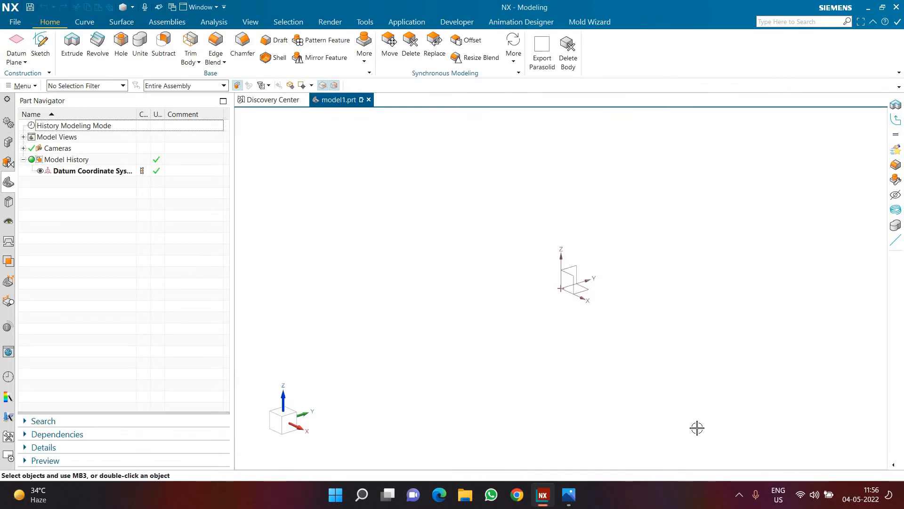
left_click(41, 42)
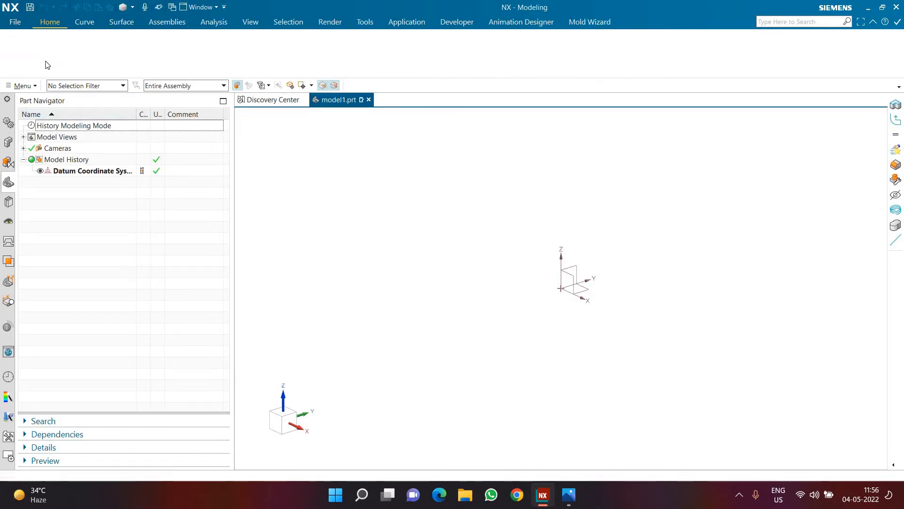
left_click(324, 241)
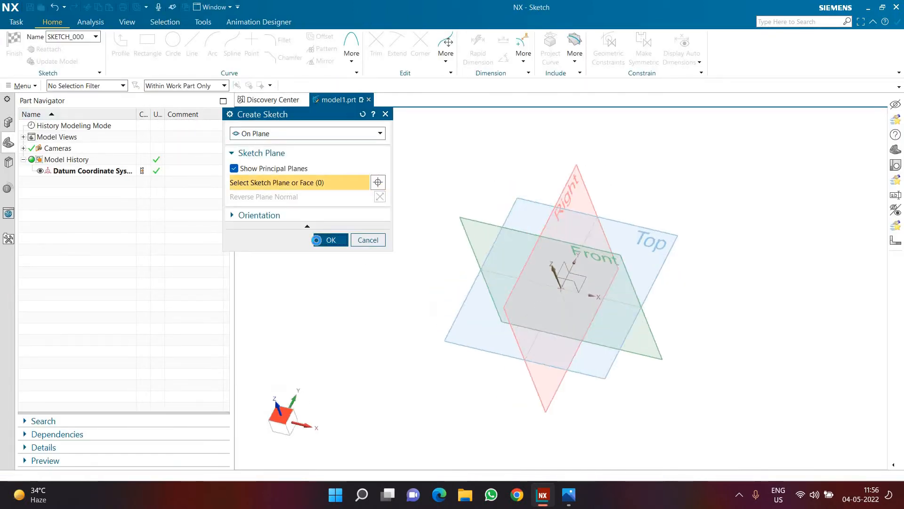
Check the hair dryer drawing and sketch a line about 155 mm long, rising at about 17° from just above the origin.
left_click(570, 494)
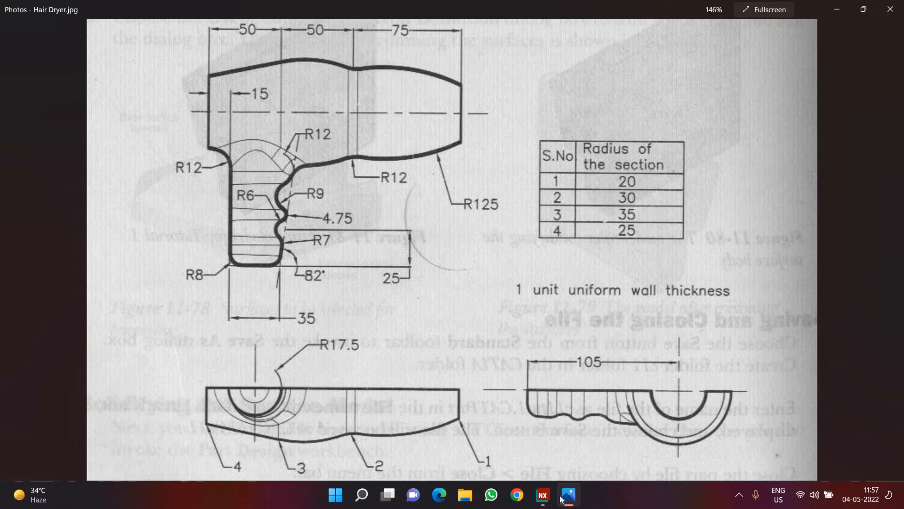
left_click(543, 494)
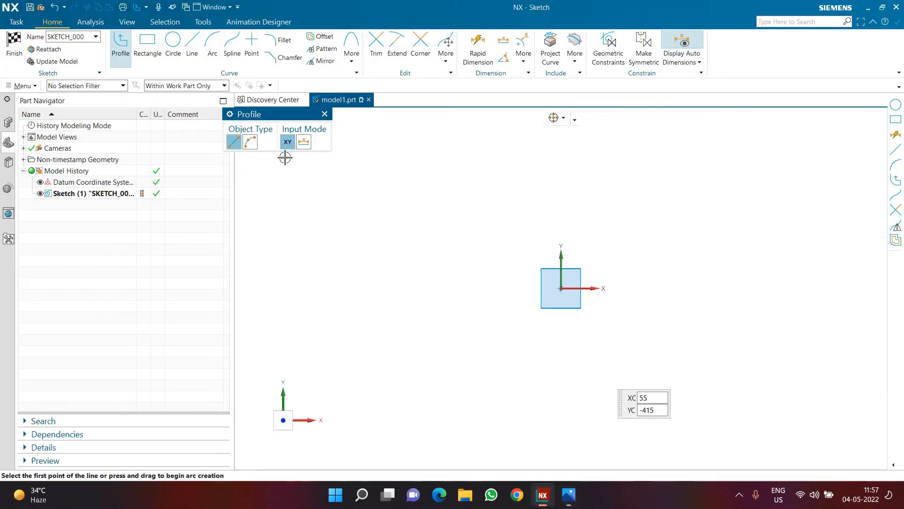
left_click(190, 49)
middle_click_drag(577, 254, 521, 289, "shift")
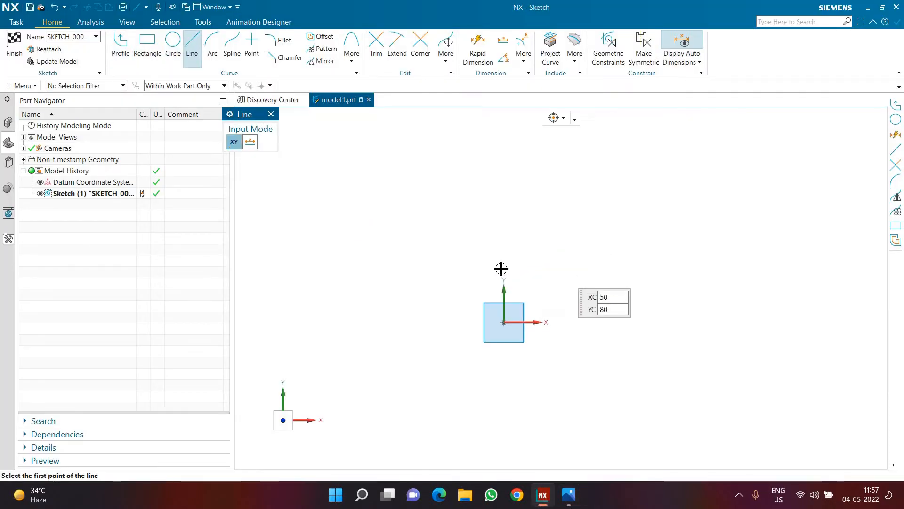
left_click(624, 230)
key("Escape")
scroll(511, 307, "up", 3)
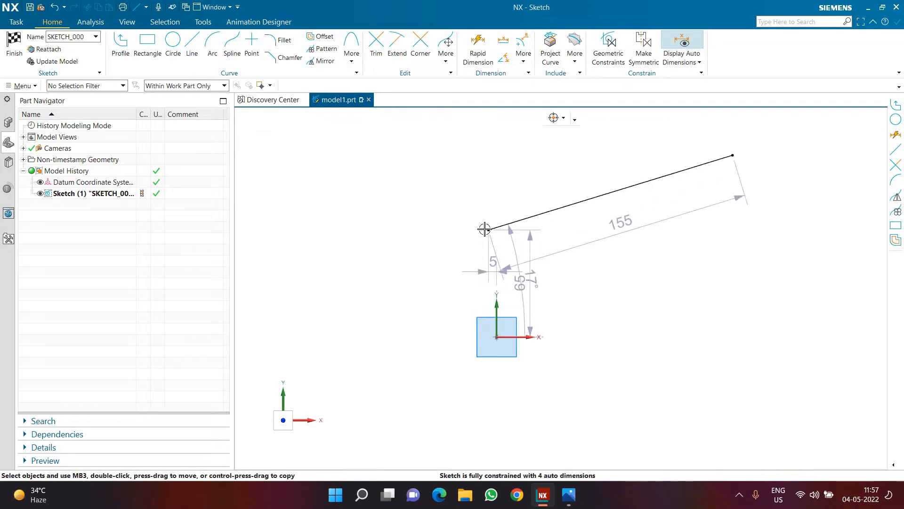
Constrain the line's lower endpoint to lie on the sketch's vertical axis.
left_click(484, 229)
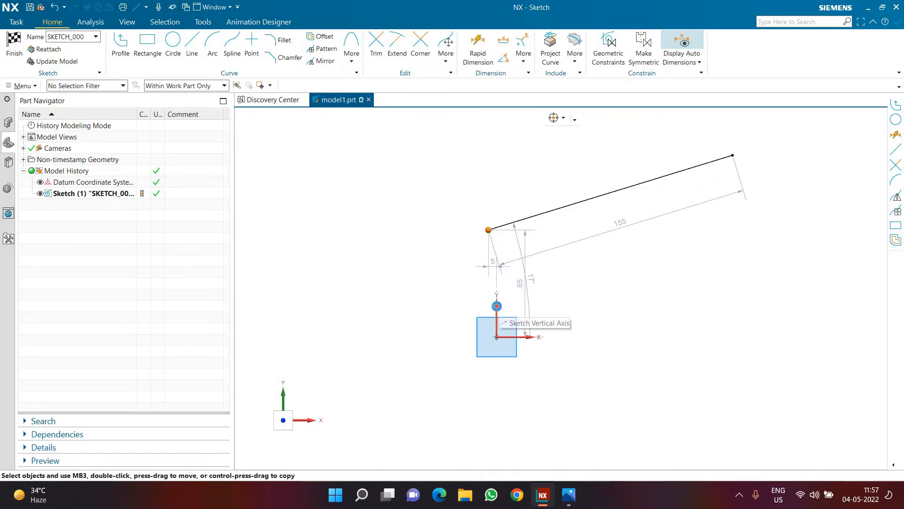
left_click(497, 305)
left_click(512, 291)
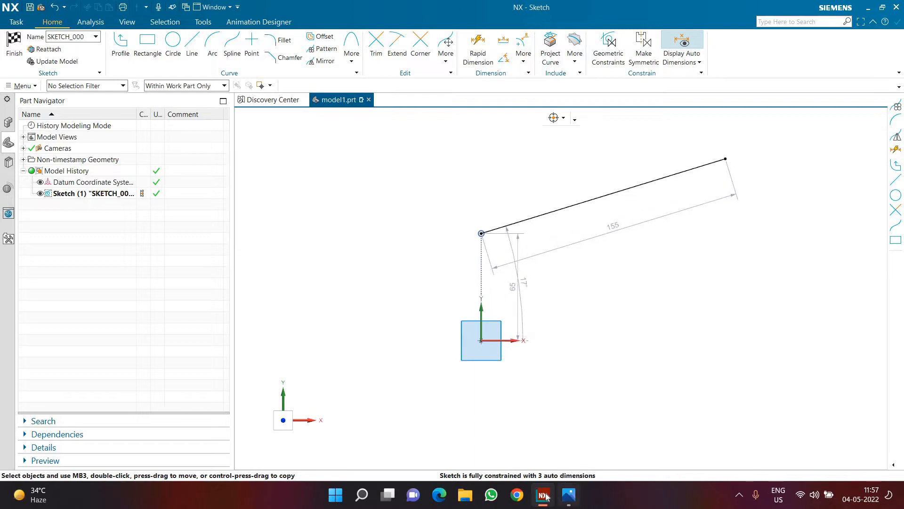
Consult the hair dryer drawing and set the height of the line's start point above the horizontal axis to 25 mm.
left_click(571, 497)
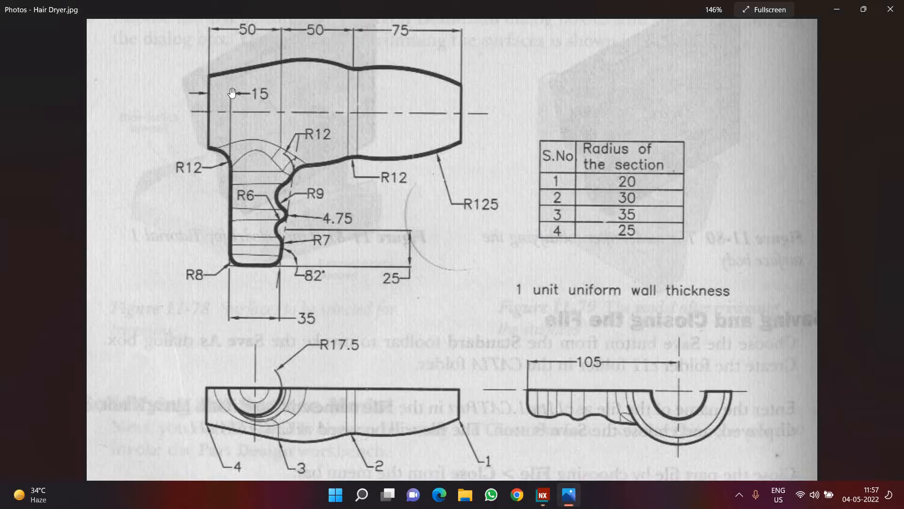
scroll(217, 326, "down", 2)
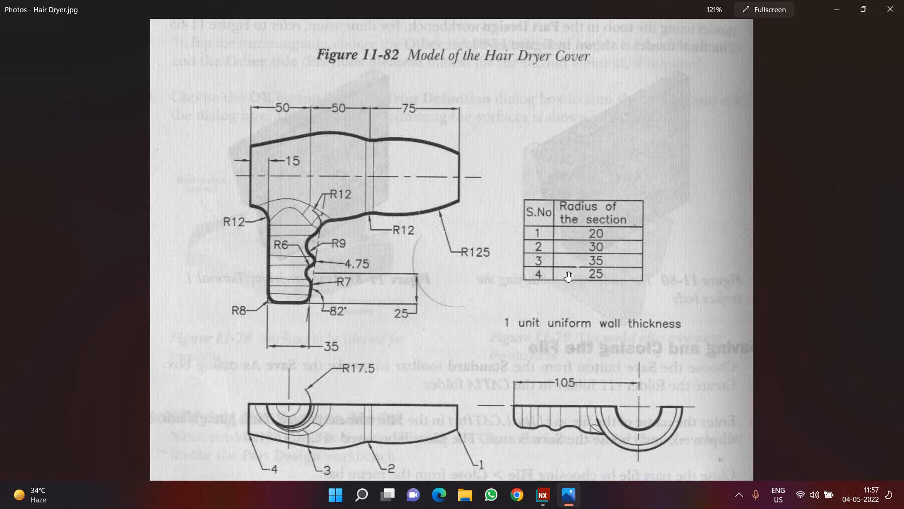
left_click(543, 495)
scroll(430, 270, "up", 1)
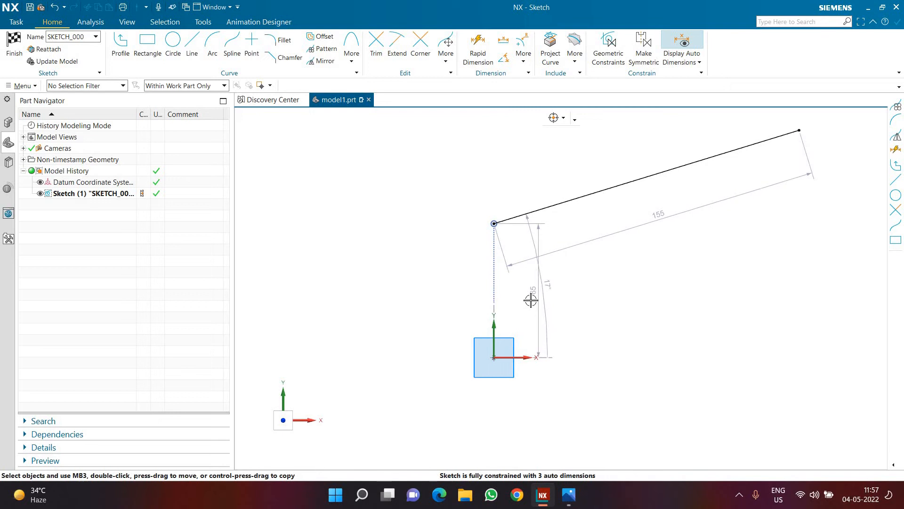
double_click(531, 298)
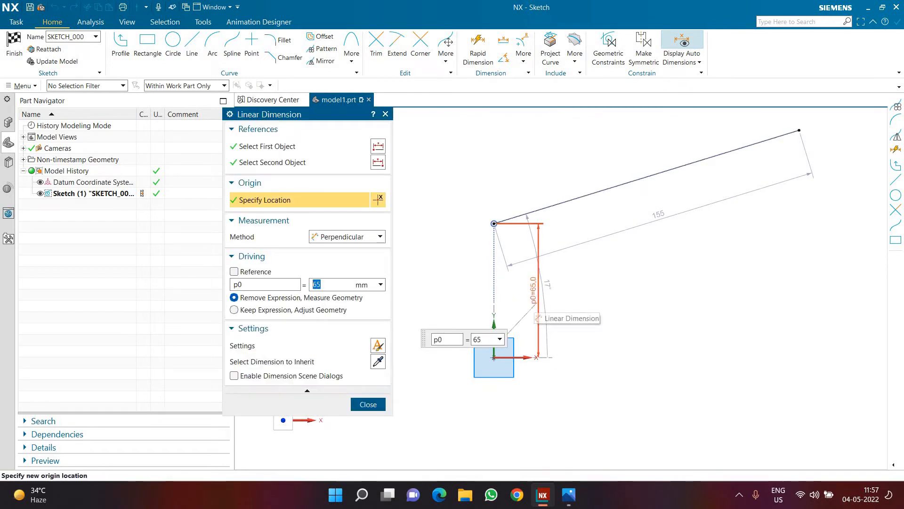
type("25")
key("Return")
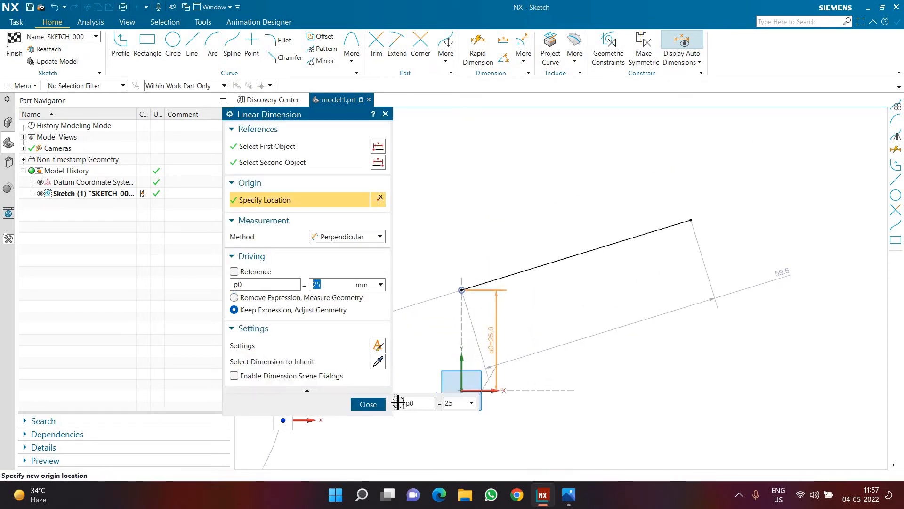
left_click(368, 404)
Check the section radii in the drawing and dimension the line's upper endpoint 35 mm above the horizontal axis.
left_click(569, 494)
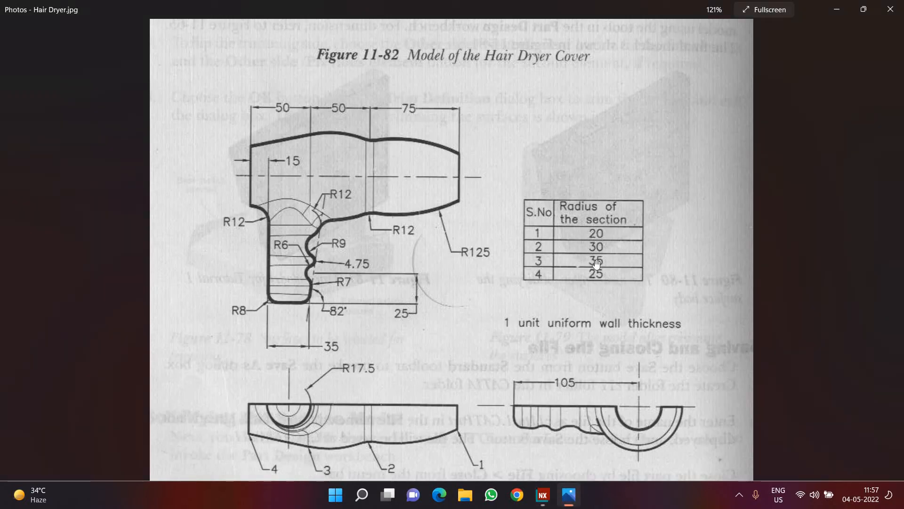
left_click(543, 495)
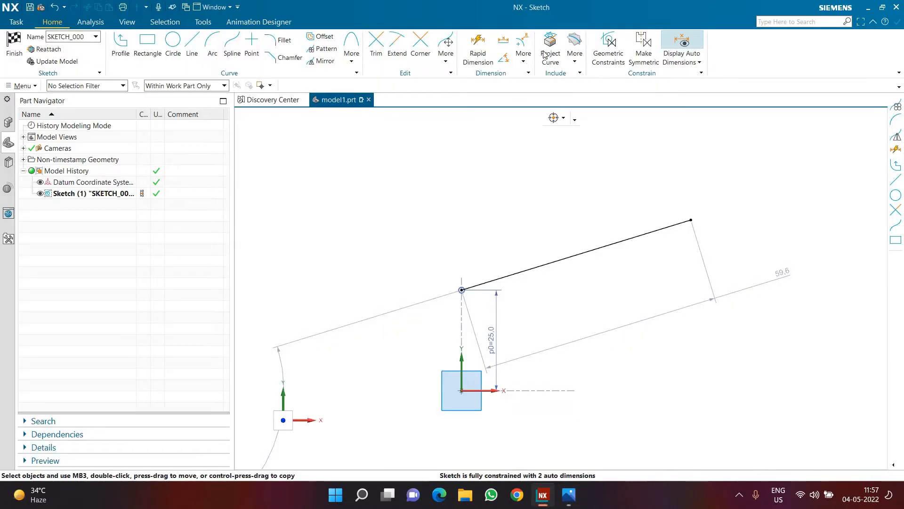
left_click(478, 47)
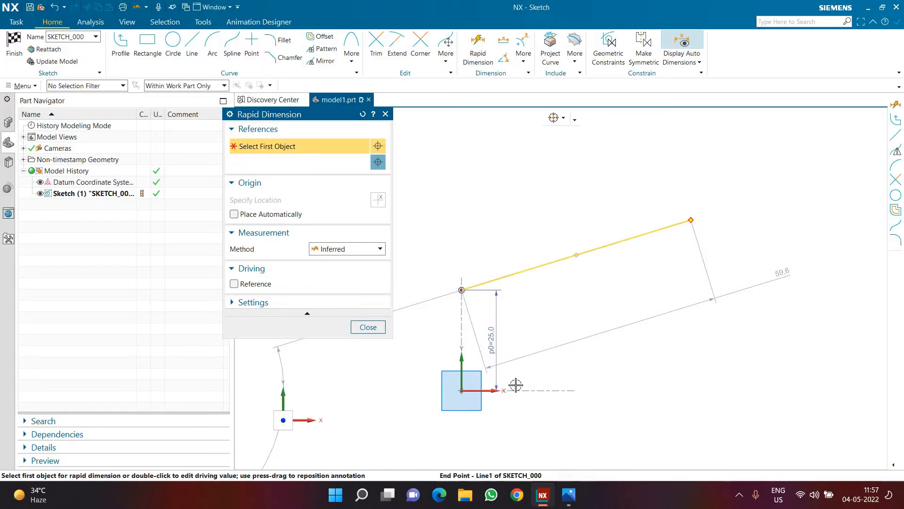
left_click(533, 390)
left_click(733, 344)
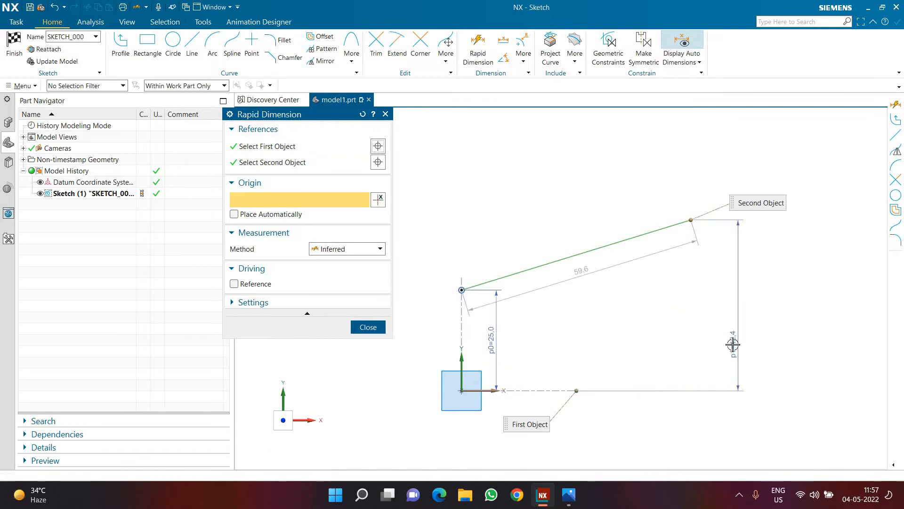
type("35")
key("Return")
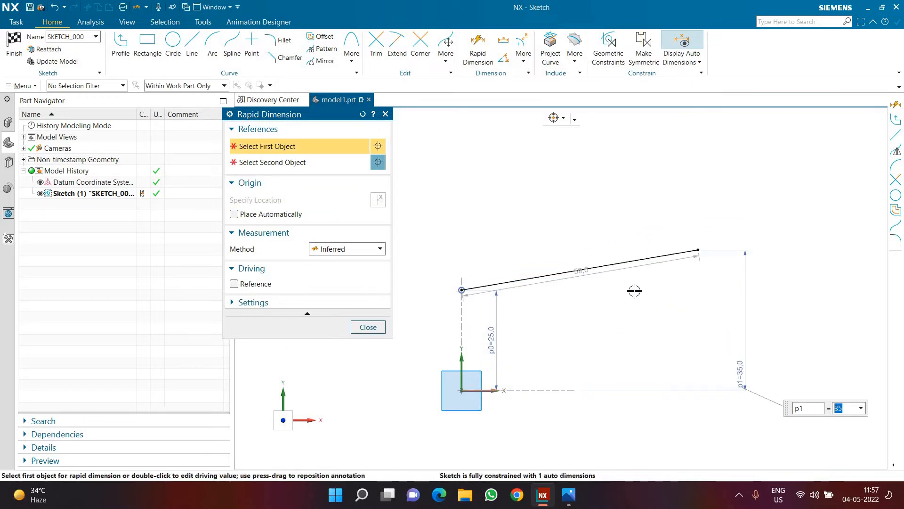
Dimension the line's horizontal length as 50 mm.
left_click(613, 265)
left_click(582, 185)
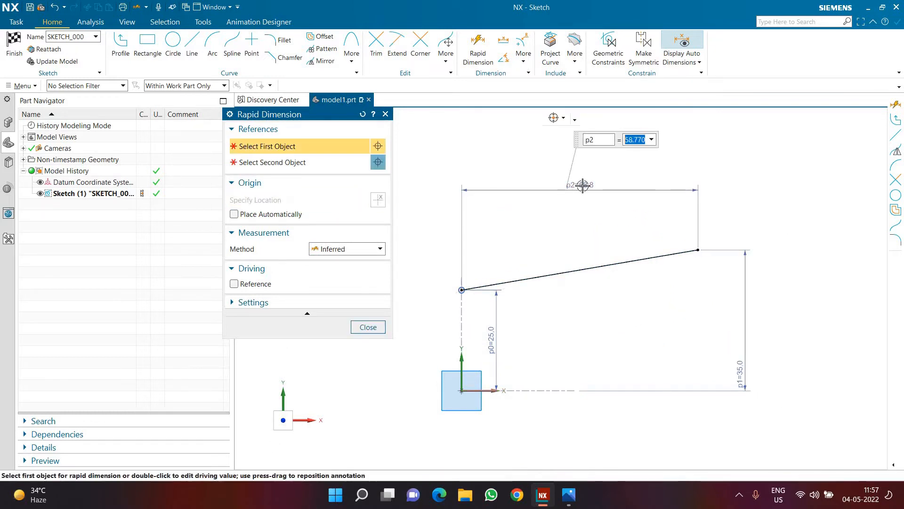
type("50")
key("Return")
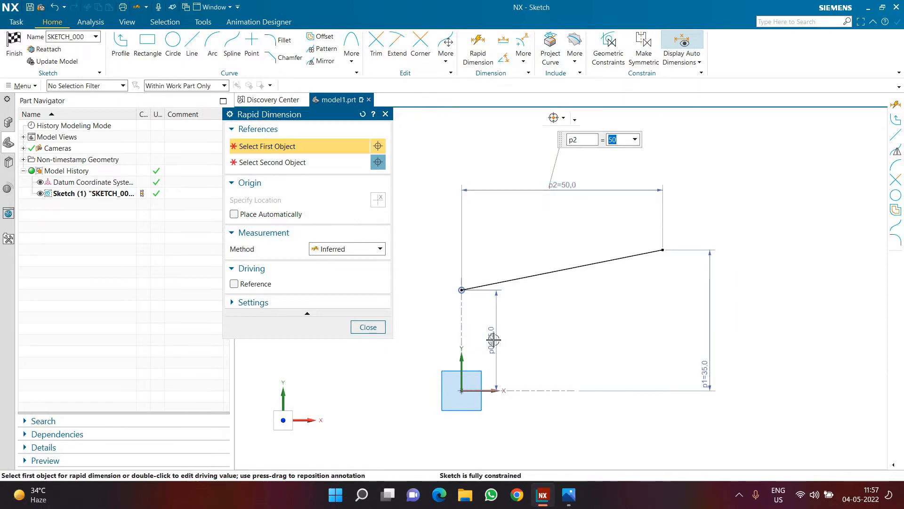
middle_click(493, 339)
Consult the drawing and sketch a downward-curving arc of about 64.5 mm radius from the line's upper endpoint, tangent to the line.
left_click(568, 495)
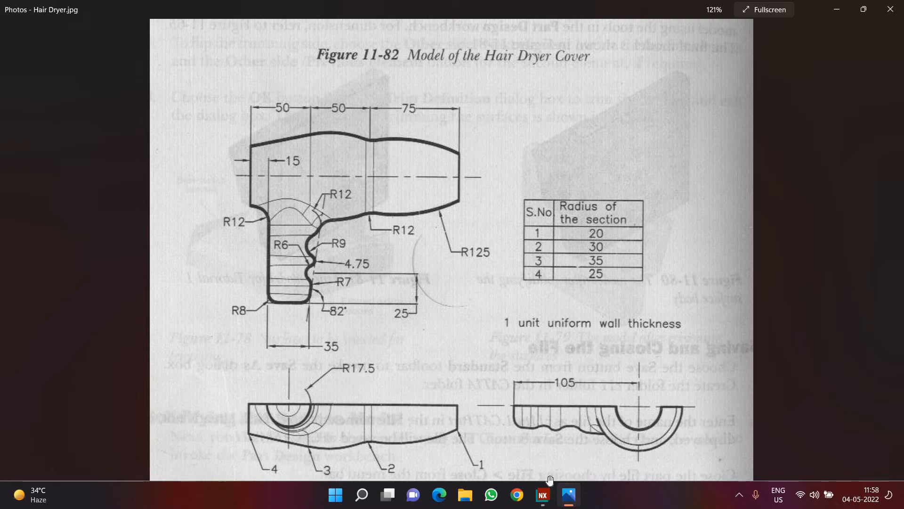
left_click(542, 494)
scroll(609, 296, "down", 4)
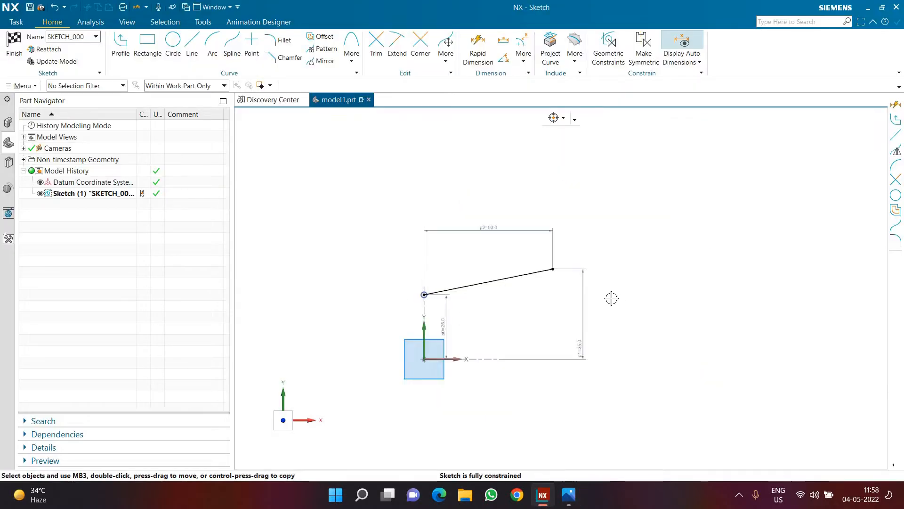
scroll(610, 297, "up", 3)
left_click(211, 47)
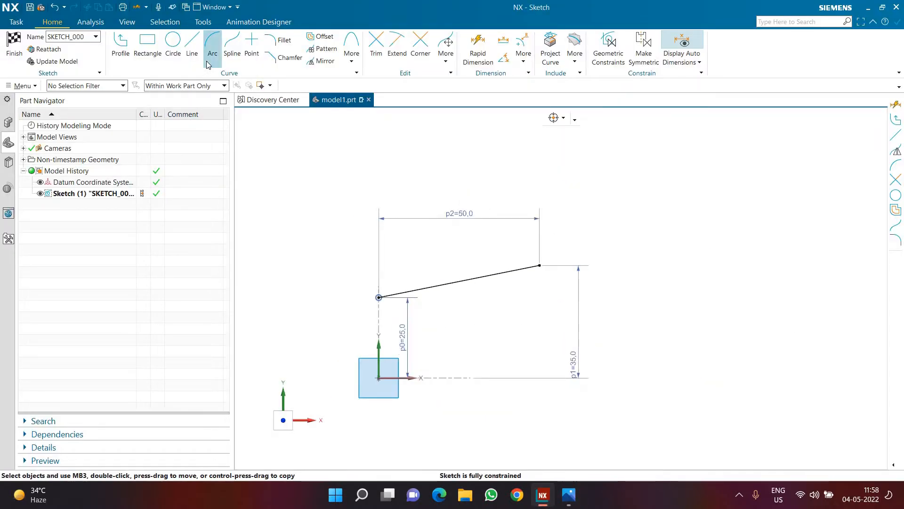
left_click(542, 265)
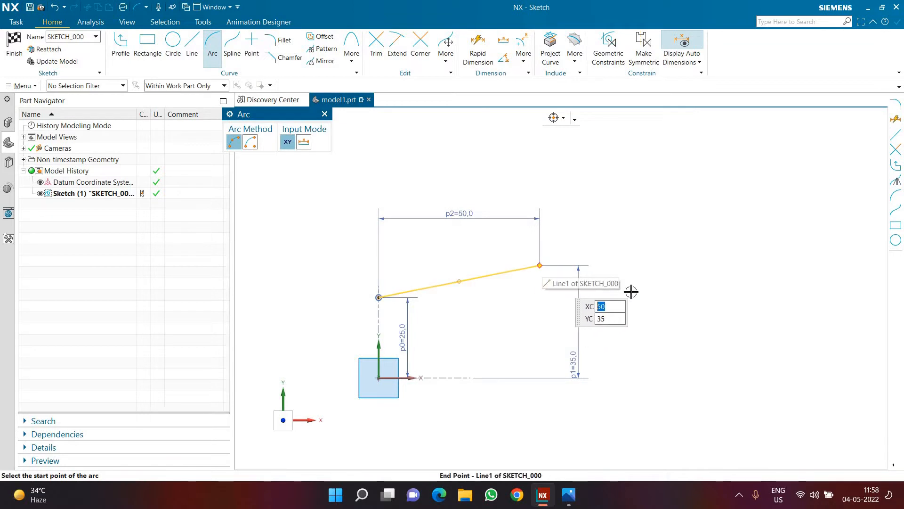
left_click(684, 290)
left_click(642, 326)
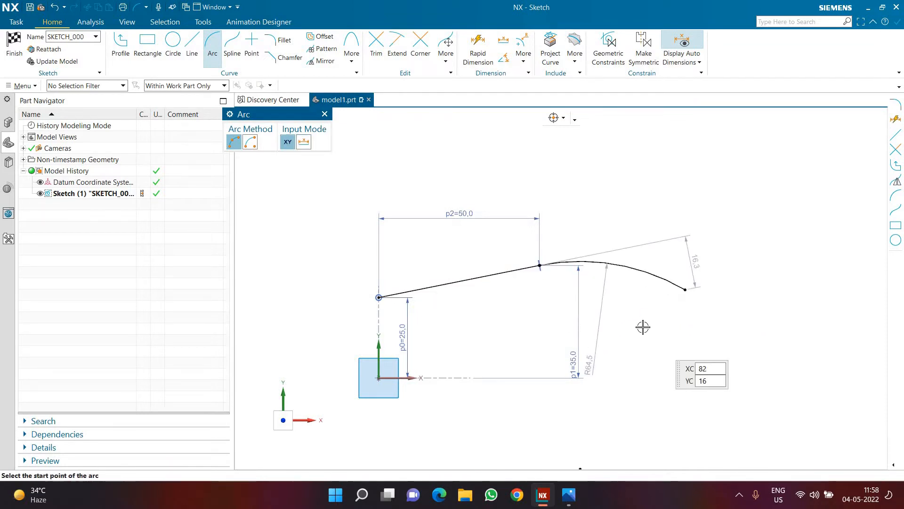
key("Escape")
Dimension the horizontal distance between the arc's two endpoints as 50 mm.
key("d")
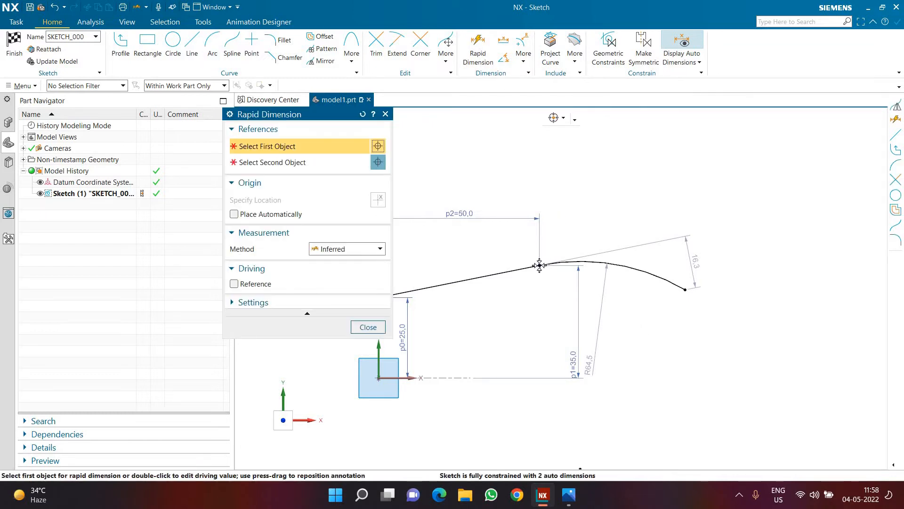
left_click(538, 265)
left_click(646, 239)
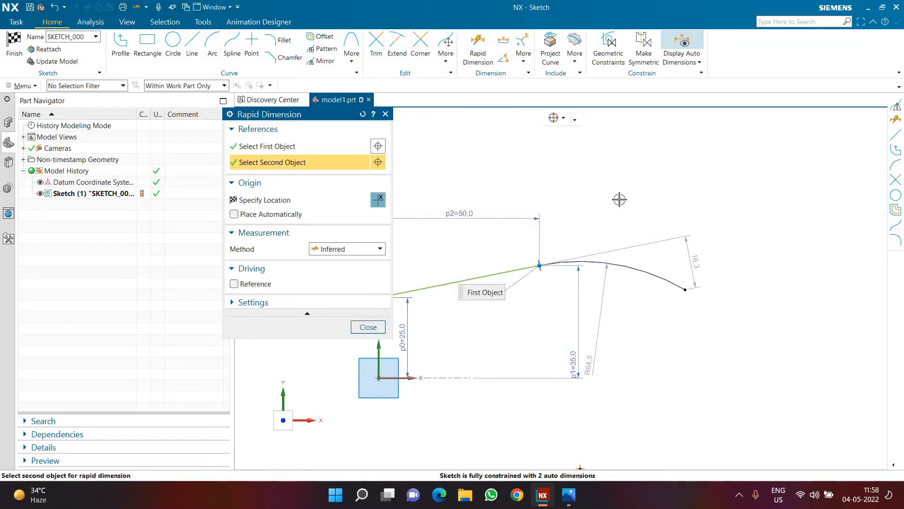
left_click(622, 236)
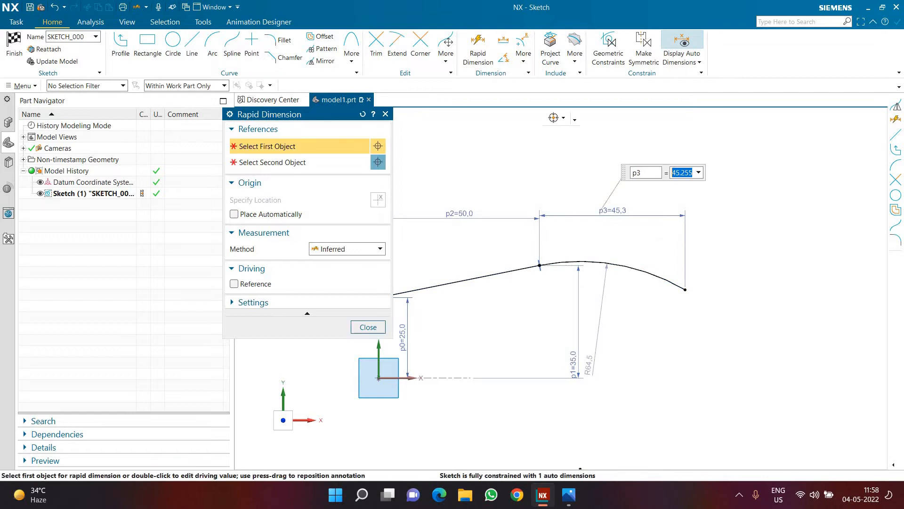
type("50")
key("Return")
Dimension the arc's free endpoint 30 mm above the horizontal axis.
left_click(700, 299)
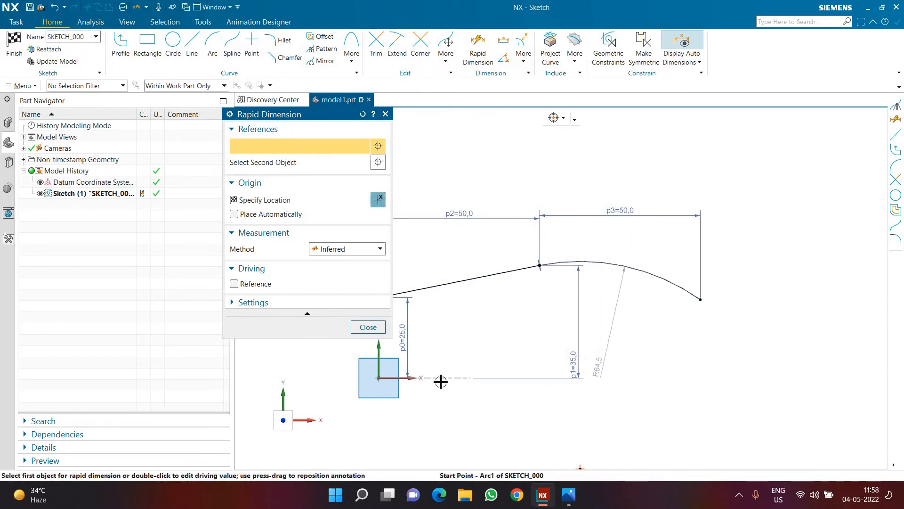
left_click(412, 378)
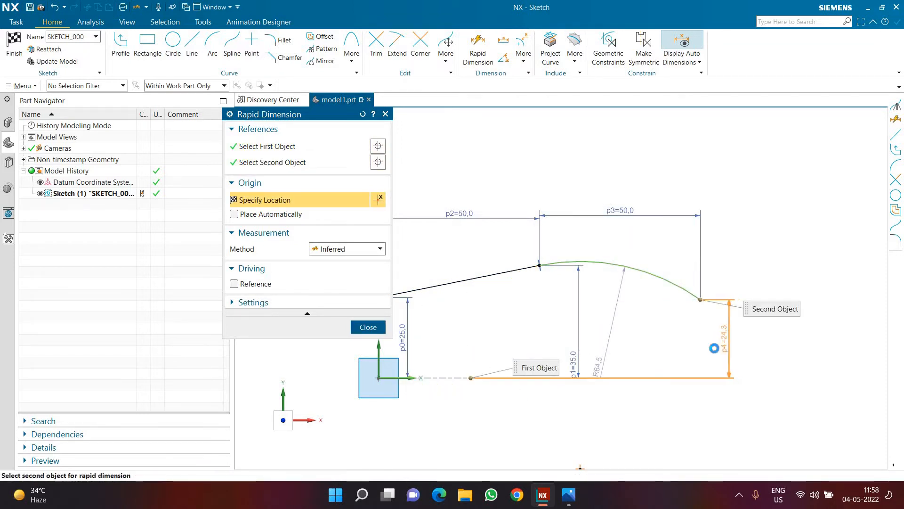
left_click(725, 339)
type("30")
key("Return")
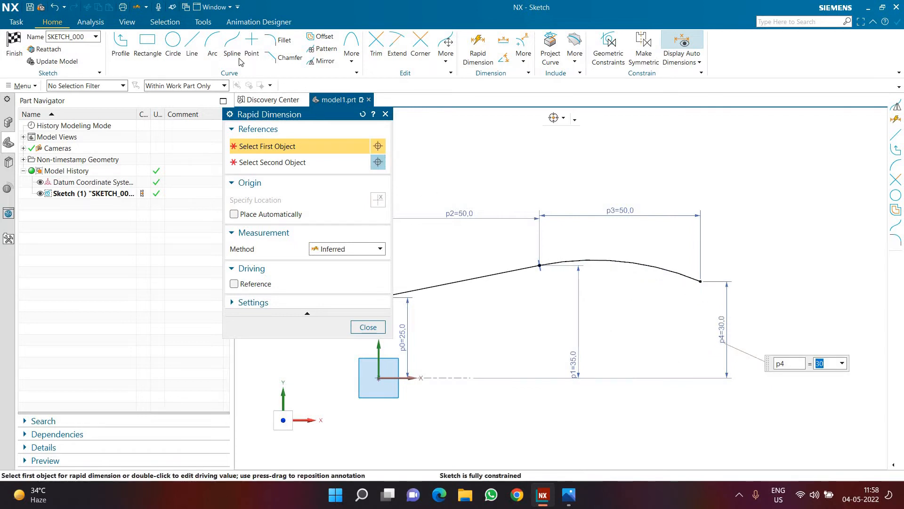
Sketch an arc from the first arc's free endpoint, about 55.3 mm radius and about 51.9 mm wide, and consult the drawing.
left_click(213, 46)
left_click(700, 281)
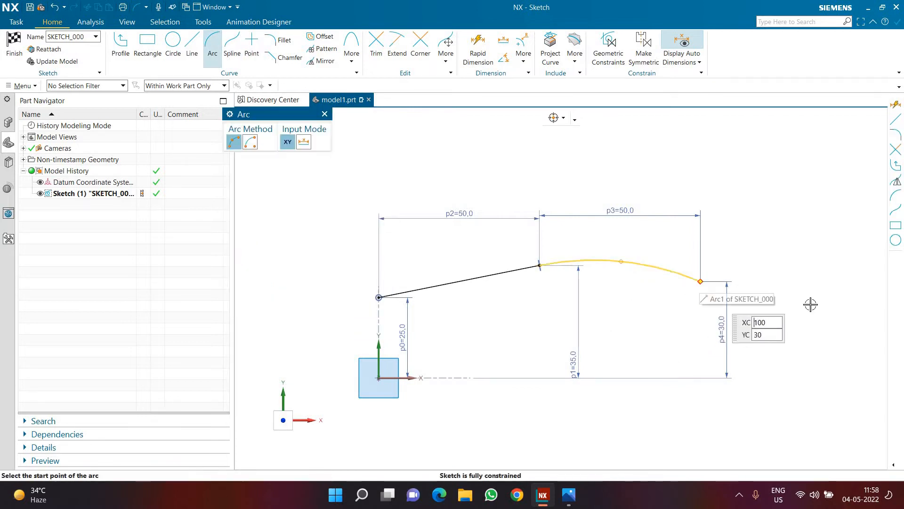
left_click(867, 300)
left_click(831, 289)
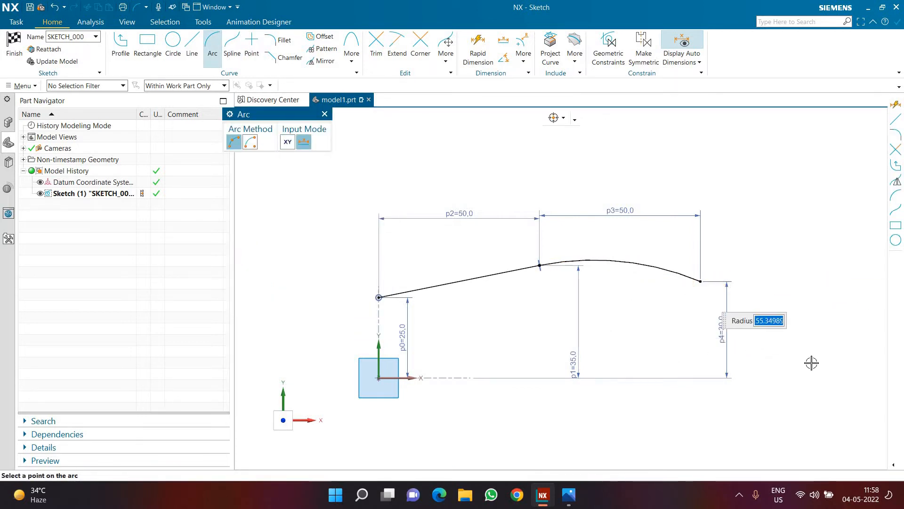
left_click(569, 496)
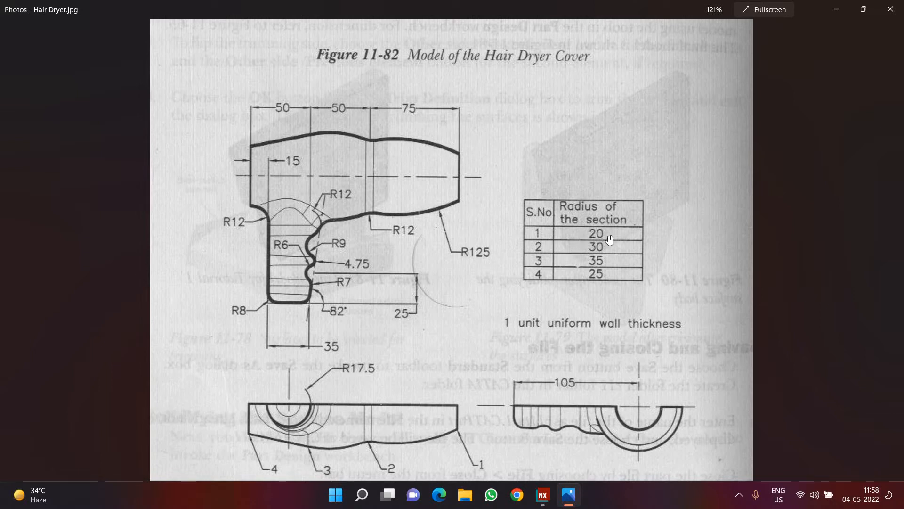
left_click(543, 495)
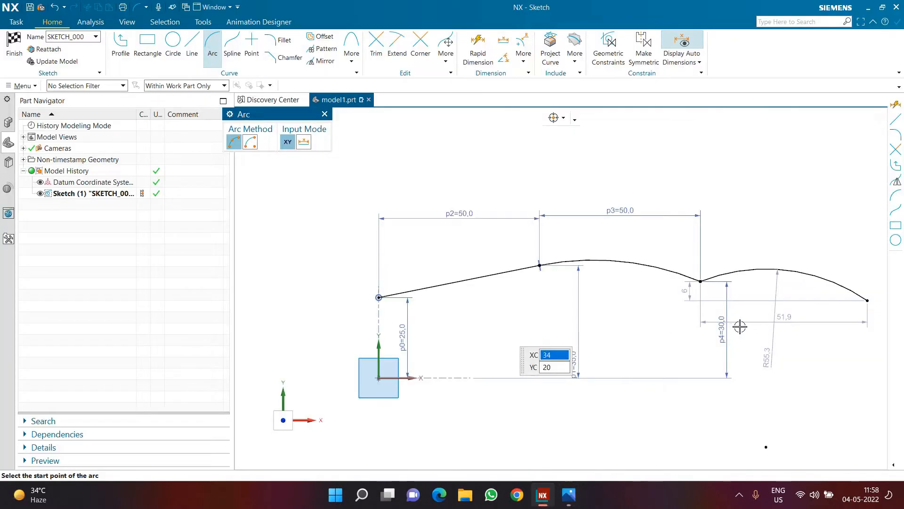
Dimension the second arc's free endpoint 20 mm above the horizontal axis.
left_click(478, 51)
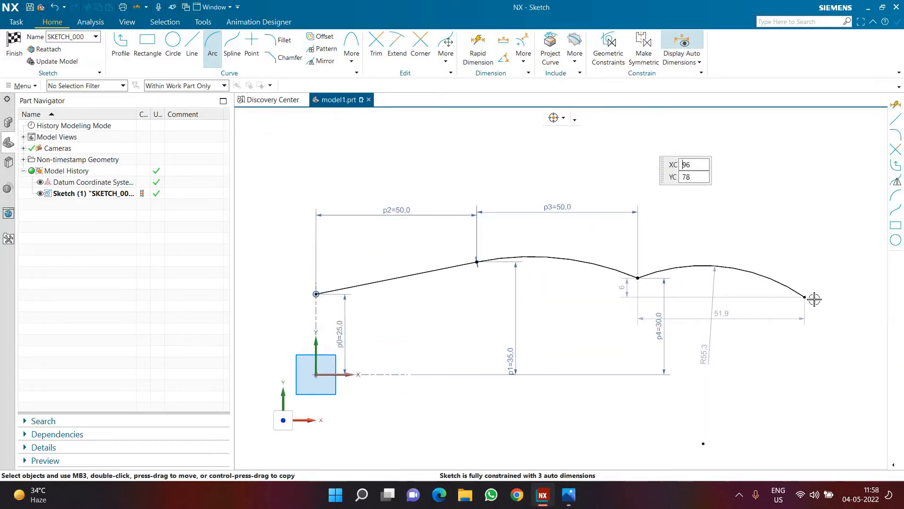
left_click(724, 267)
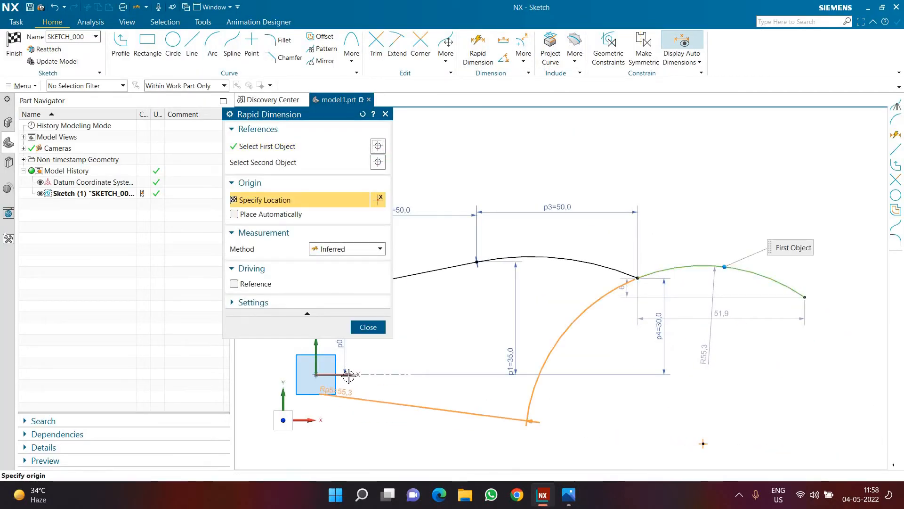
left_click(788, 331)
left_click(827, 362)
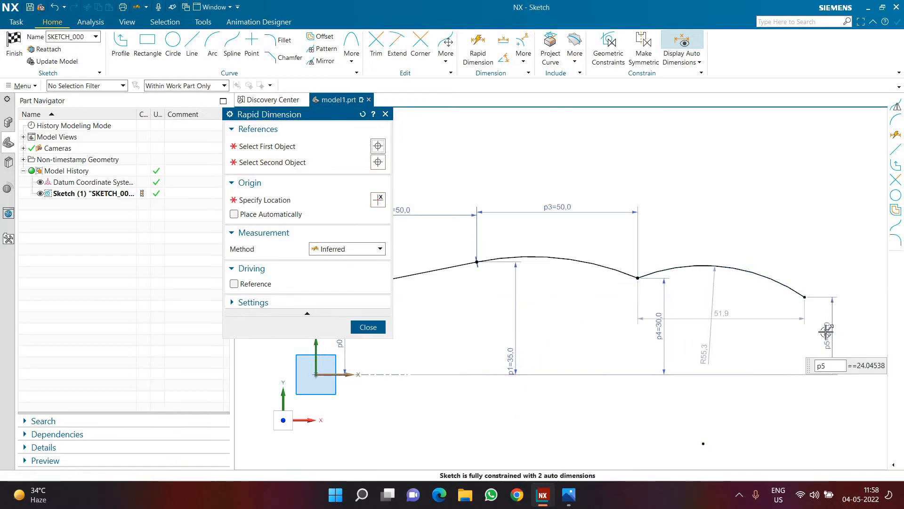
type("20")
key("Return")
Dimension the horizontal distance between the second arc's endpoints as 75 mm.
left_click(725, 273)
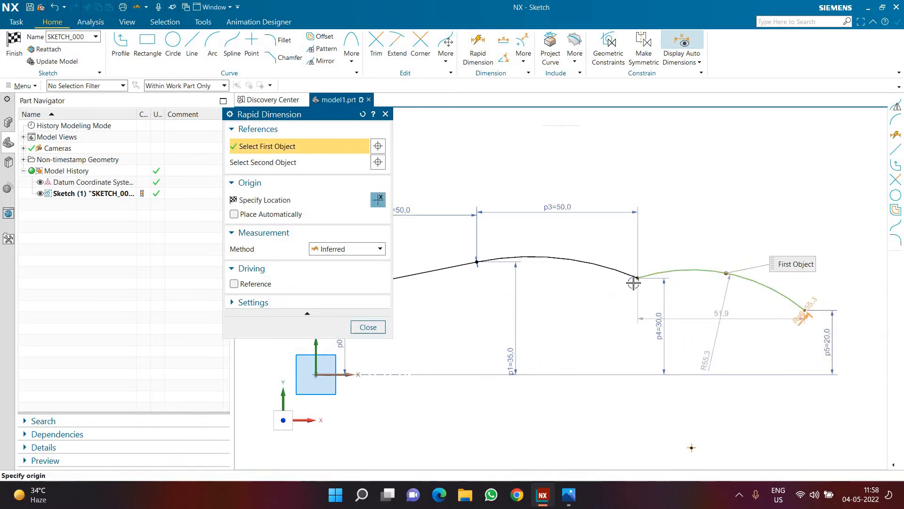
left_click(640, 275)
left_click(694, 209)
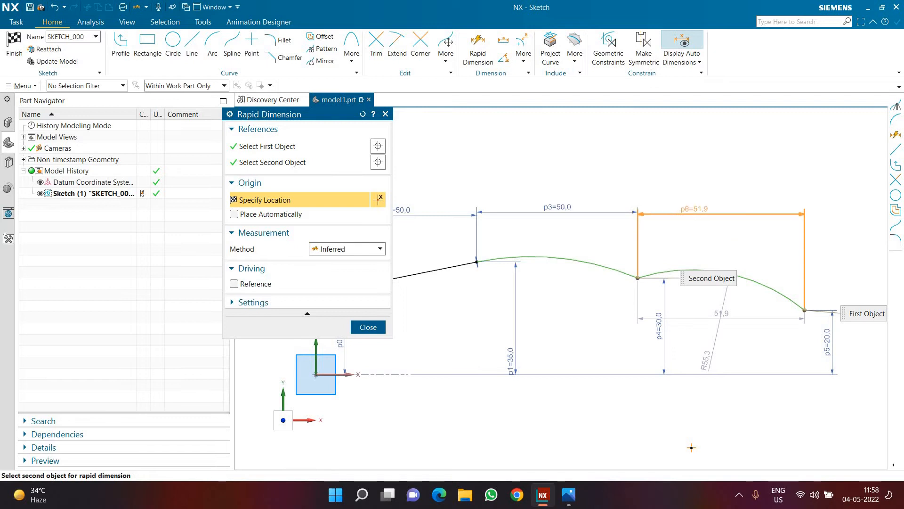
type("1")
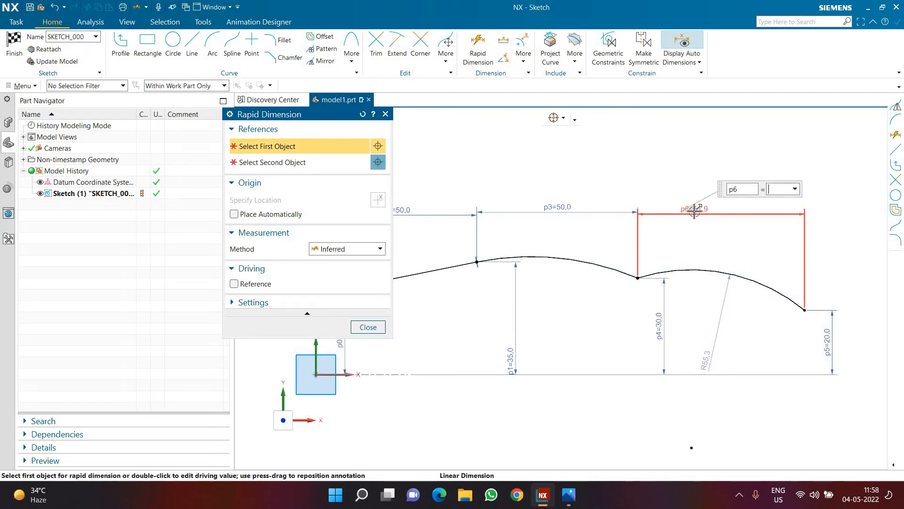
type("5")
key("Return")
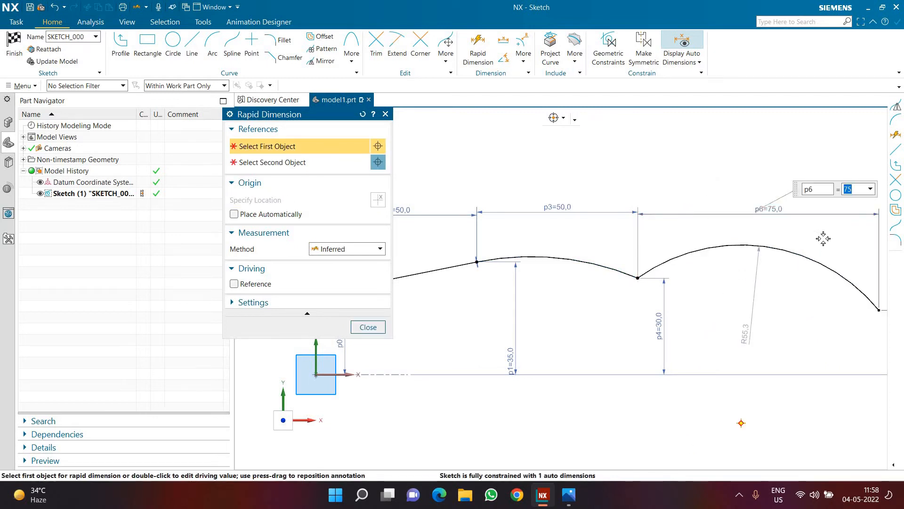
Dimension the second arc's radius as 125 mm and finish the sketch.
left_click(822, 265)
left_click(787, 204)
type("1")
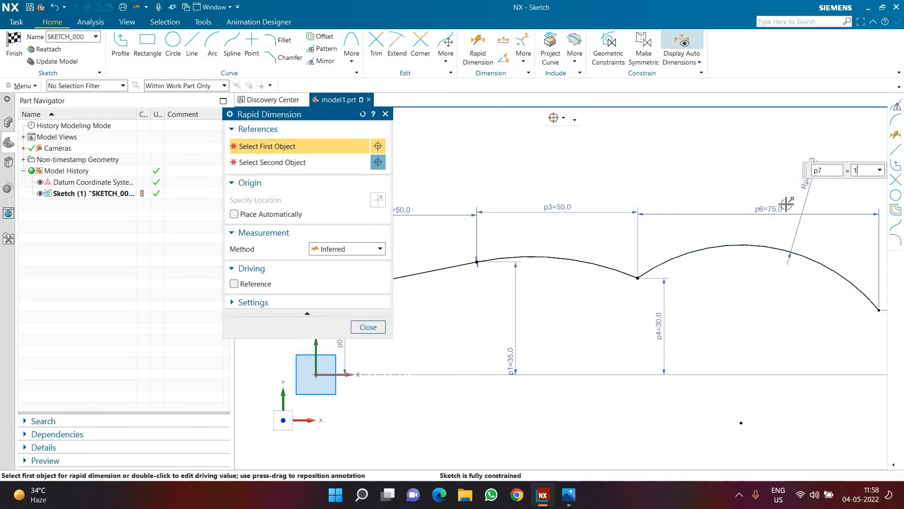
type("253")
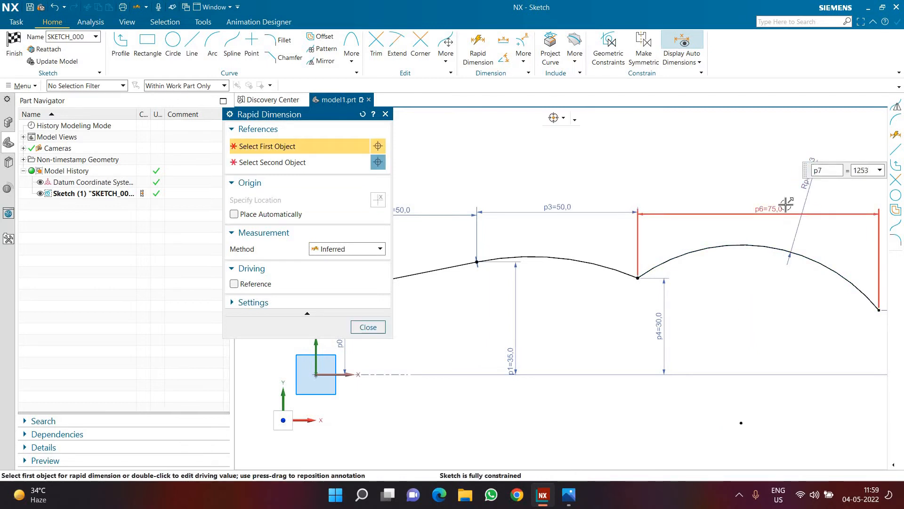
key("BackSpace")
key("Return")
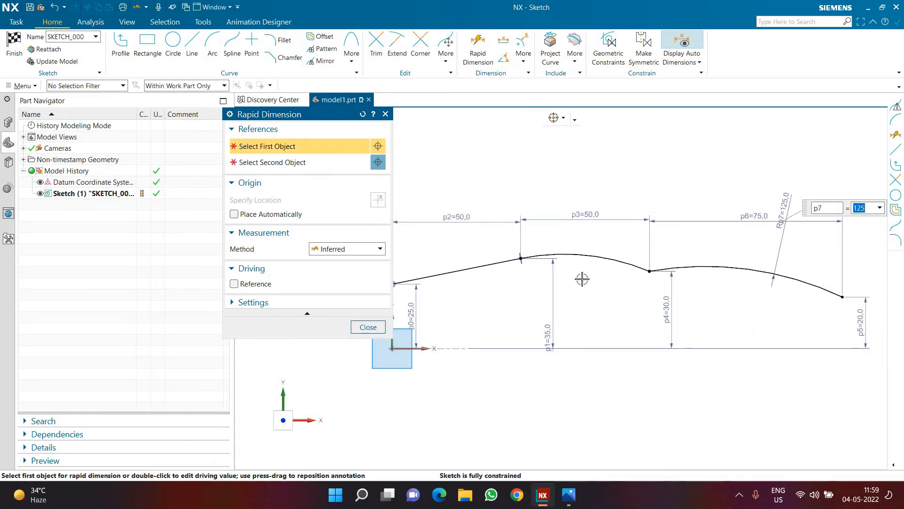
left_click(367, 327)
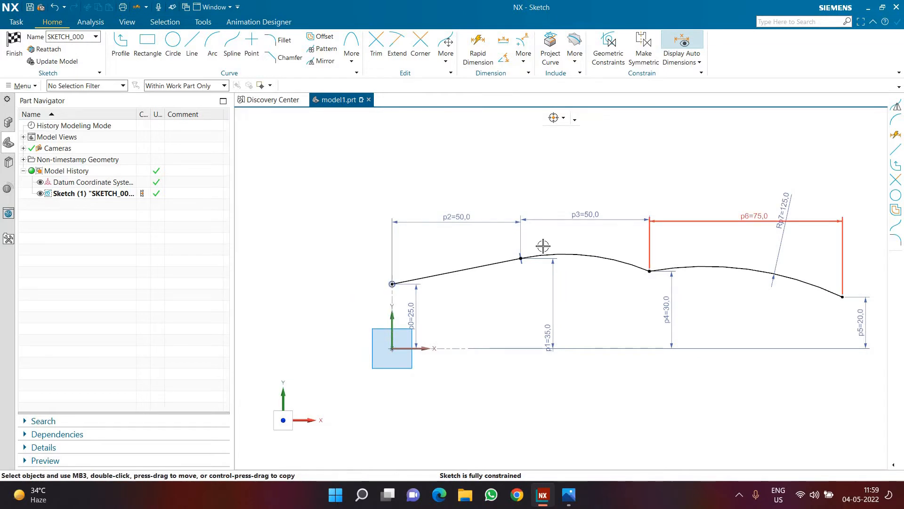
left_click(13, 47)
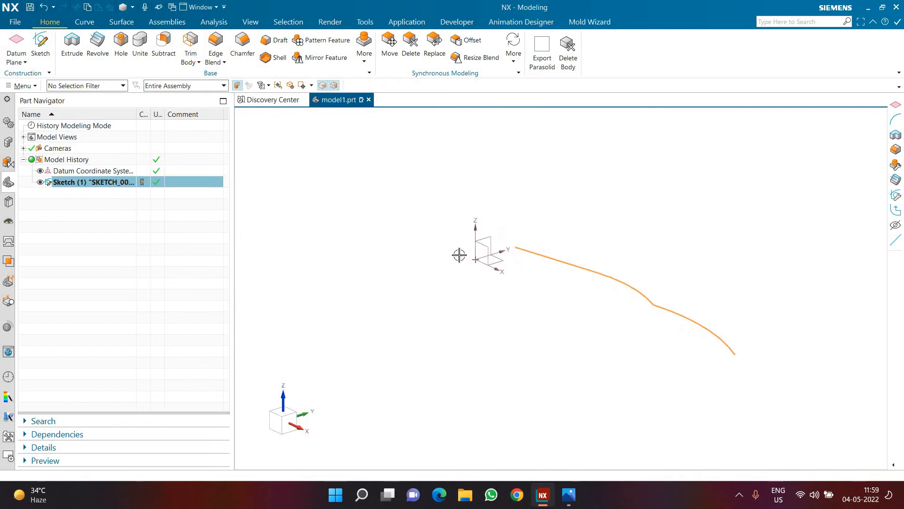
Revolve the profile 180° about the X axis as a half shell, comparing both axis directions and keeping the original.
left_click(92, 54)
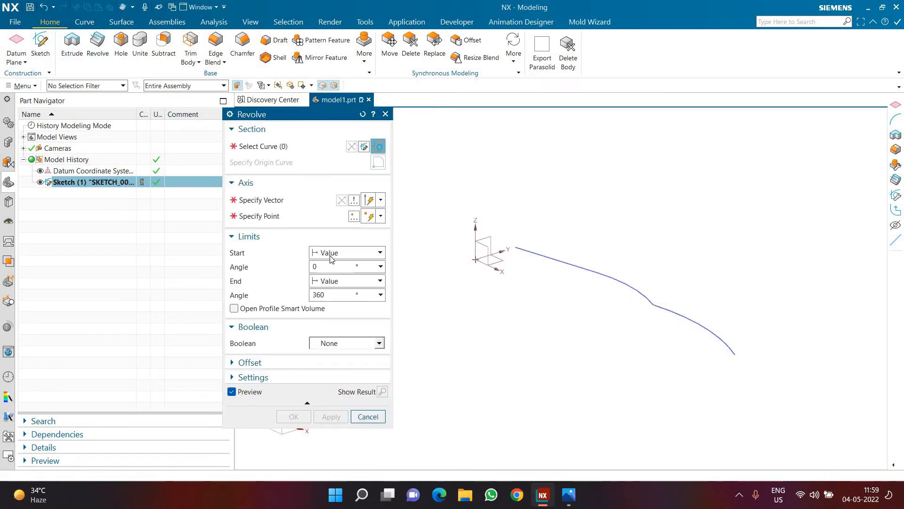
left_click(267, 201)
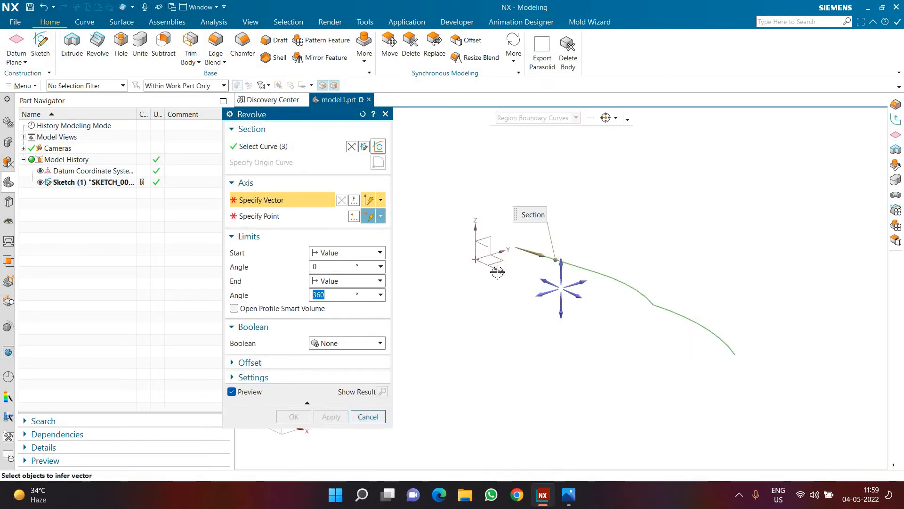
left_click(495, 270)
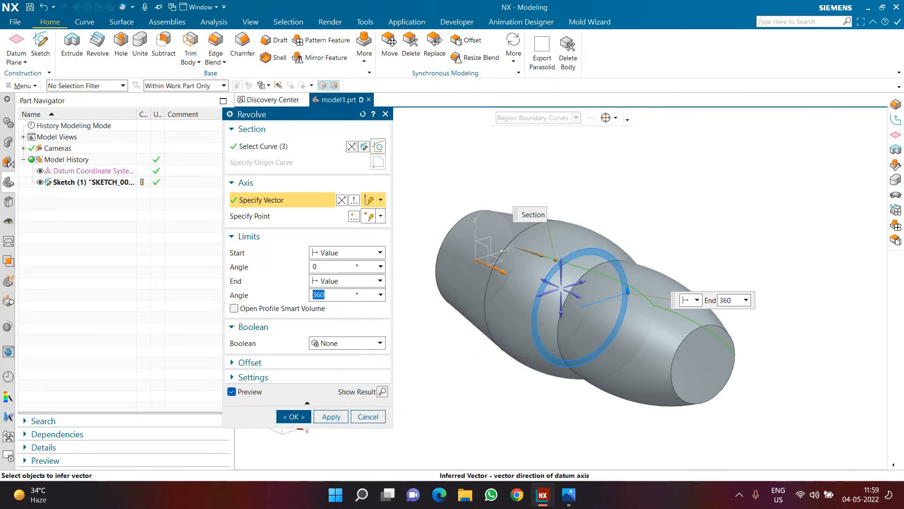
type("180")
key("Return")
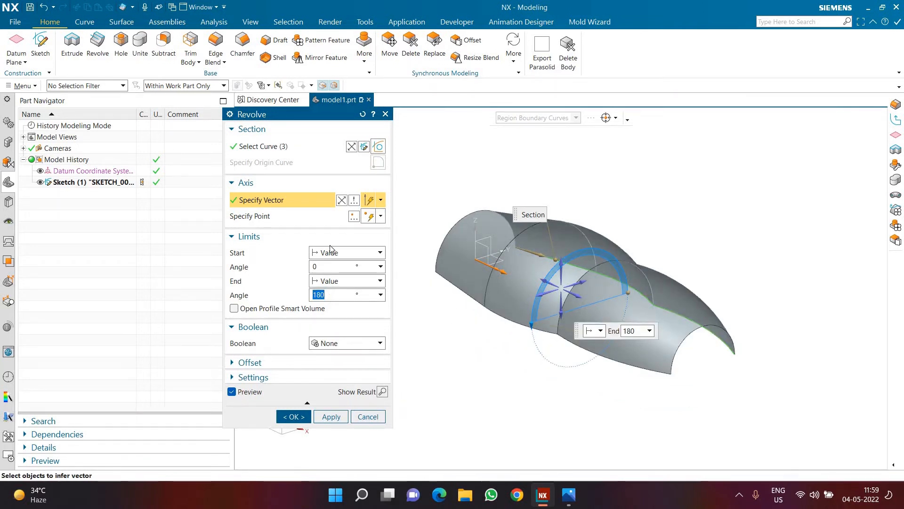
left_click(342, 201)
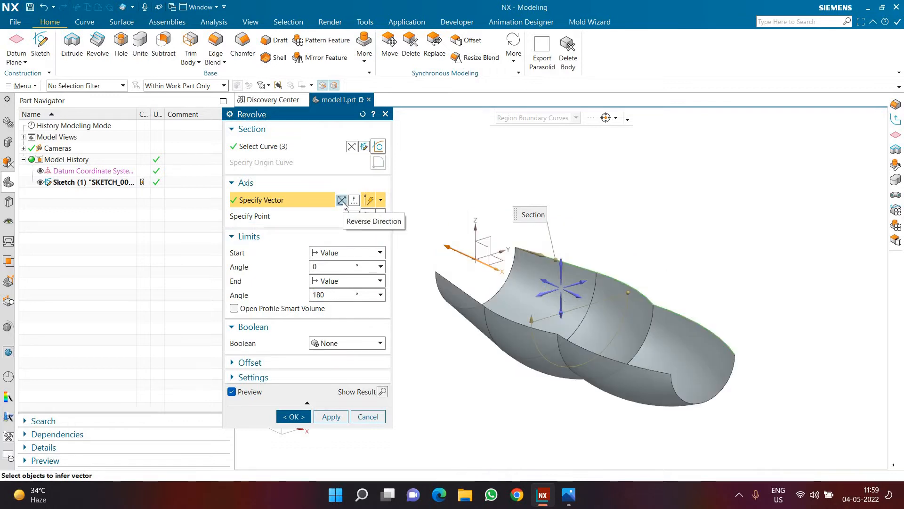
left_click(342, 200)
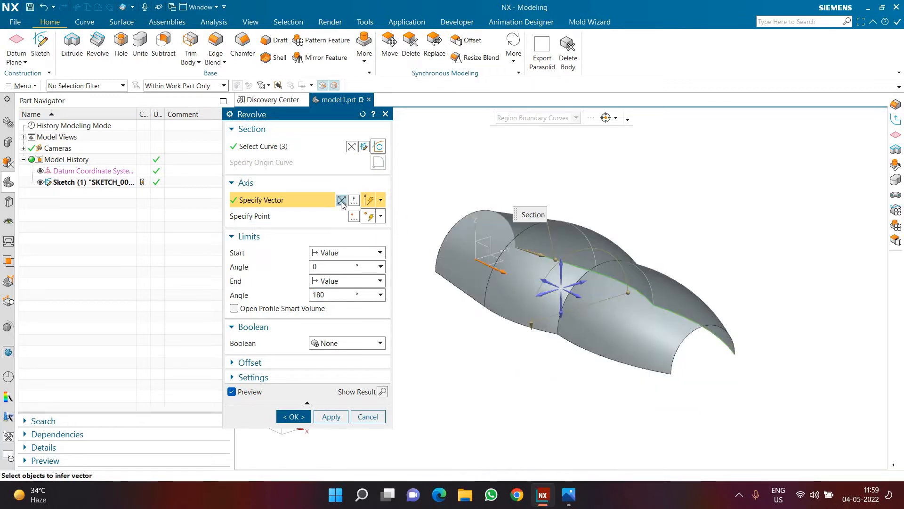
left_click(342, 201)
left_click(342, 200)
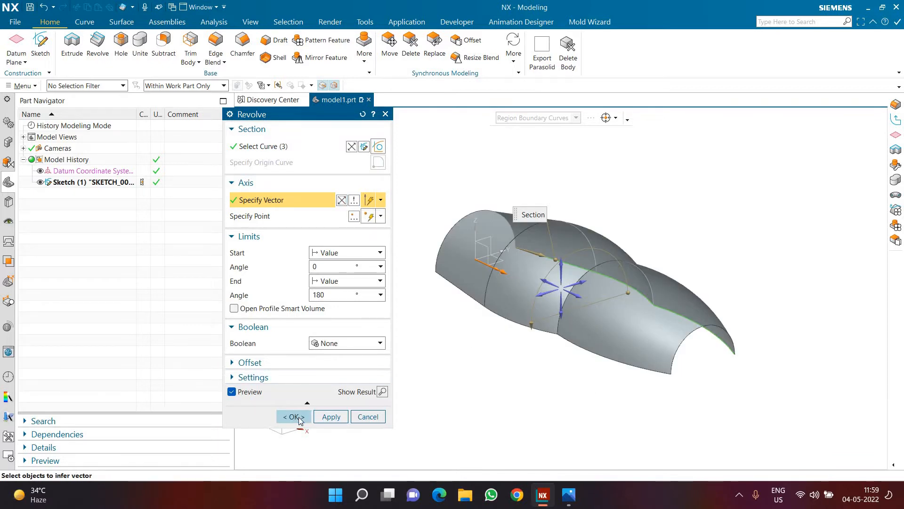
left_click(296, 417)
Hide the barrel profile sketch so only the revolved surface and datum remain displayed.
middle_click_drag(492, 367, 728, 340)
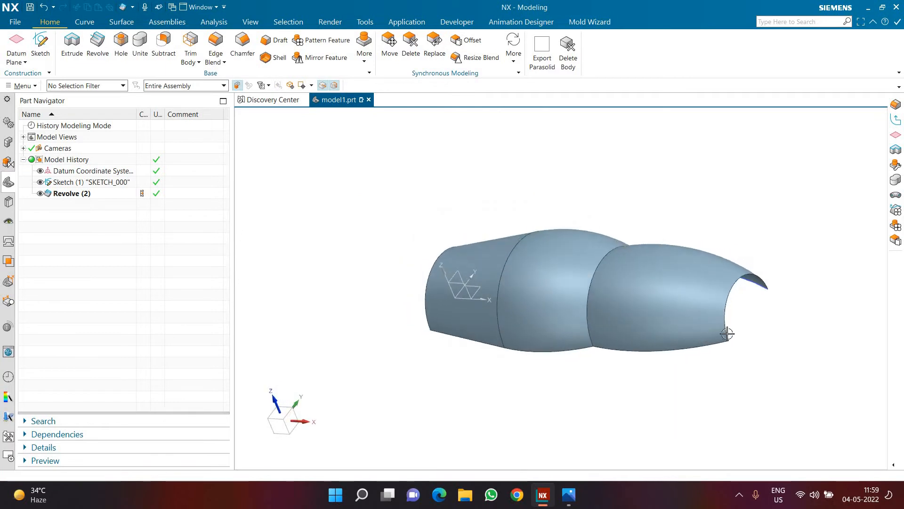
left_click(727, 333)
scroll(739, 240, "up", 2)
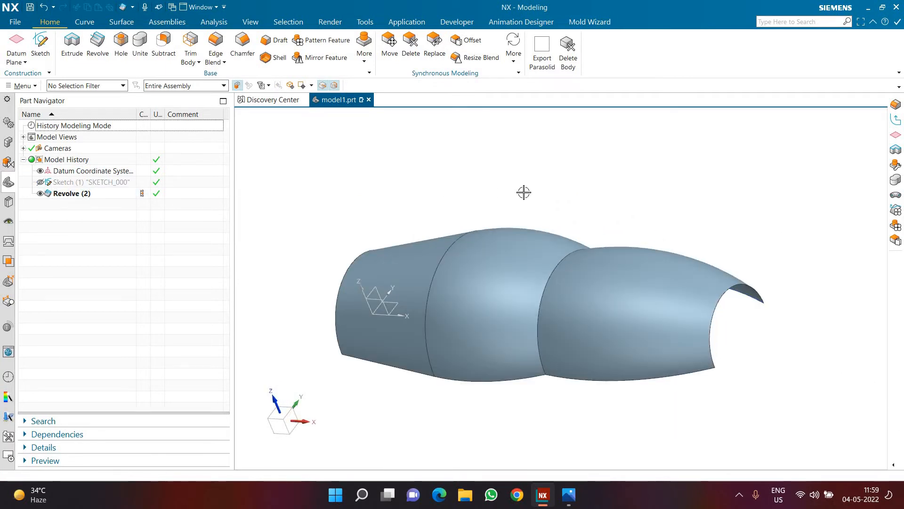
Apply a 12 mm edge blend to the edge where the two arc sections of the barrel meet.
scroll(524, 193, "down", 3)
middle_click_drag(567, 215, 552, 208)
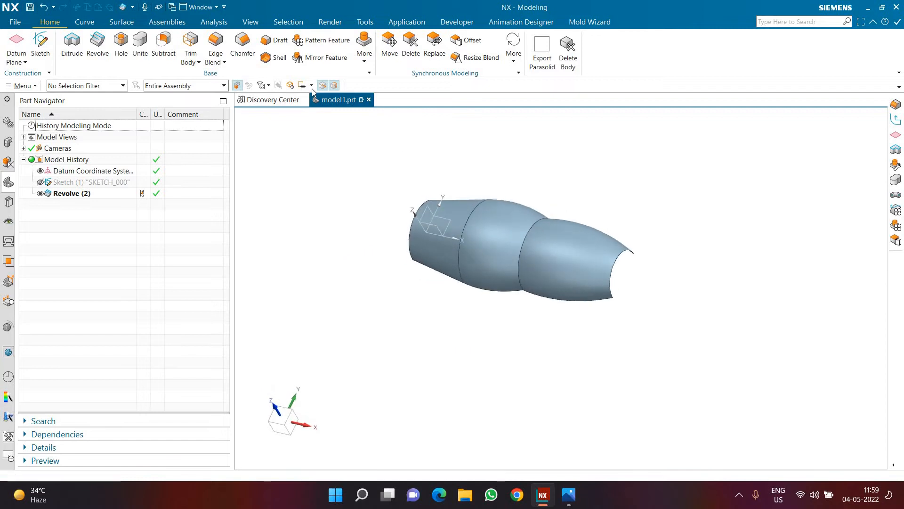
left_click(216, 45)
left_click(586, 221)
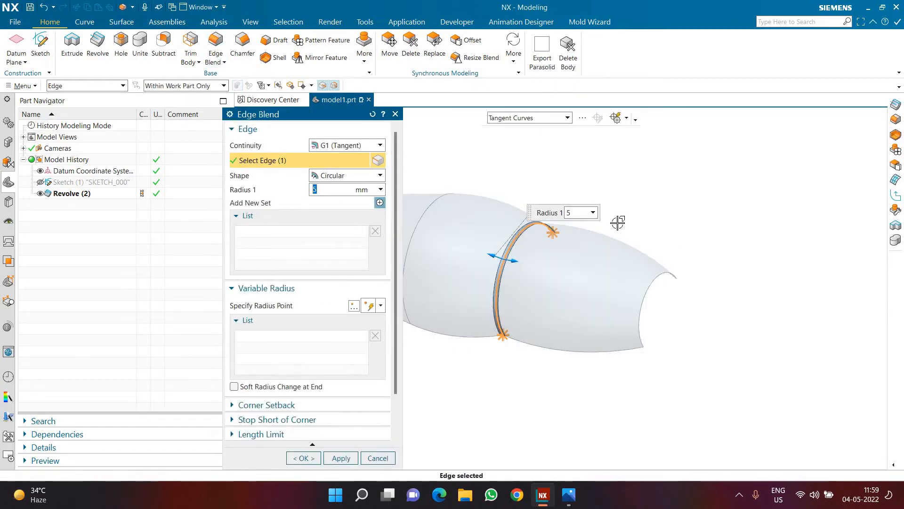
type("12")
key("Return")
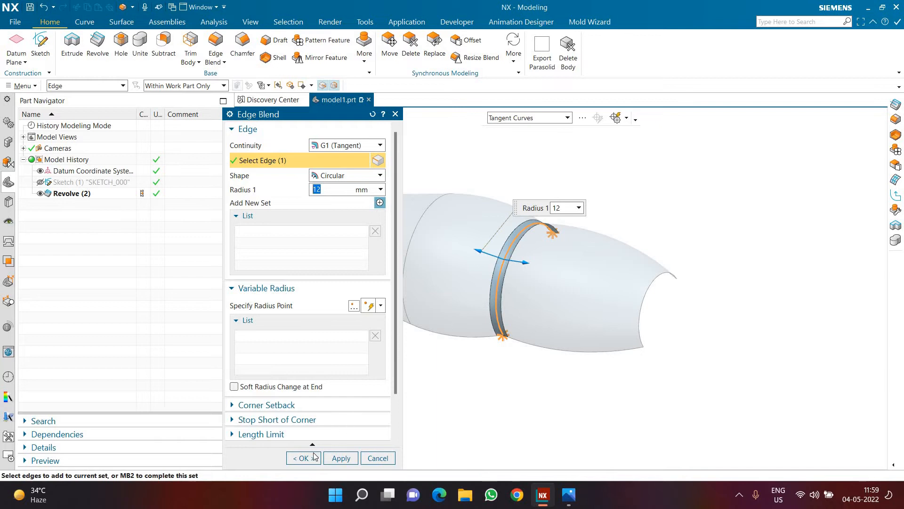
middle_click(477, 383)
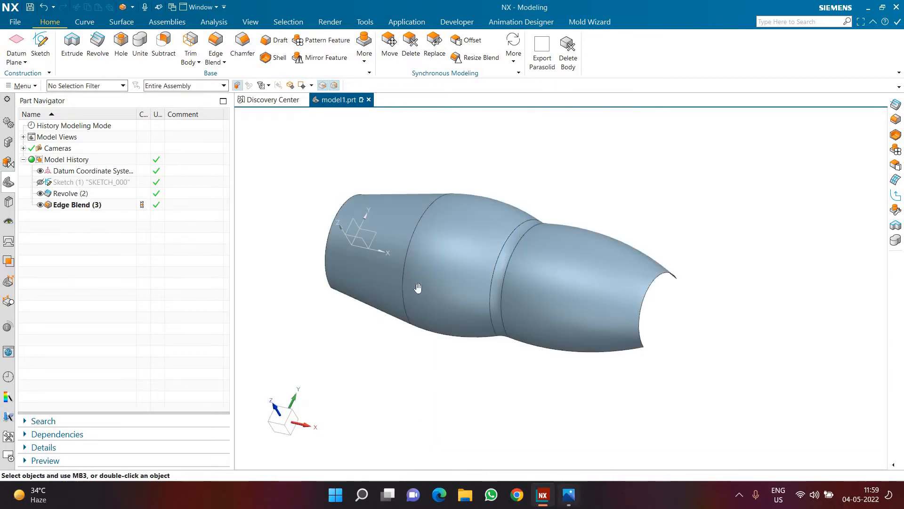
Consult the drawing's handle dimensions and create a new sketch on the XY plane.
key("alt+Tab")
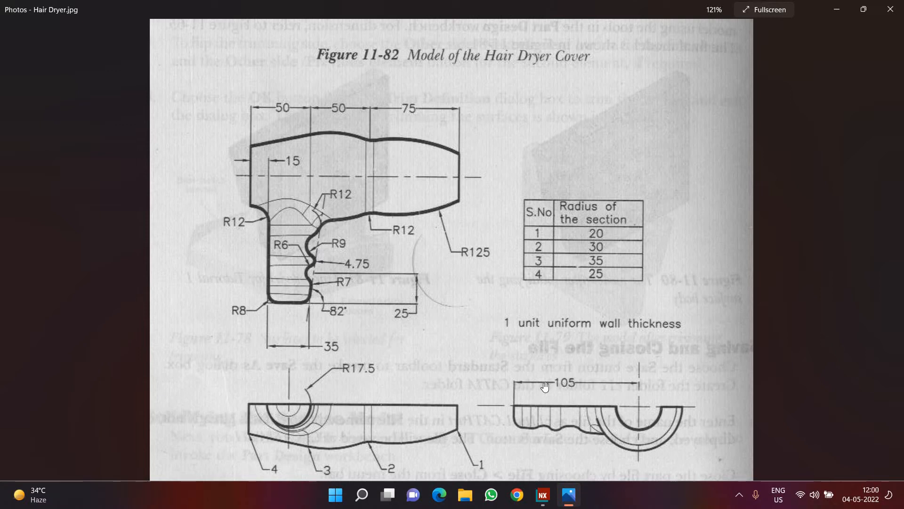
left_click(541, 493)
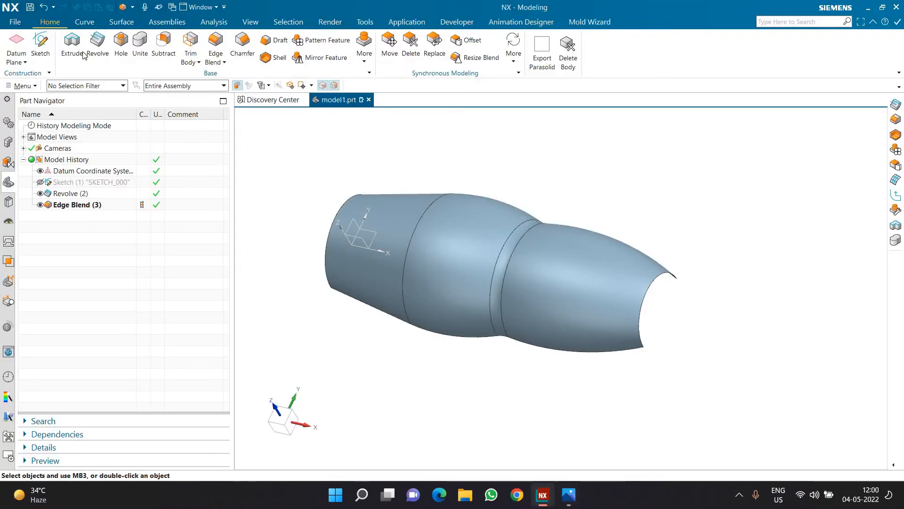
middle_click(605, 192)
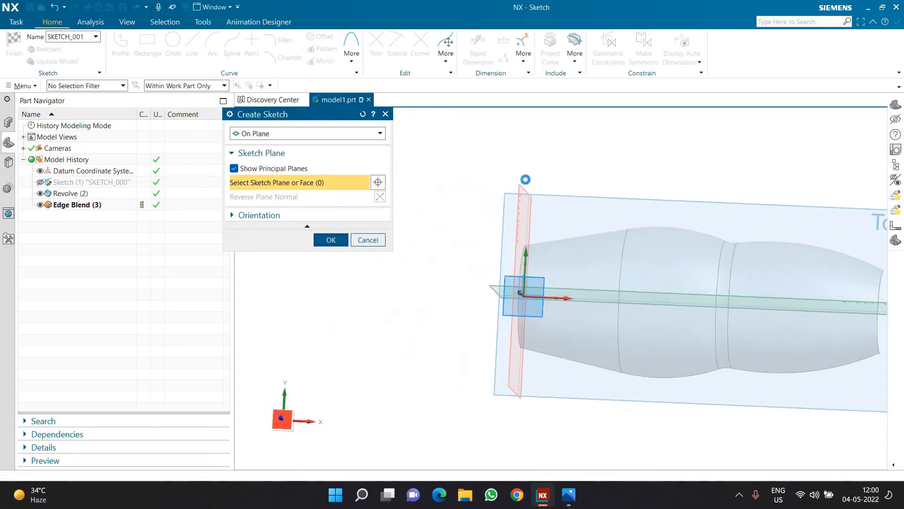
scroll(675, 368, "up", 2)
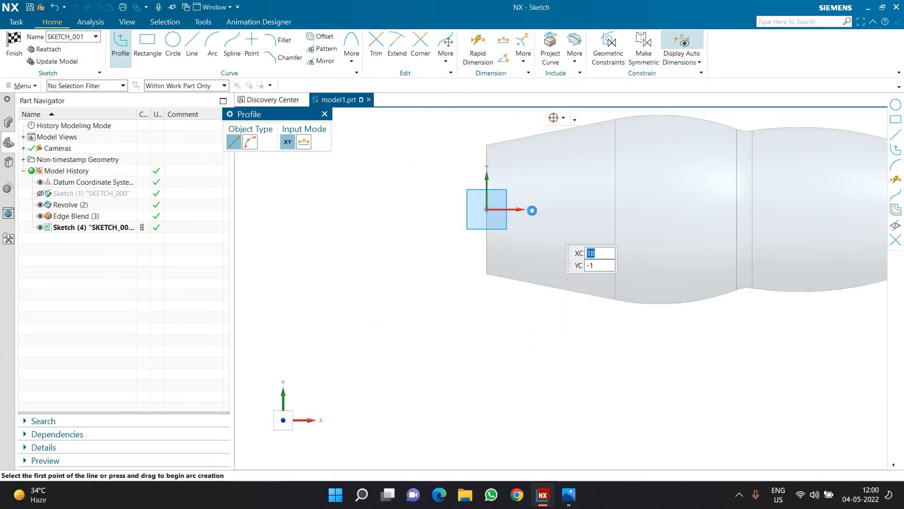
Sketch the handle's side lines: an 82 mm vertical about 18 mm from the origin and an 84.2 mm line inclined about 77°, both reaching the axis.
left_click(532, 210)
left_click(533, 420)
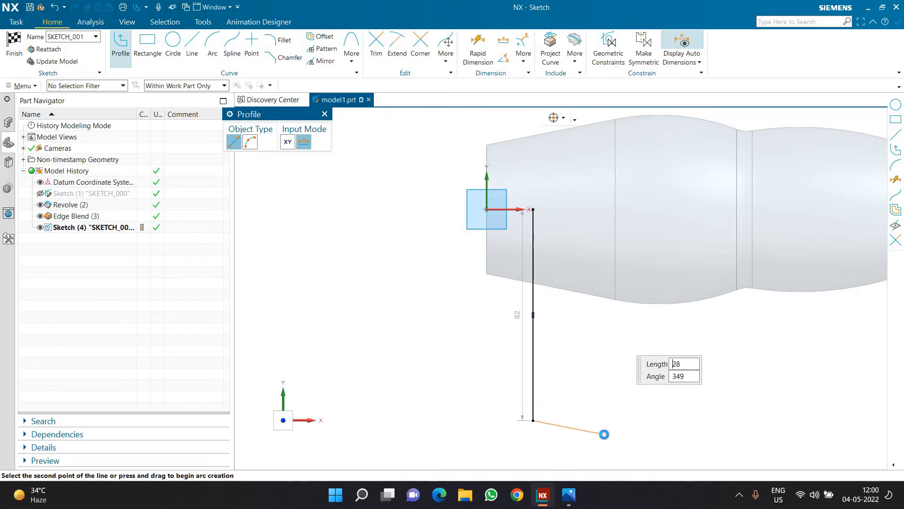
middle_click(600, 419)
left_click(601, 418)
left_click(649, 210)
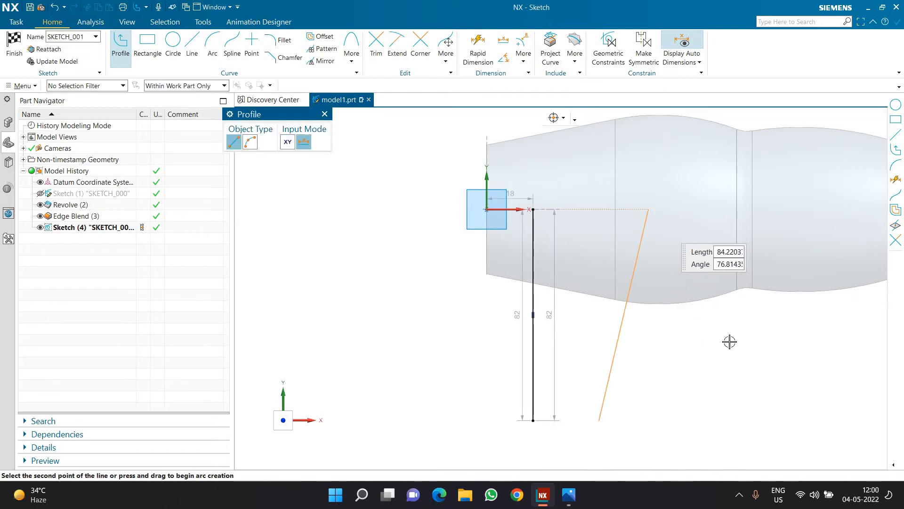
Align the upper endpoints of both handle side lines horizontally with the origin.
key("Escape")
key("Escape")
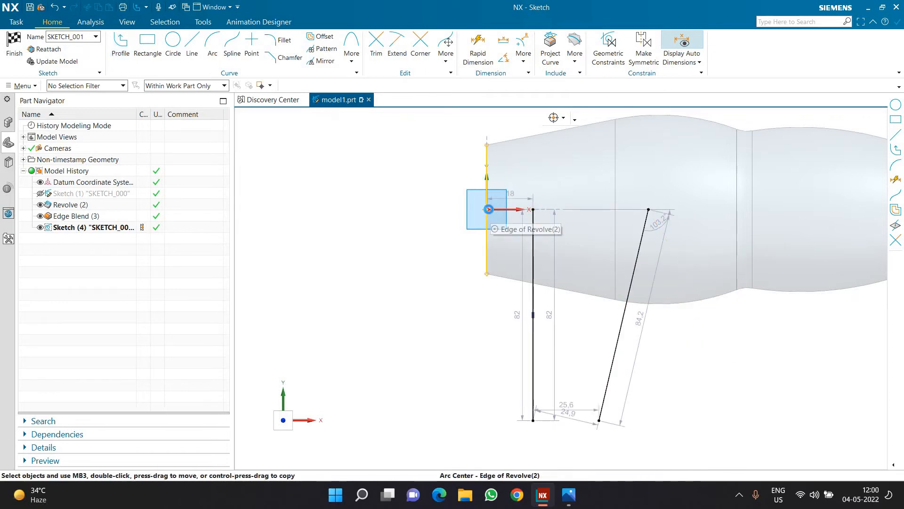
left_click(488, 209)
left_click(533, 210)
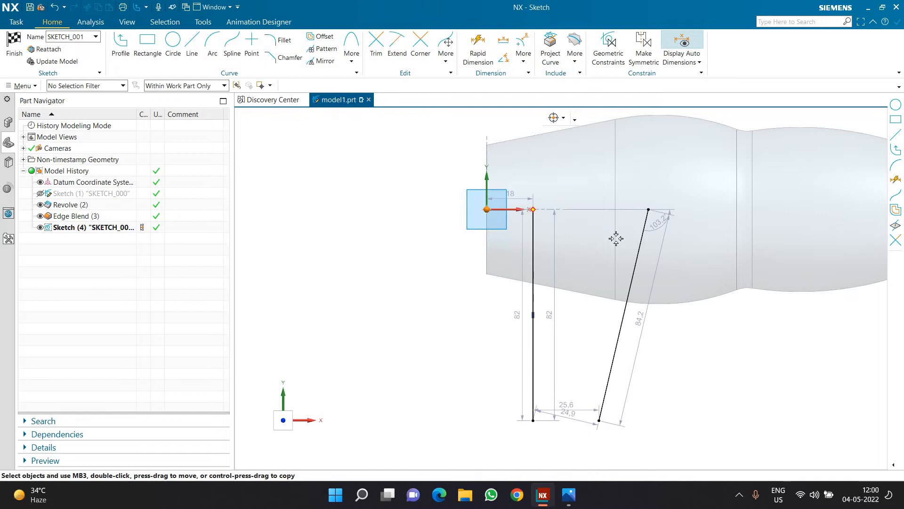
left_click(648, 210)
left_click(676, 195)
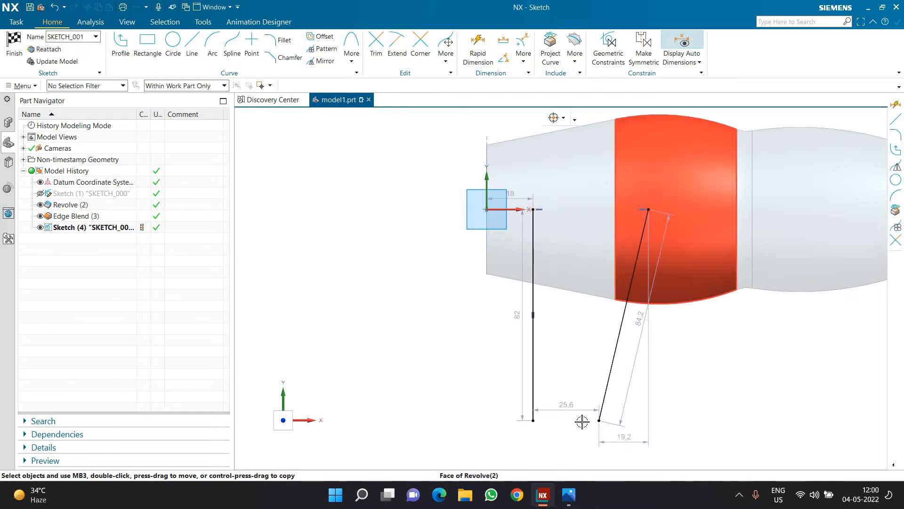
Constrain the lower endpoints of the two side lines to be horizontally aligned with each other.
left_click(534, 420)
left_click(599, 421)
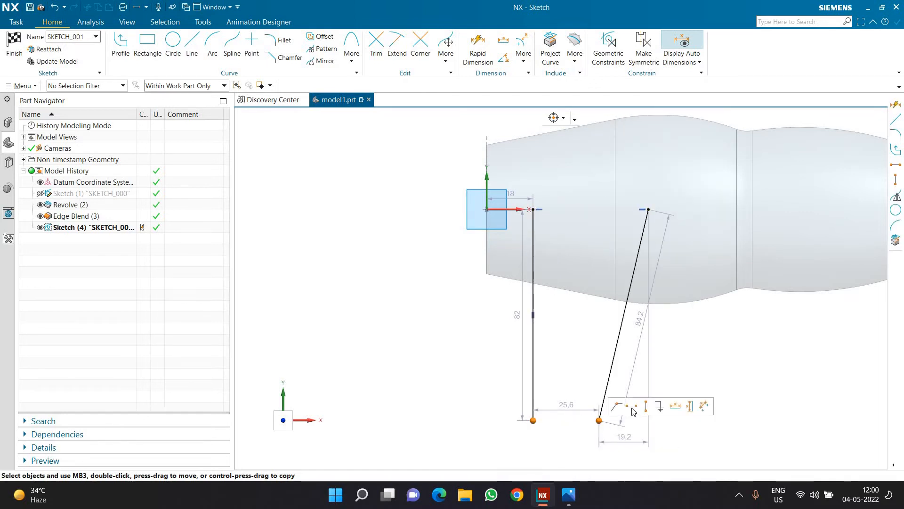
left_click(629, 406)
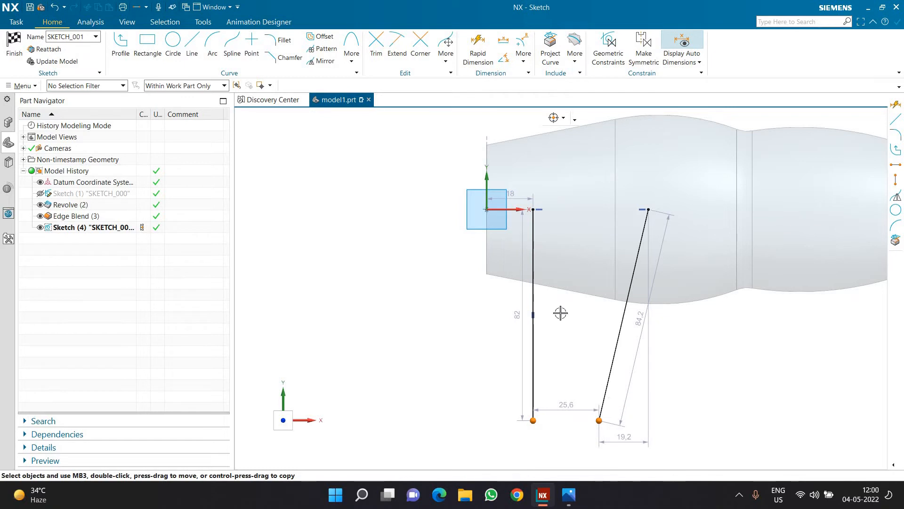
Set the vertical line's distance from the origin to 15 mm and its length to 105 mm.
double_click(518, 197)
type("15")
key("Return")
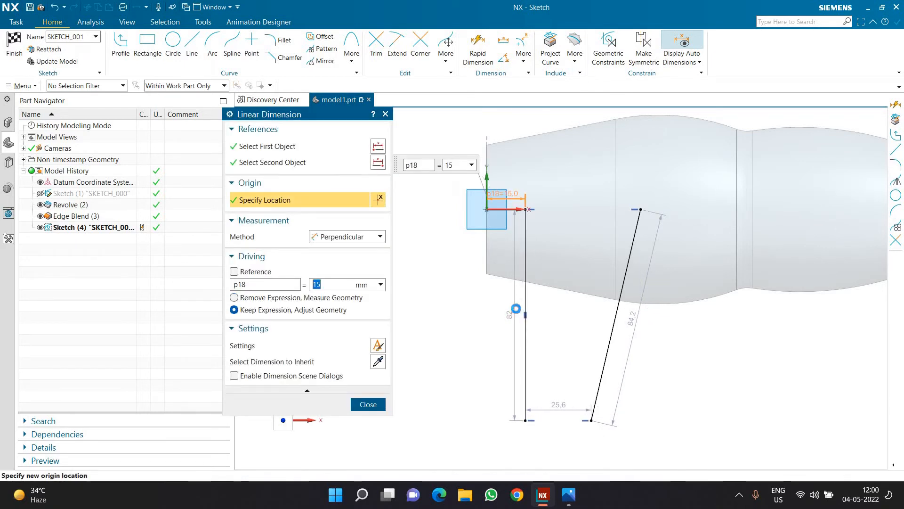
left_click(515, 308)
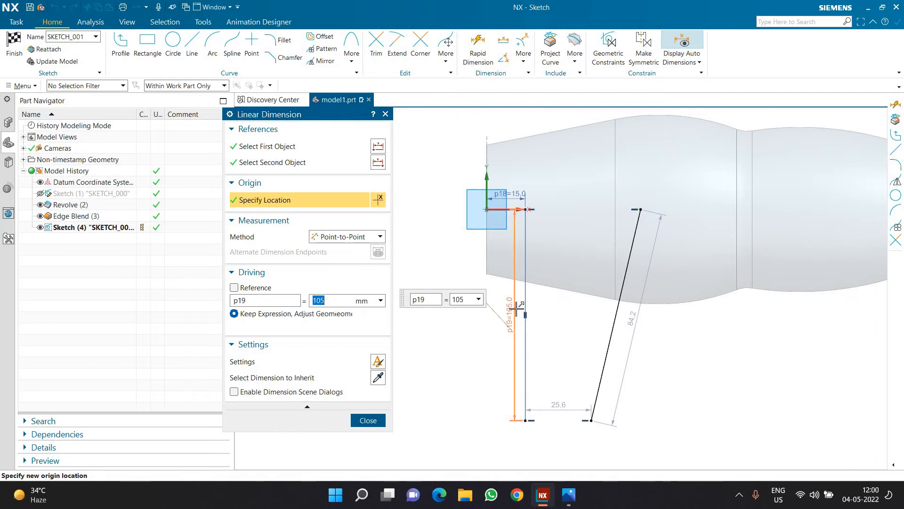
scroll(536, 231, "down", 2)
scroll(550, 408, "up", 2)
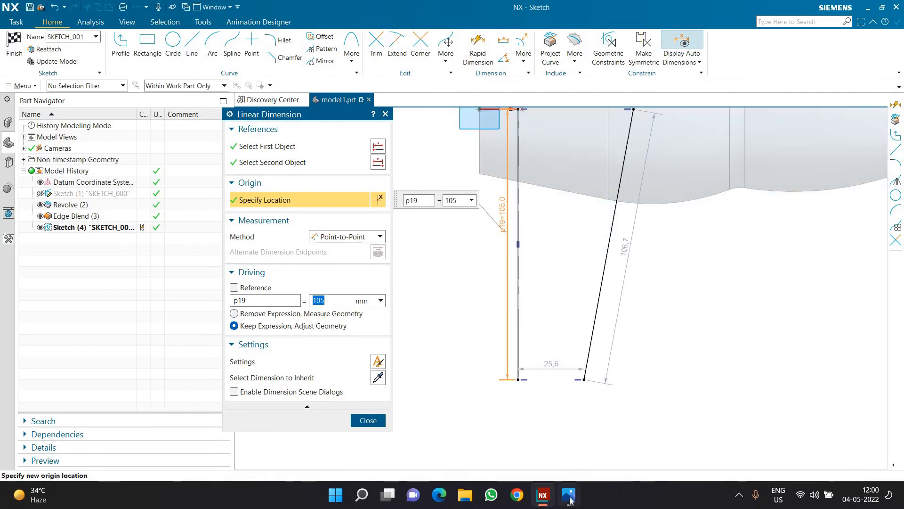
Check the reference drawing, join the lower endpoints of the side lines with a line and convert it to reference.
left_click(569, 496)
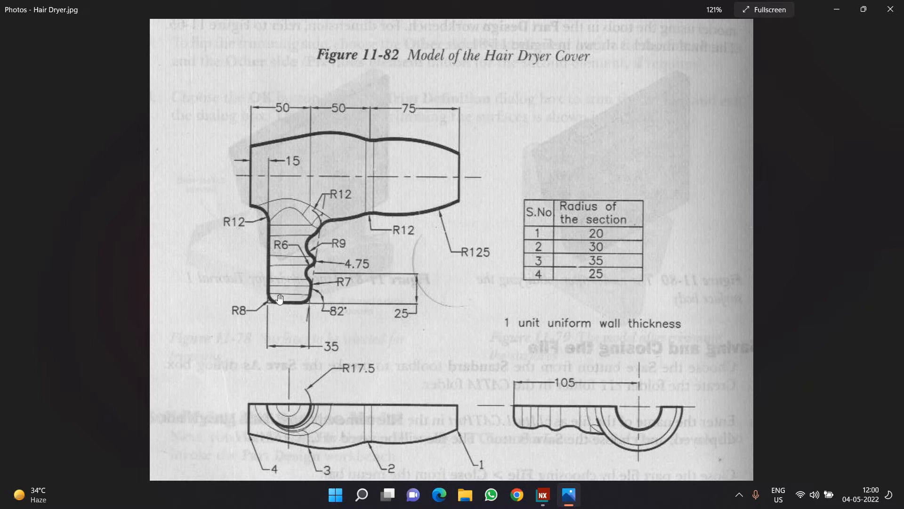
left_click(541, 498)
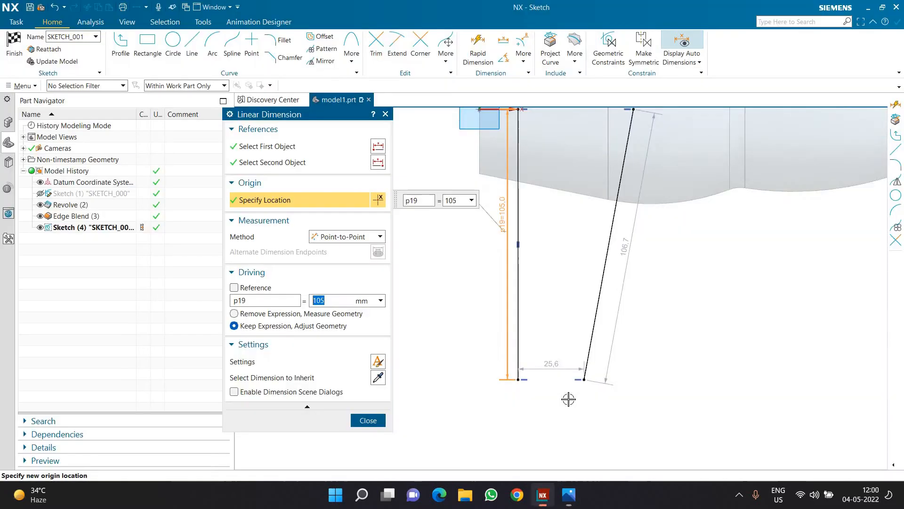
key("l")
left_click(587, 374)
left_click(506, 374)
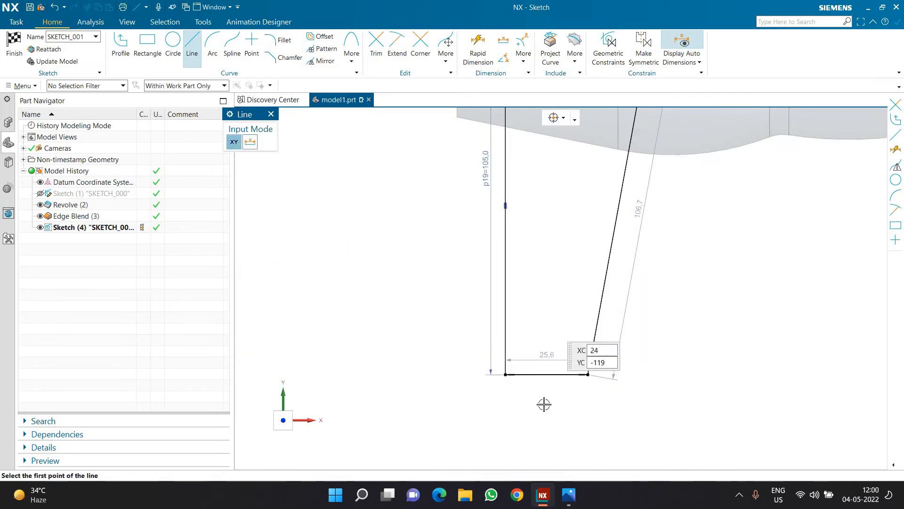
key("Escape")
left_click(560, 374)
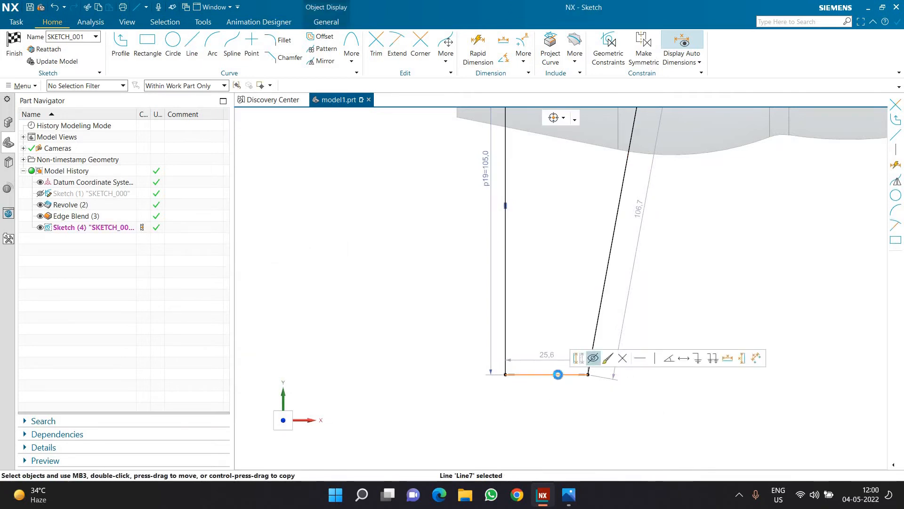
left_click(591, 358)
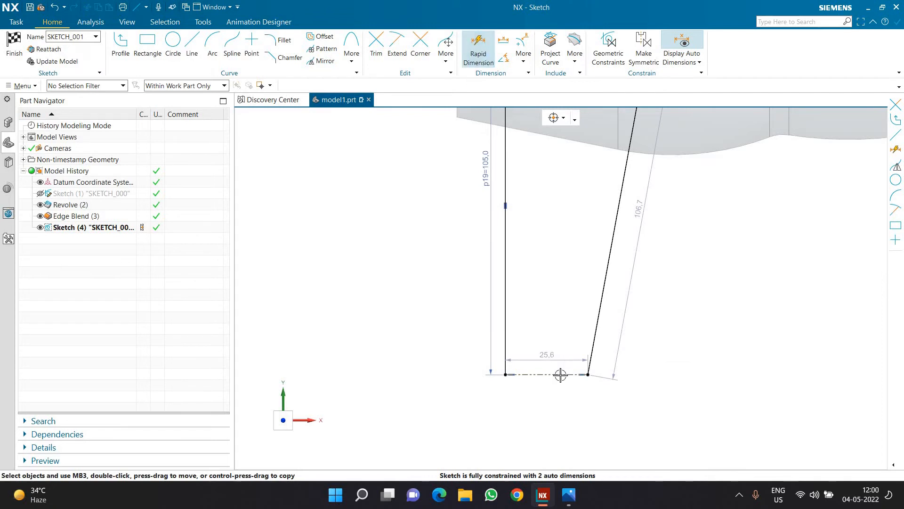
Dimension the outer angle between the inclined side line and the handle's base line as 82°.
left_click(478, 50)
left_click(592, 348)
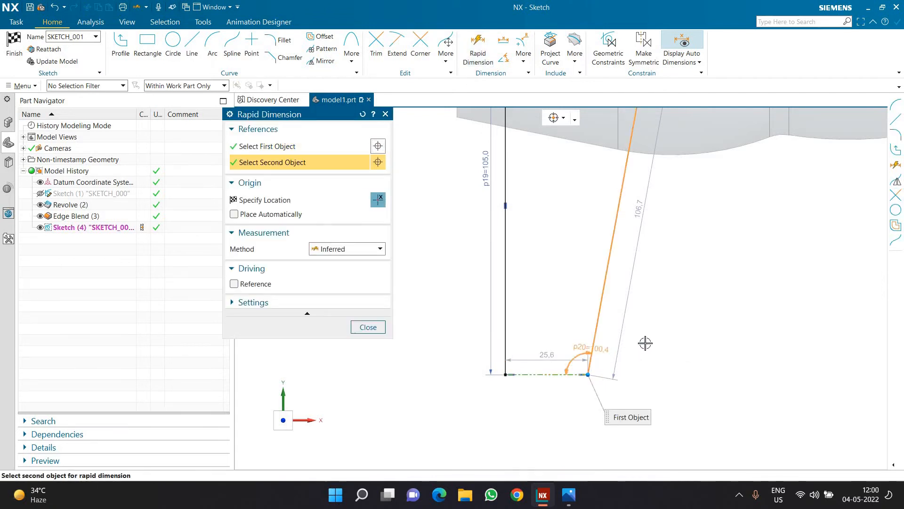
left_click(650, 375)
left_click(645, 344)
type("82")
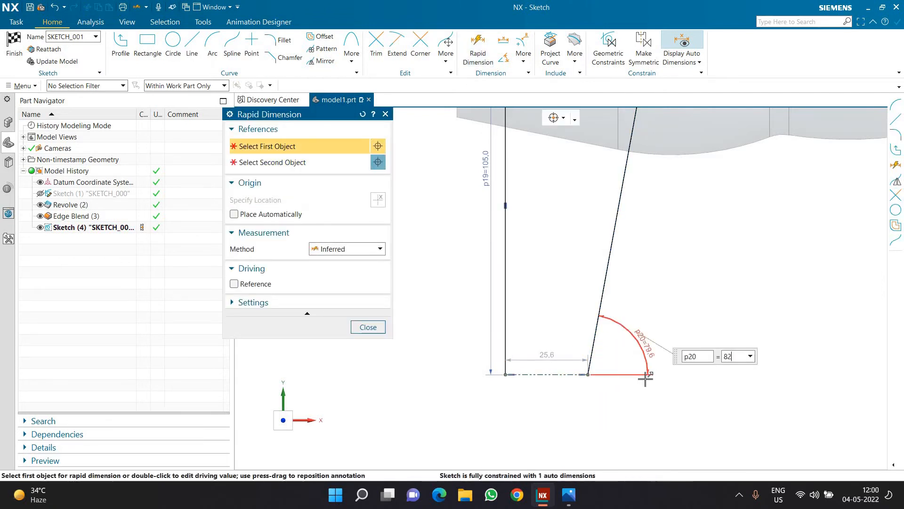
key("Return")
scroll(470, 386, "up", 2)
left_click(368, 327)
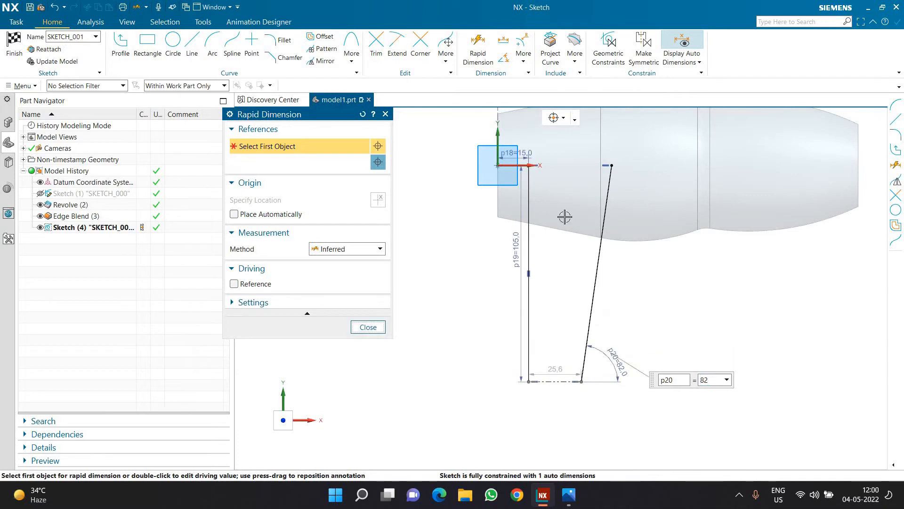
scroll(567, 207, "down", 1)
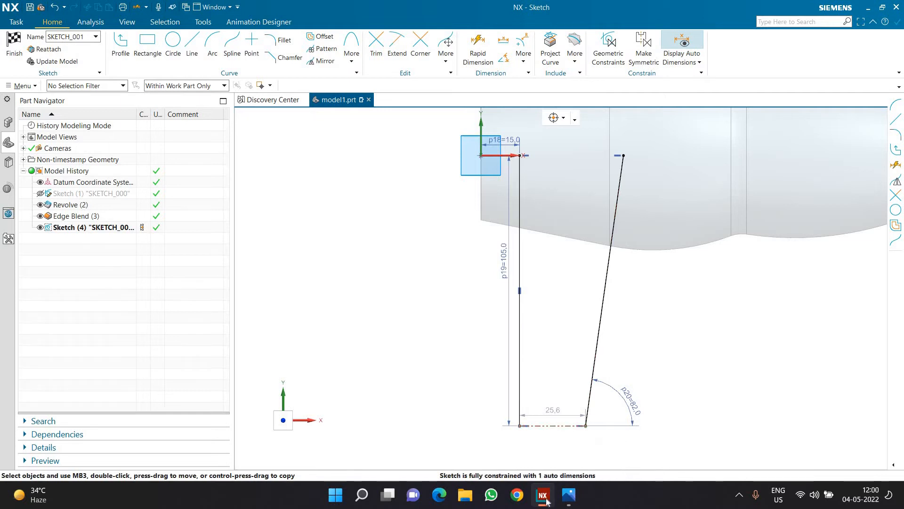
Check the handle width in the drawing and set the base width between the side lines to 35 mm.
key("alt+Tab")
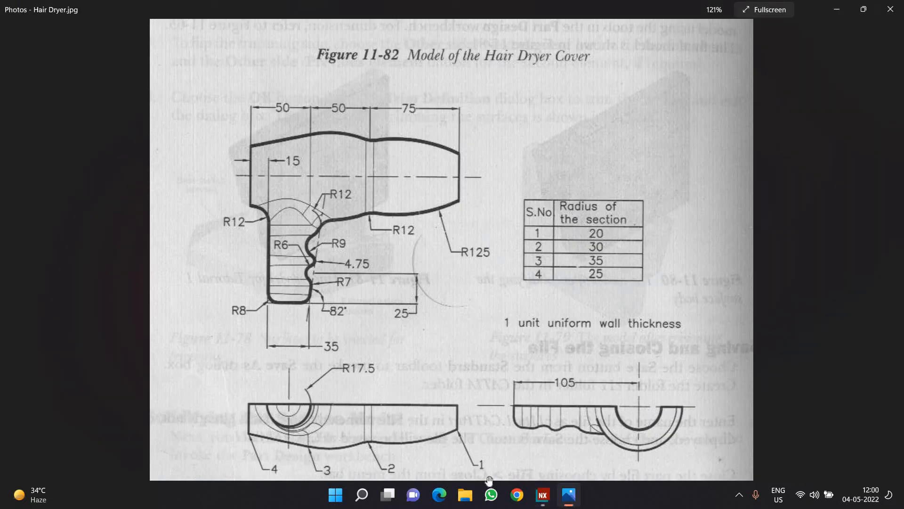
left_click(543, 494)
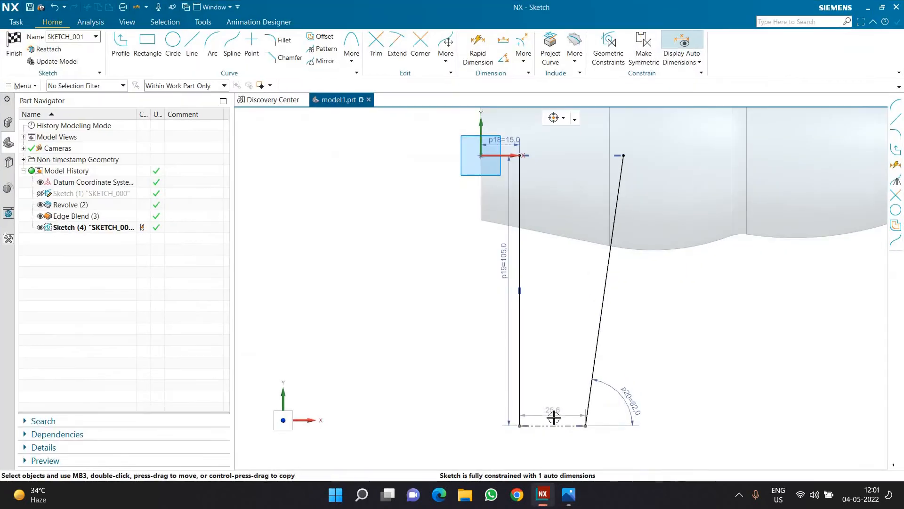
left_click(552, 413)
type("35")
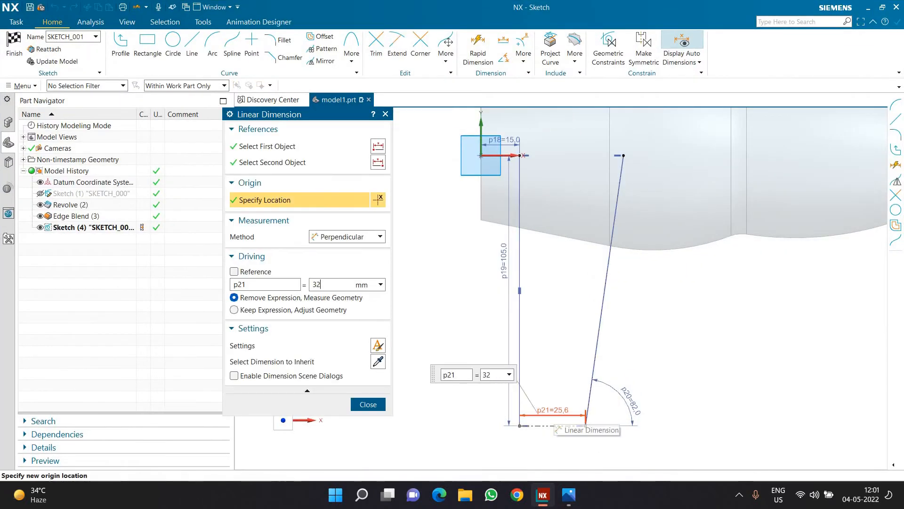
key("Return")
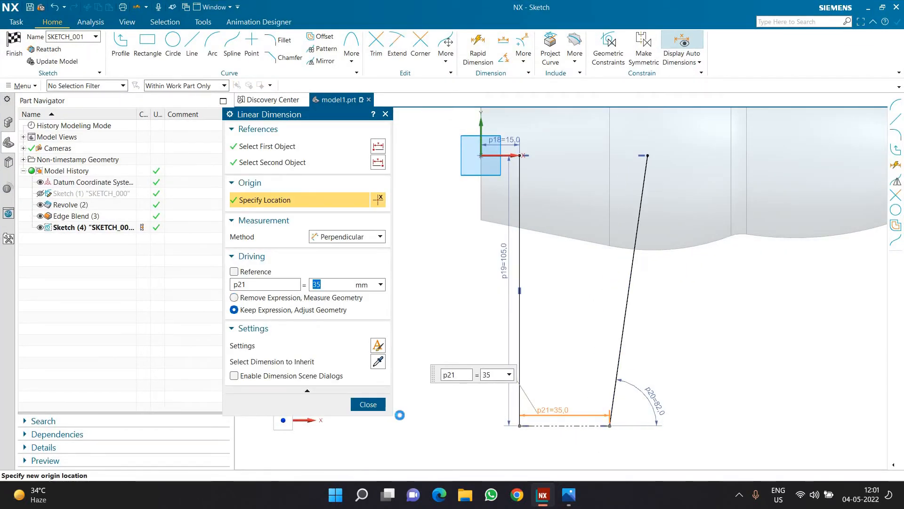
left_click(368, 404)
Consult the drawing's grip dimensions and sketch a circle centred on the inclined line, 25 mm above the handle's base.
key("alt+Tab")
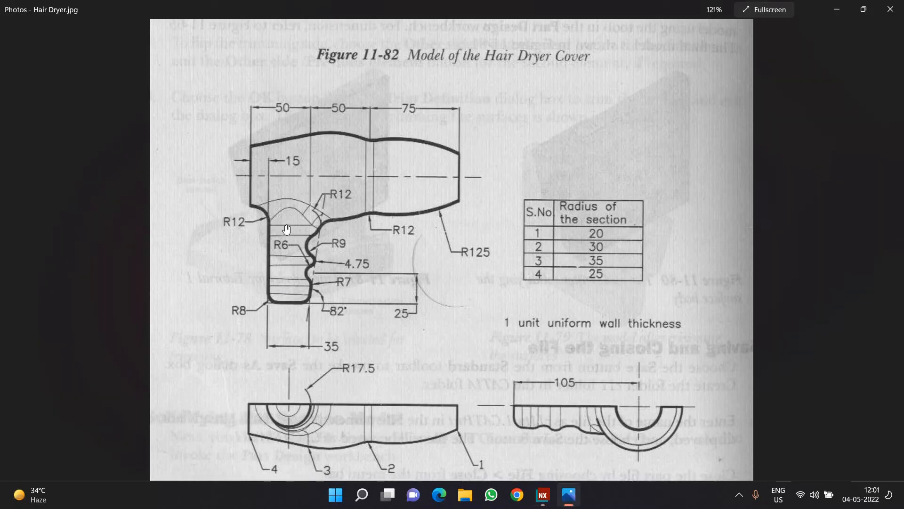
scroll(287, 229, "up", 6)
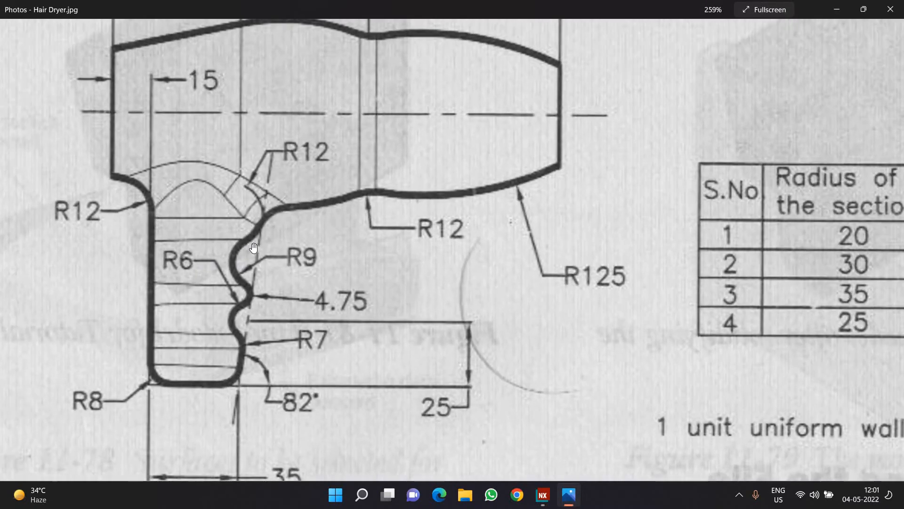
scroll(253, 248, "down", 1)
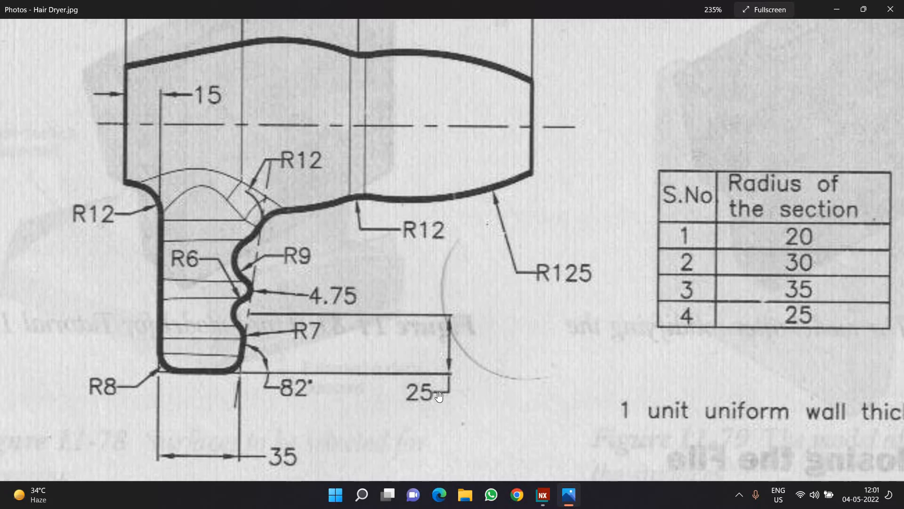
left_click(543, 493)
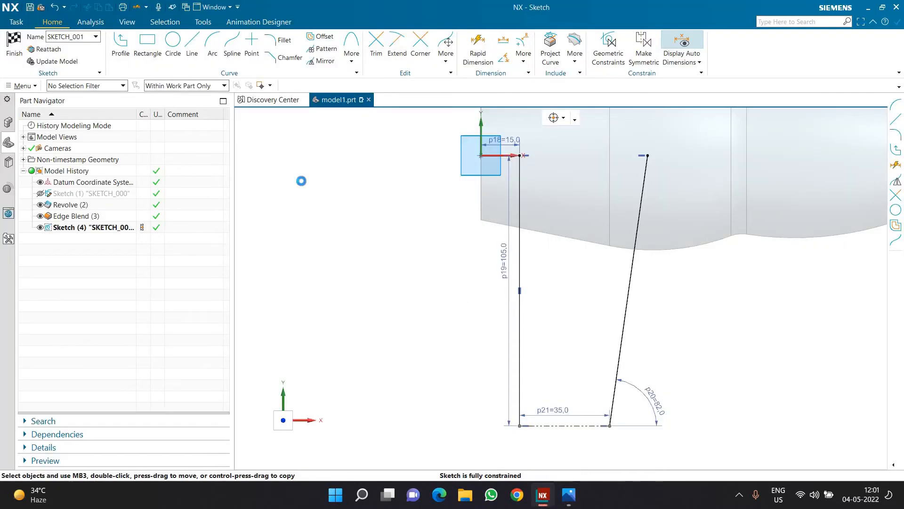
key("o")
left_click(624, 357)
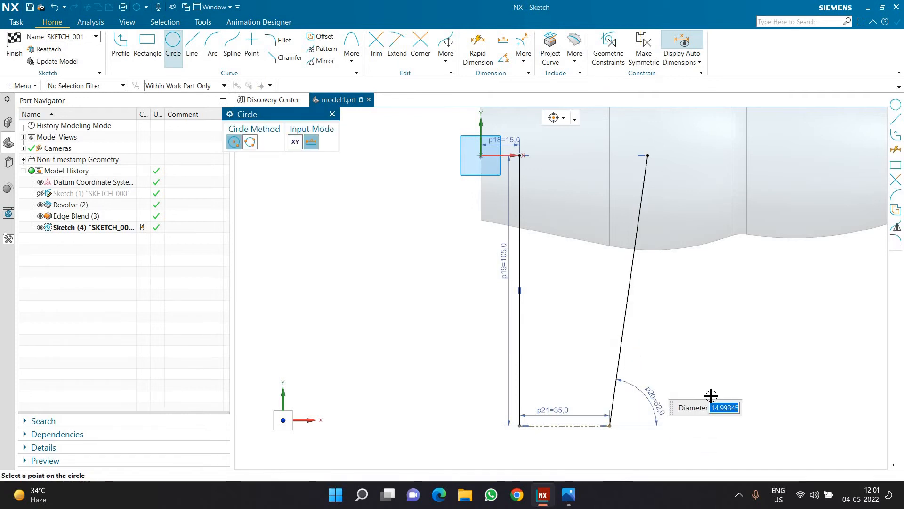
scroll(694, 383, "up", 1)
key("Escape")
double_click(627, 370)
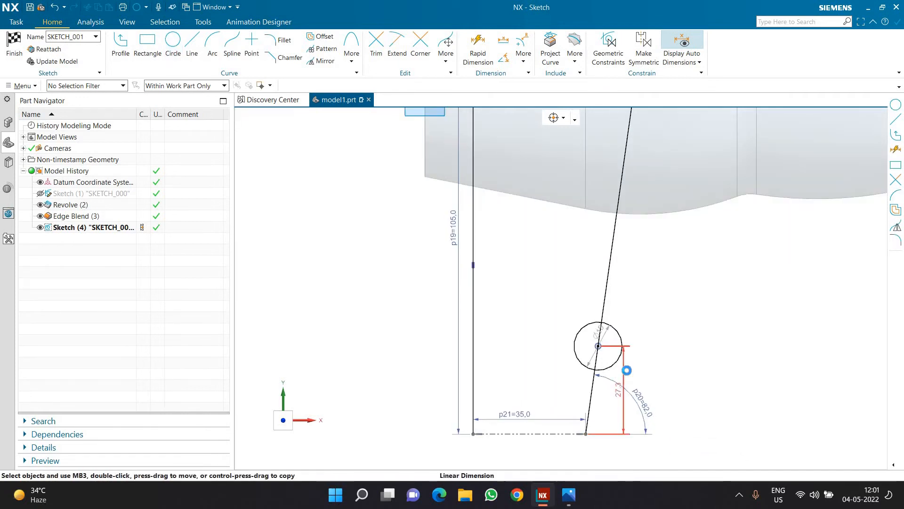
type("25")
key("Return")
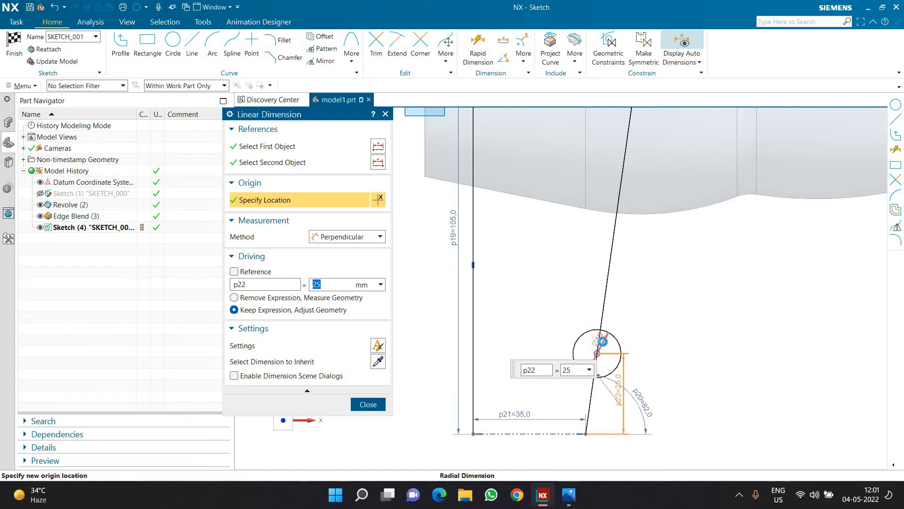
Set the diameter of the circle on the inclined line to 12 mm.
double_click(603, 341)
type("12")
key("Return")
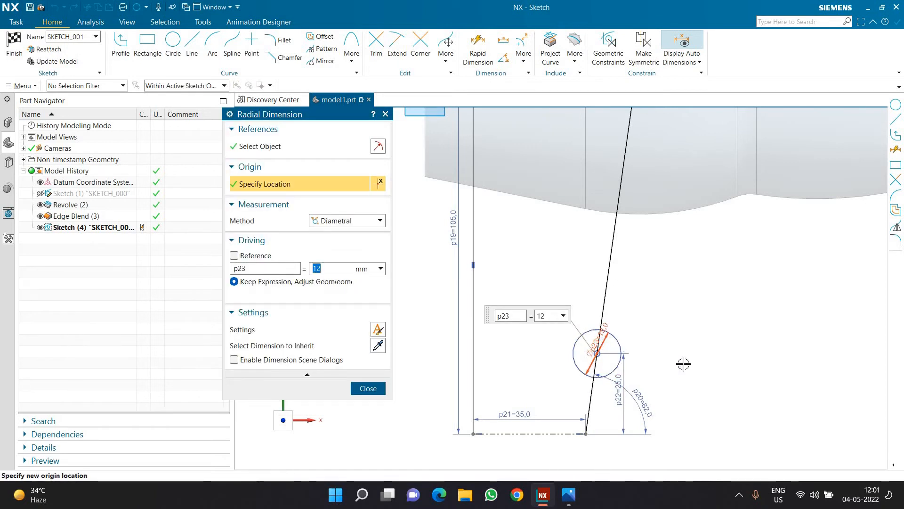
key("Escape")
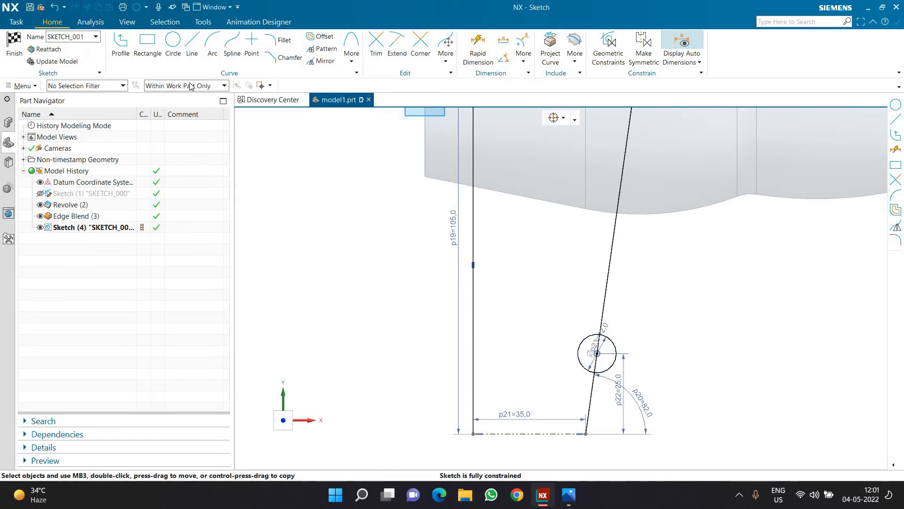
Sketch a second circle about 12 mm in diameter above the first, inside the handle and tangent to the inclined line.
left_click(173, 42)
scroll(573, 319, "up", 3)
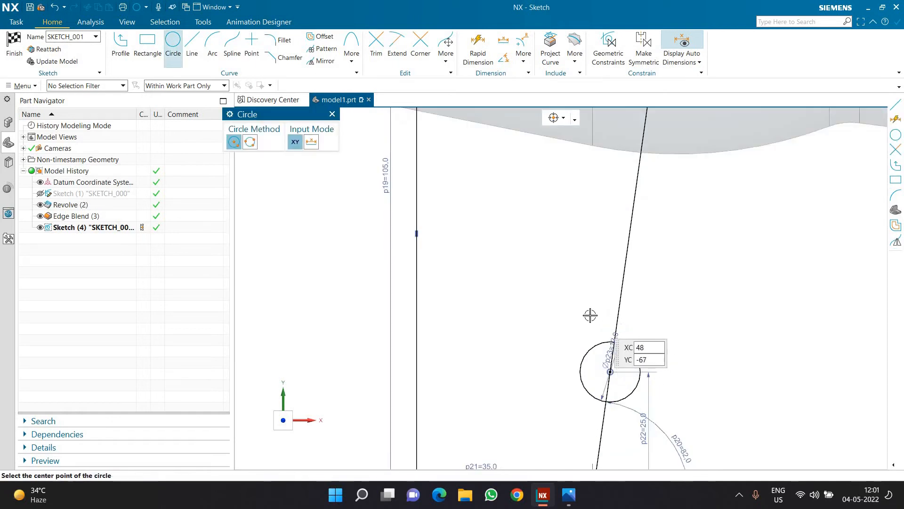
left_click(587, 312)
left_click(618, 315)
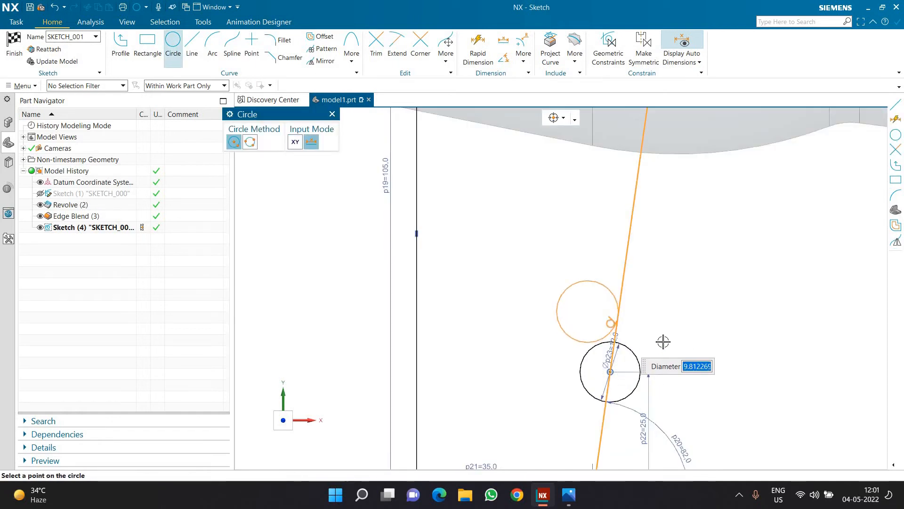
key("Escape")
Make the second circle tangent to the 12 mm circle.
scroll(650, 337, "up", 3)
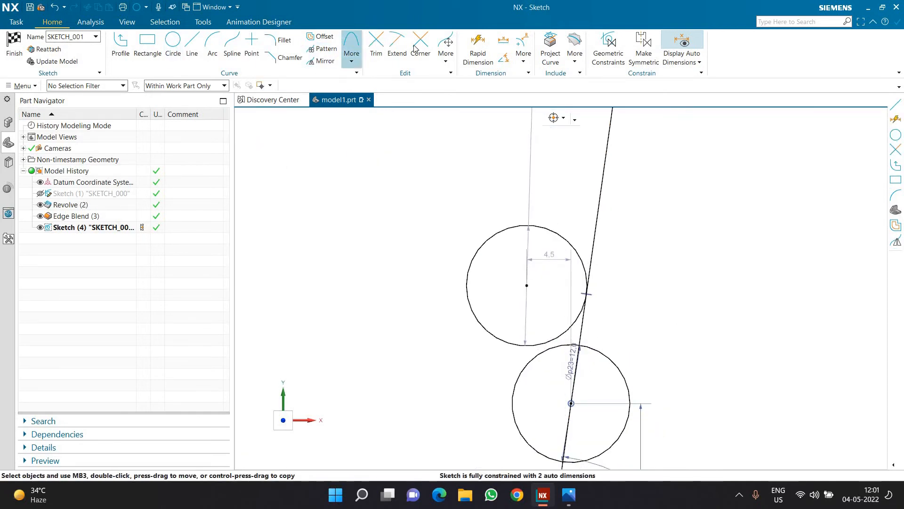
left_click(510, 366)
left_click(518, 371)
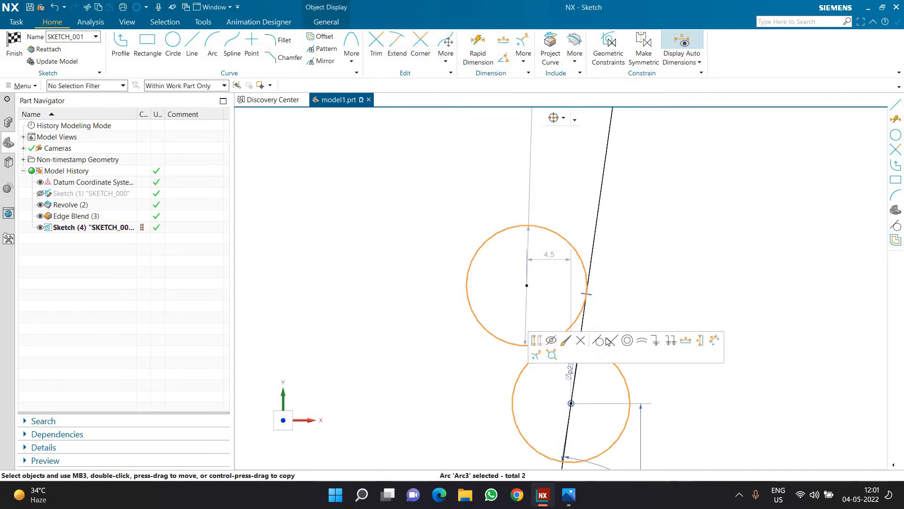
left_click(612, 340)
scroll(611, 321, "down", 2)
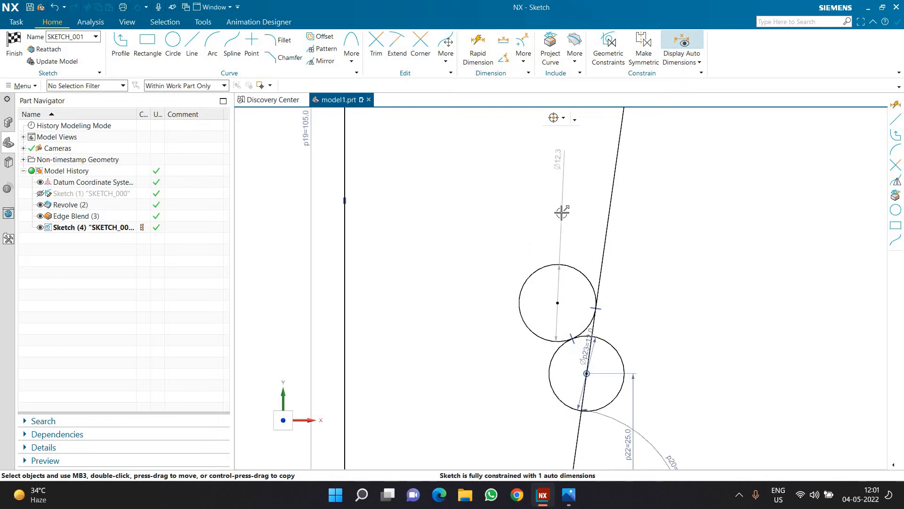
Set the diameter of the second circle, tangent to the inclined line, to 4.75*2 mm.
double_click(560, 213)
type("4")
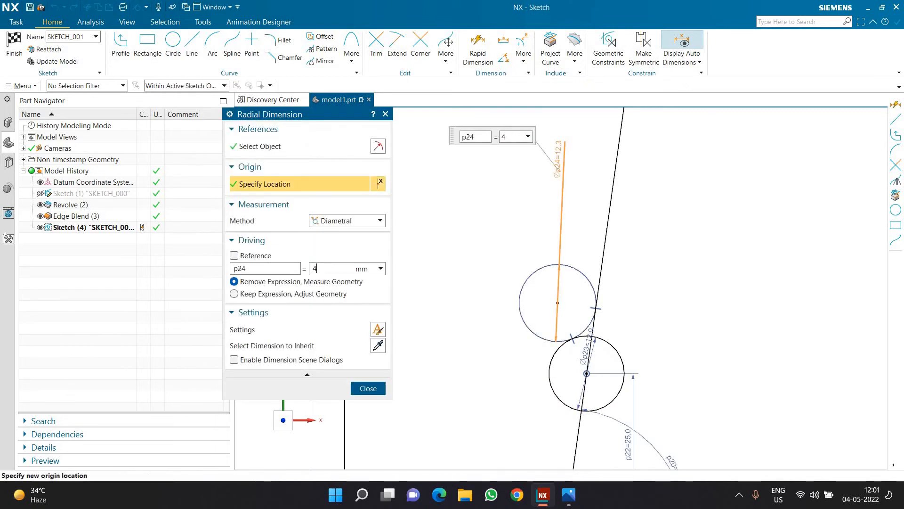
type(".75*2")
key("Return")
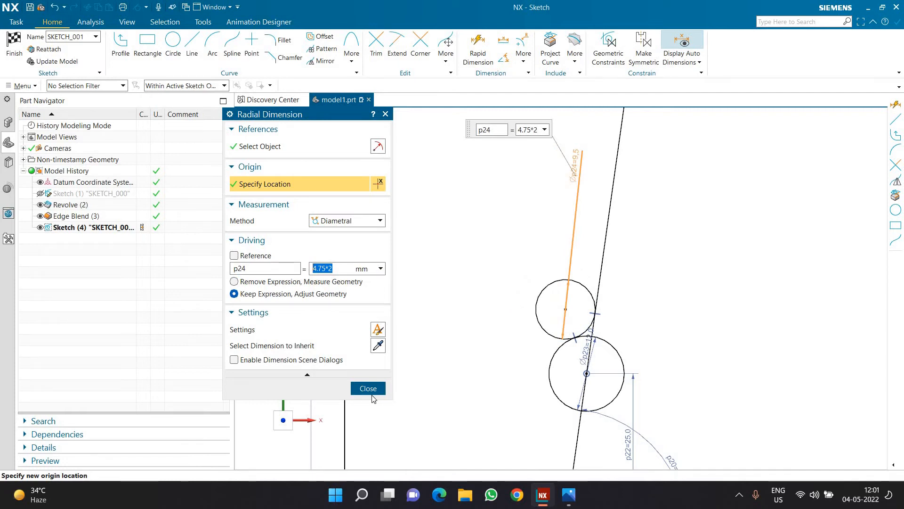
left_click(368, 388)
Consult the drawing's grip radii and sketch a third circle centred on the inclined line, above and tangent to the second circle.
key("alt+Tab")
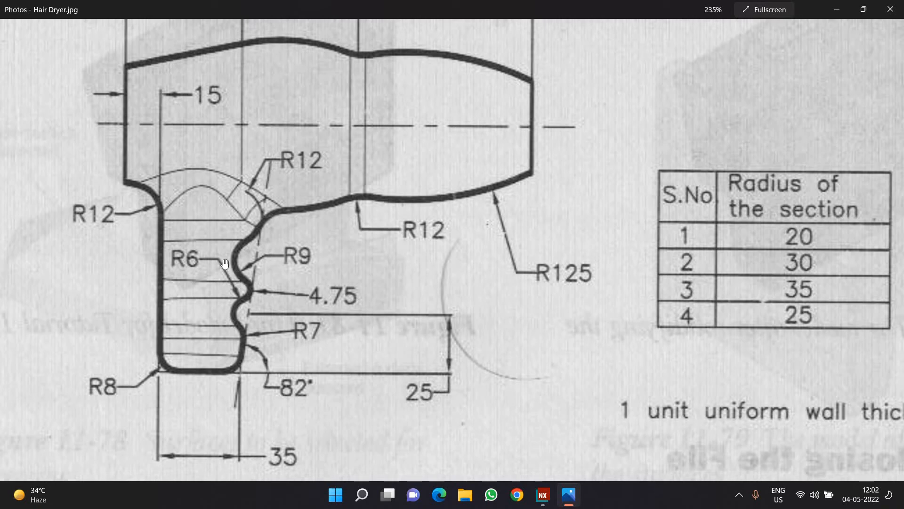
left_click(543, 495)
left_click(172, 47)
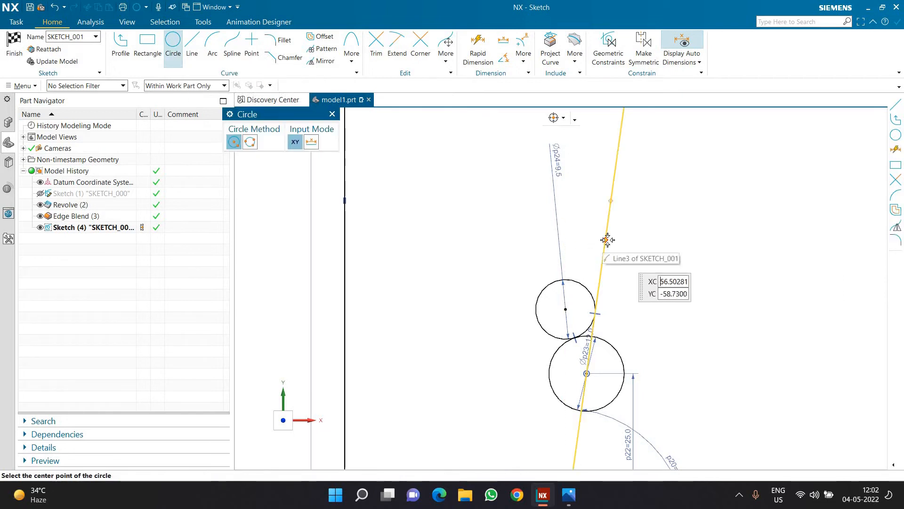
left_click(605, 238)
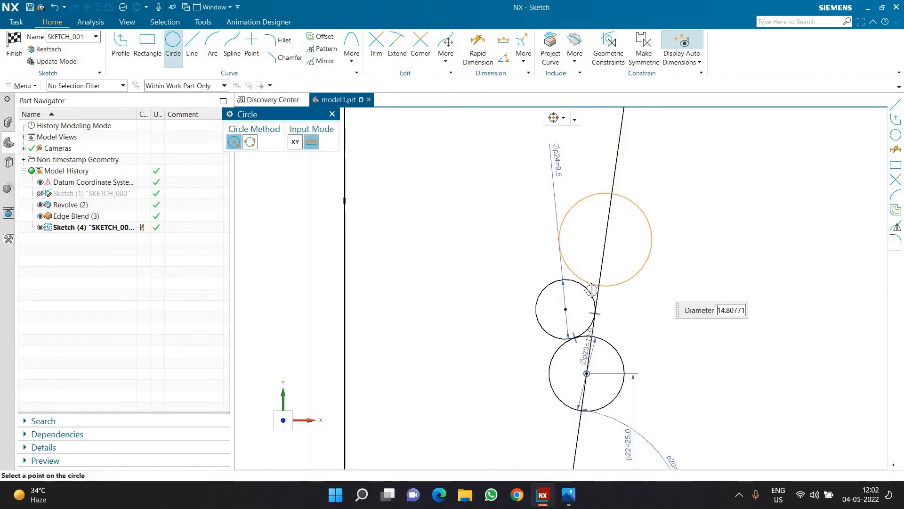
left_click(621, 286)
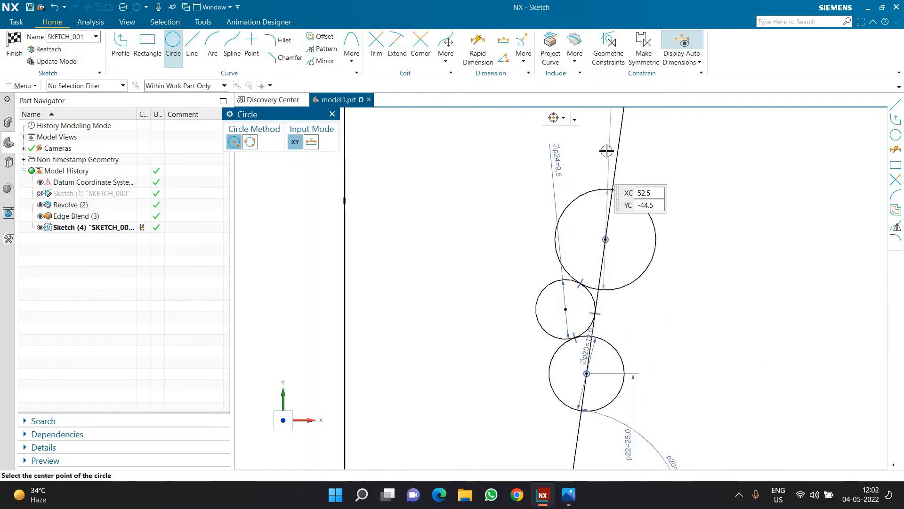
key("Escape")
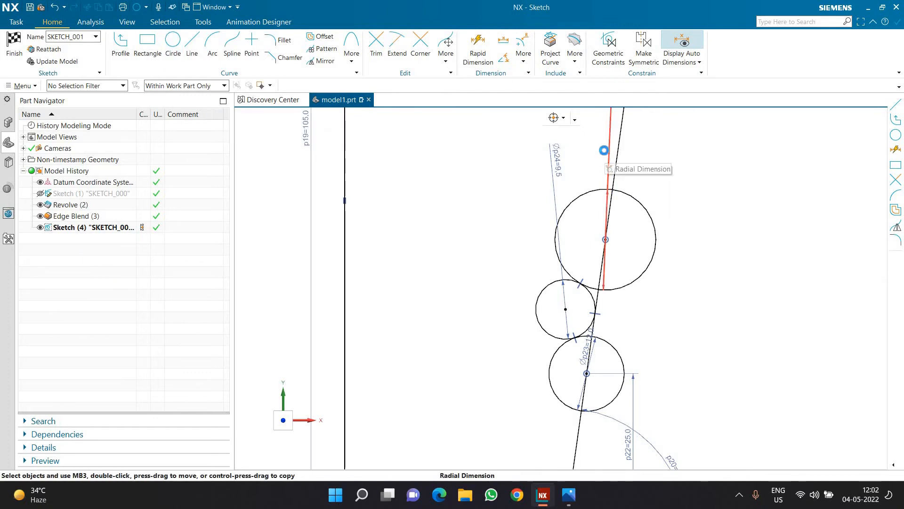
Set the diameter of the uppermost grip circle to 18 mm.
double_click(605, 150)
type("18")
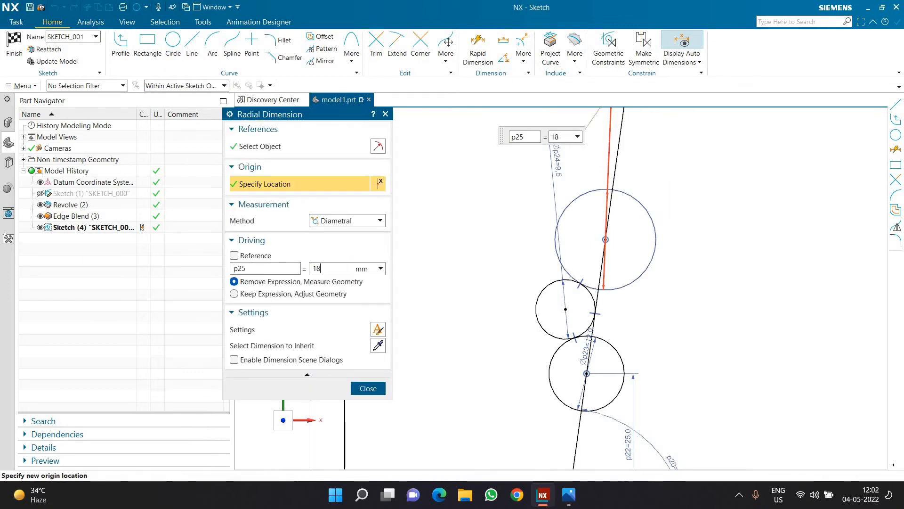
key("Return")
key("Escape")
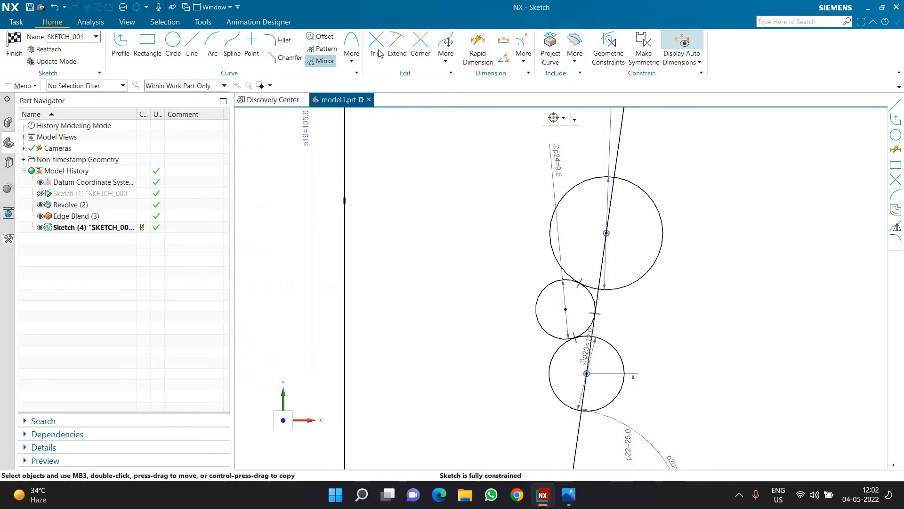
Trim the three circles so that only the tangent arcs of the wavy grip contour remain.
left_click(378, 51)
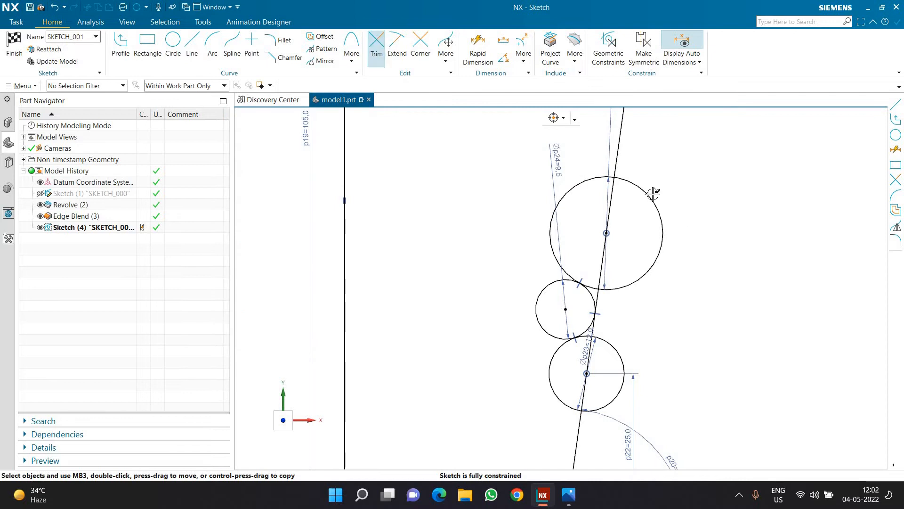
left_click(549, 289)
left_click(623, 376)
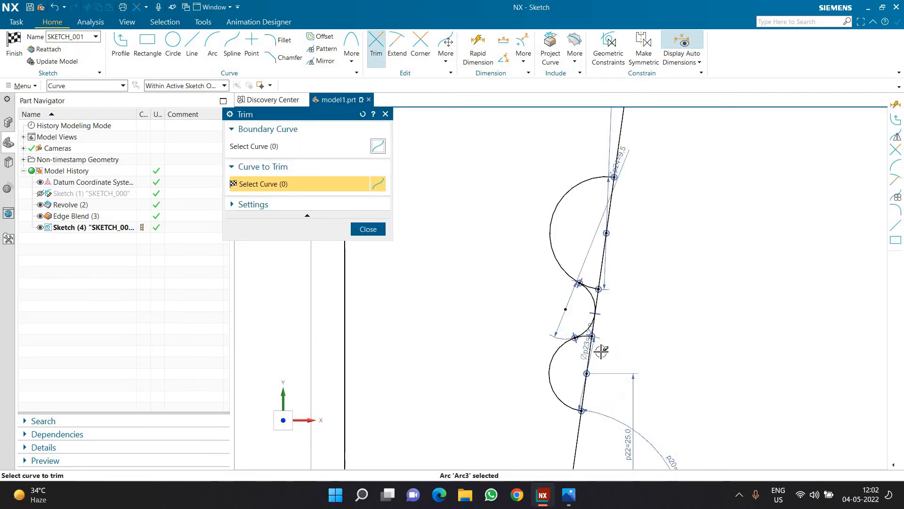
scroll(600, 350, "up", 3)
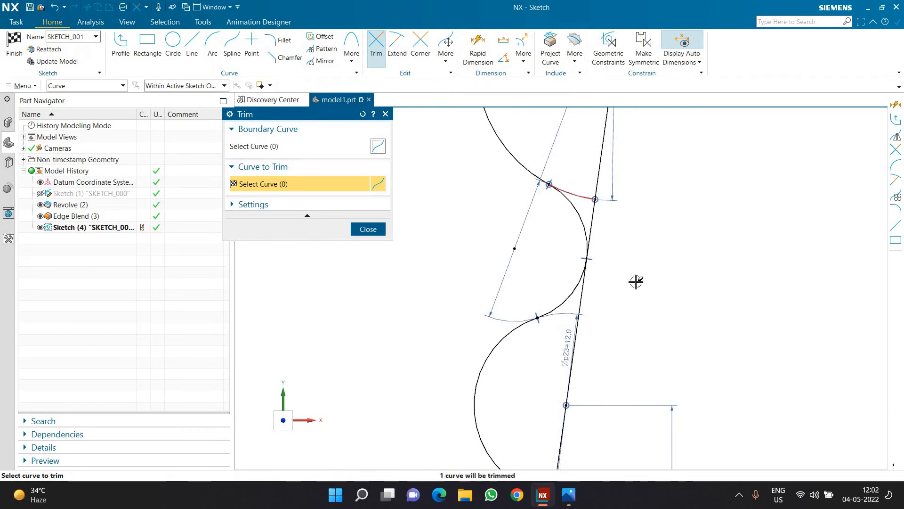
scroll(635, 283, "down", 5)
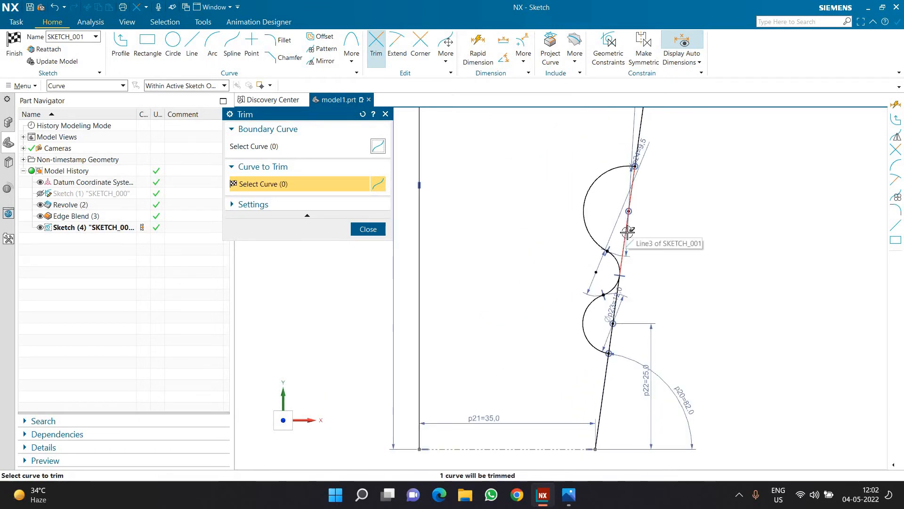
Trim away the inclined line's portions between the upper and lower ends of the grip arcs.
left_click(614, 326)
scroll(614, 326, "up", 5)
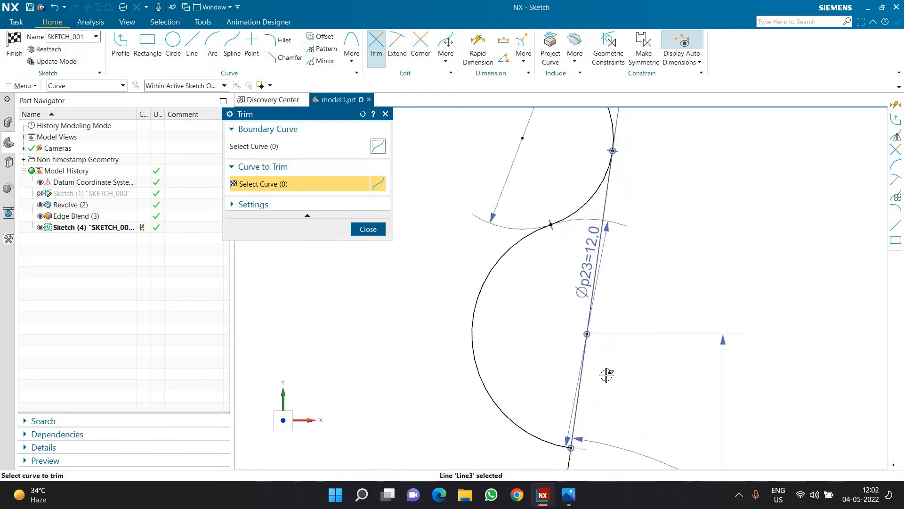
scroll(630, 380, "down", 5)
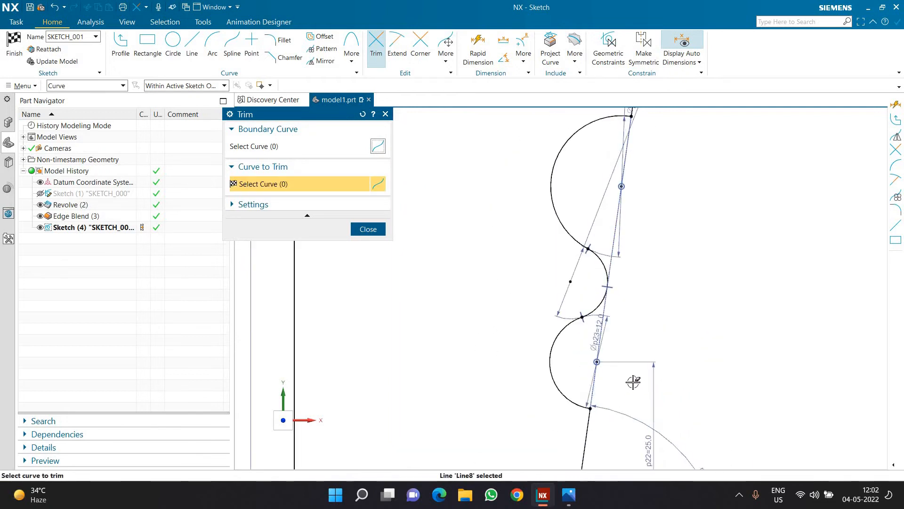
key("Escape")
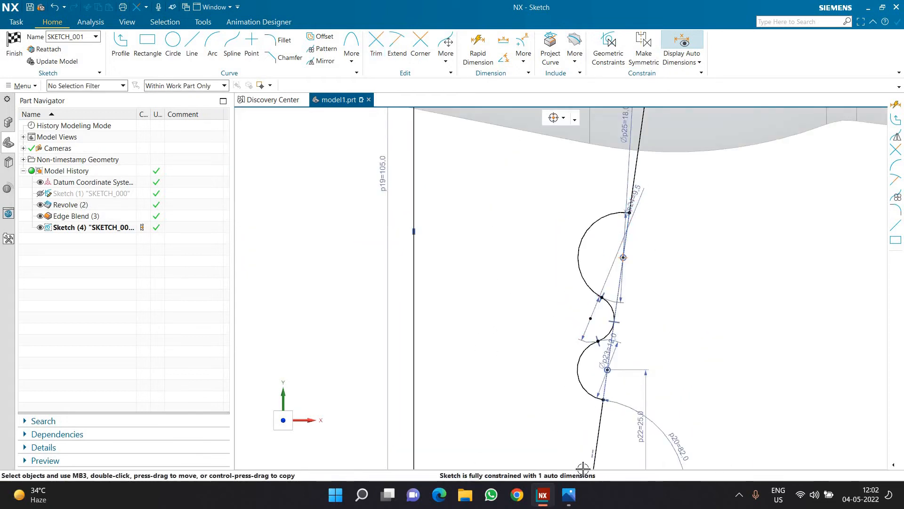
Check the drawing for the lower grip radius and add a 7 mm fillet between the lowest arc and the inclined line below it.
left_click(284, 41)
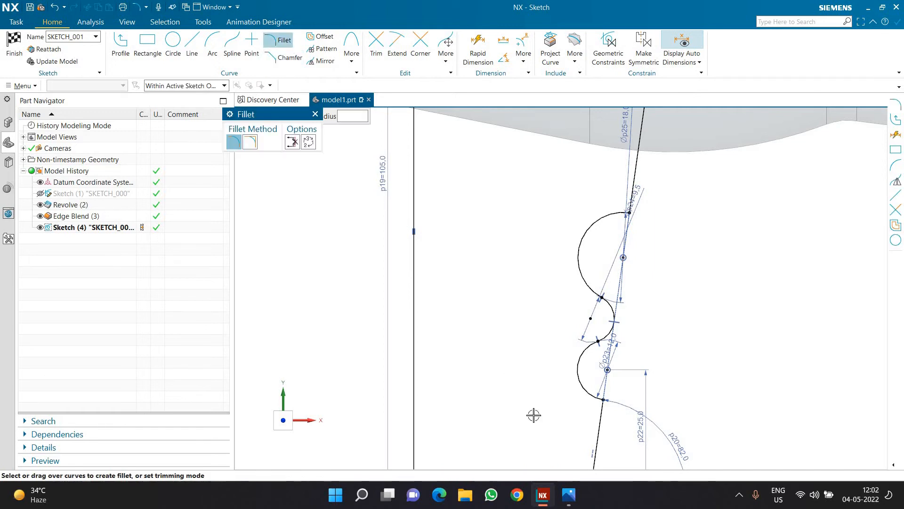
key("alt+Tab")
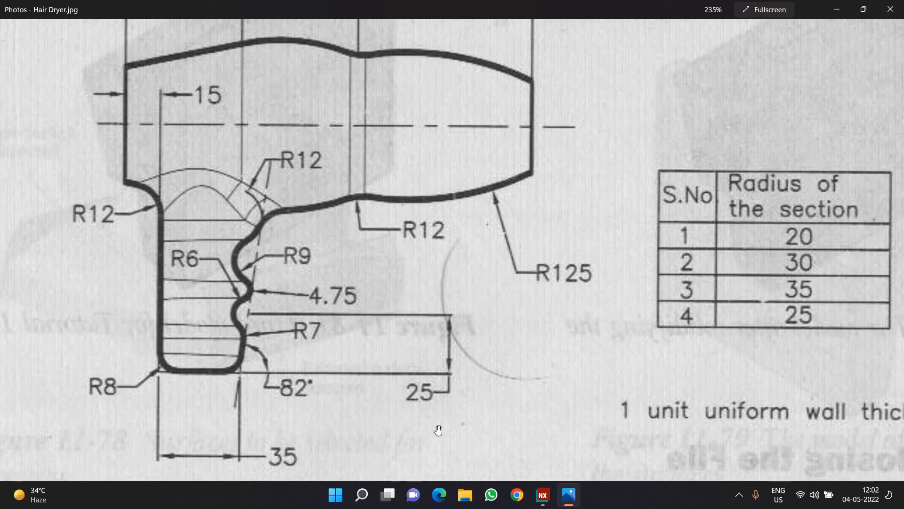
key("alt+Tab")
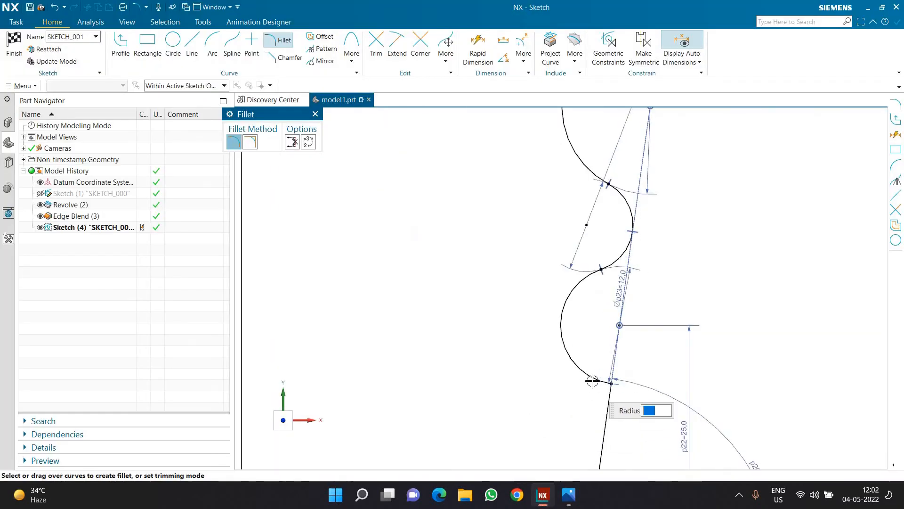
left_click(595, 404)
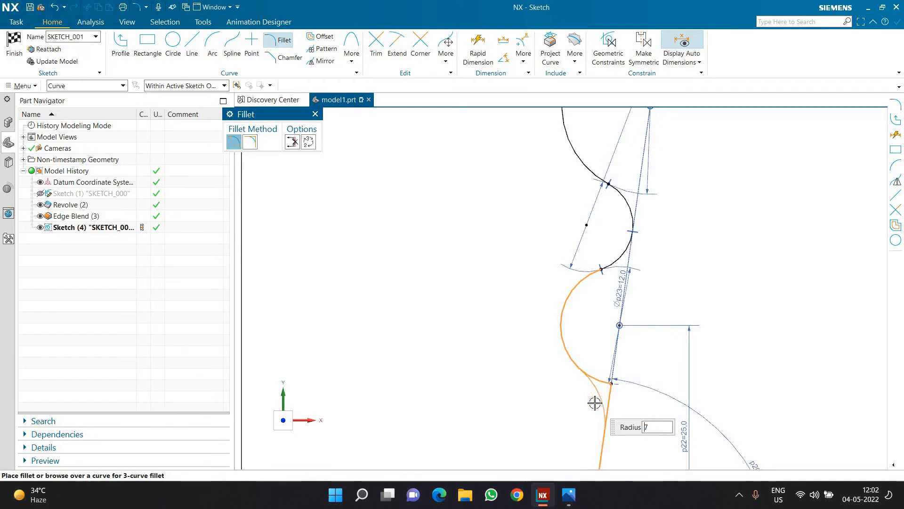
left_click(595, 402)
Add a 12 mm fillet between the uppermost grip arc and the inclined line above it, and finish the sketch.
scroll(579, 248, "down", 4)
scroll(592, 254, "up", 1)
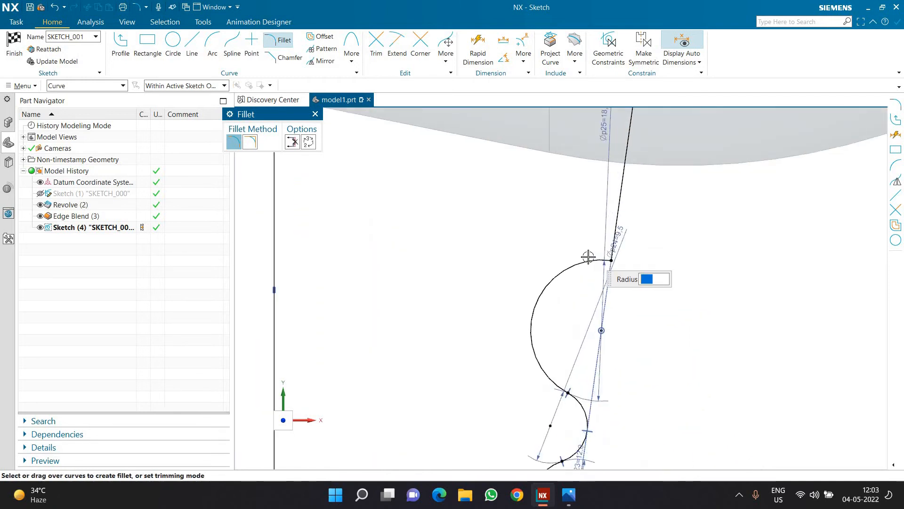
left_click(601, 236)
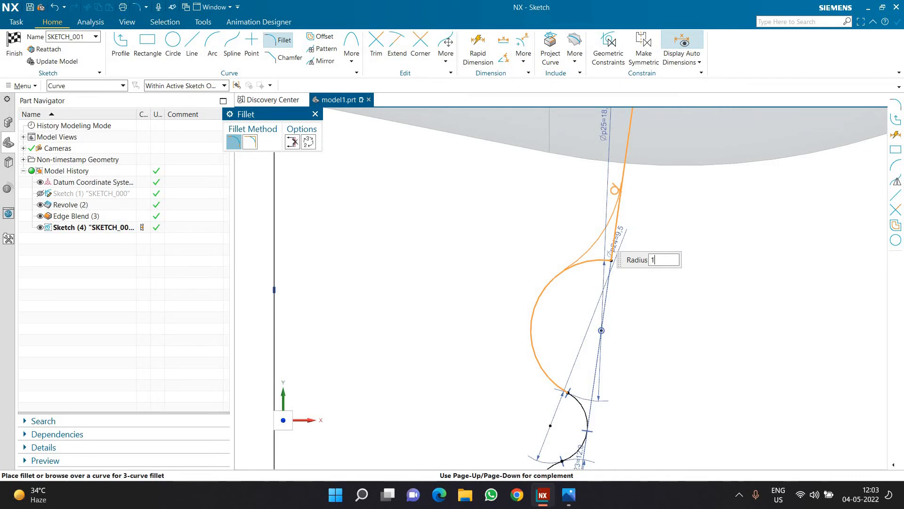
type("12")
key("Return")
scroll(654, 296, "down", 3)
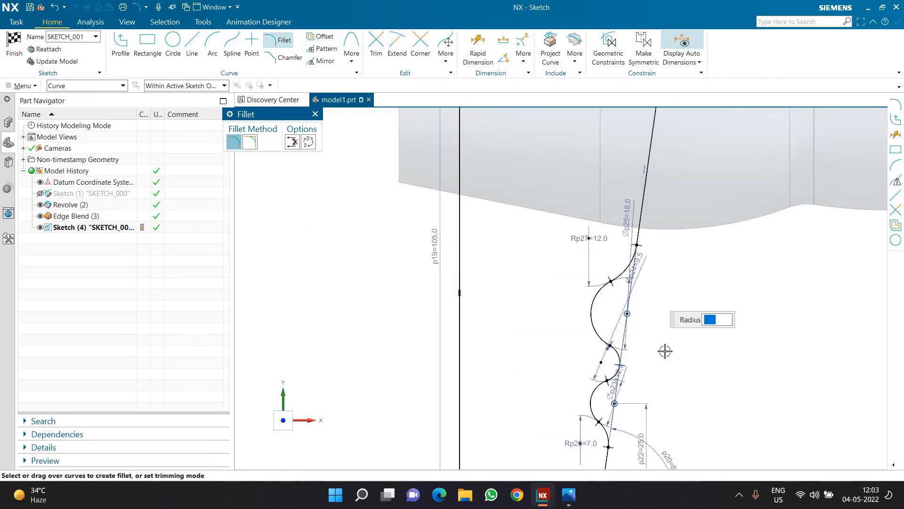
key("Escape")
scroll(605, 317, "up", 2)
left_click(16, 47)
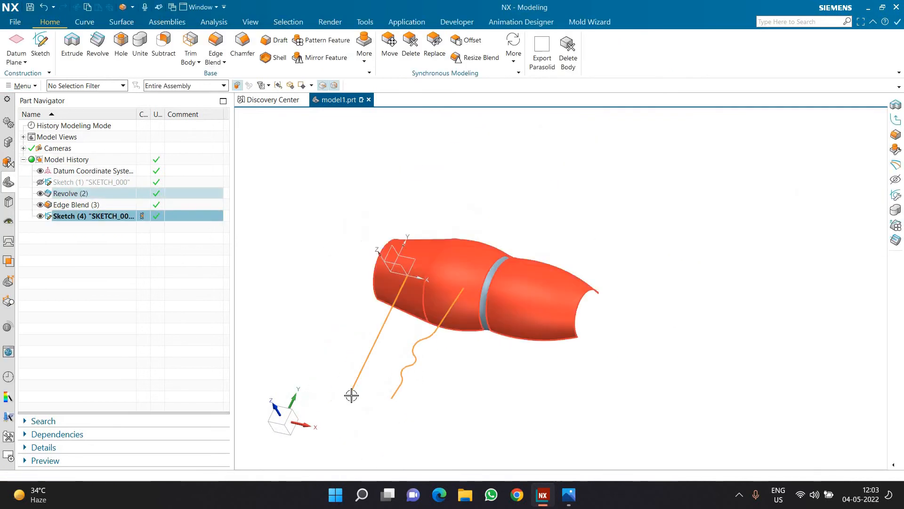
Examine the reference drawing for the cross-section radius of the handle.
scroll(351, 396, "up", 2)
left_click(568, 494)
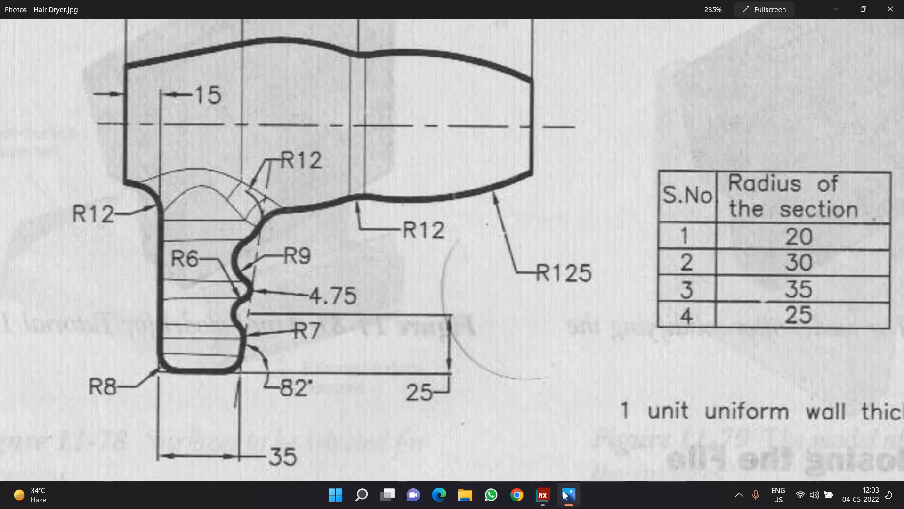
scroll(431, 322, "down", 5)
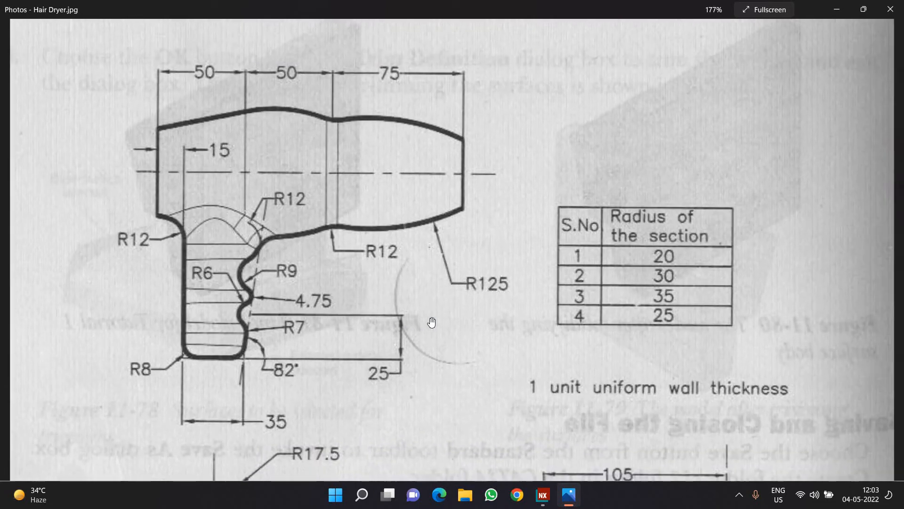
scroll(340, 432, "up", 2)
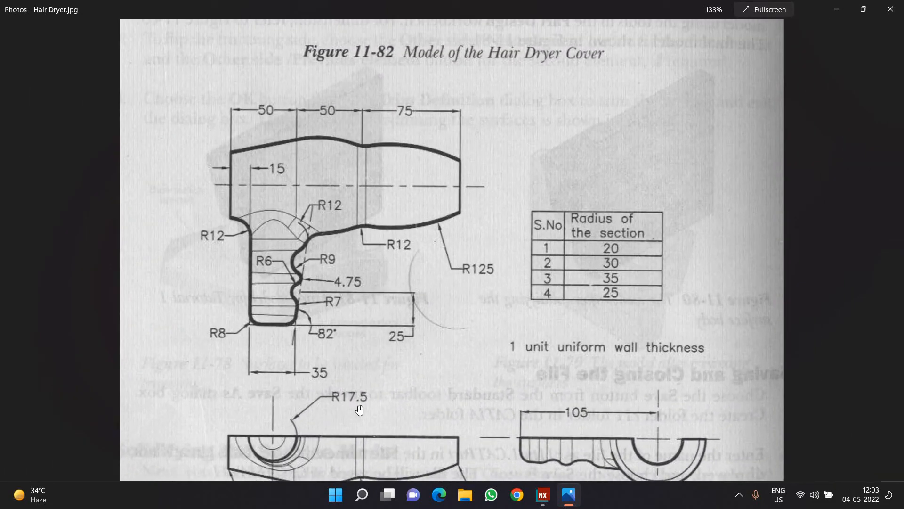
left_click(543, 495)
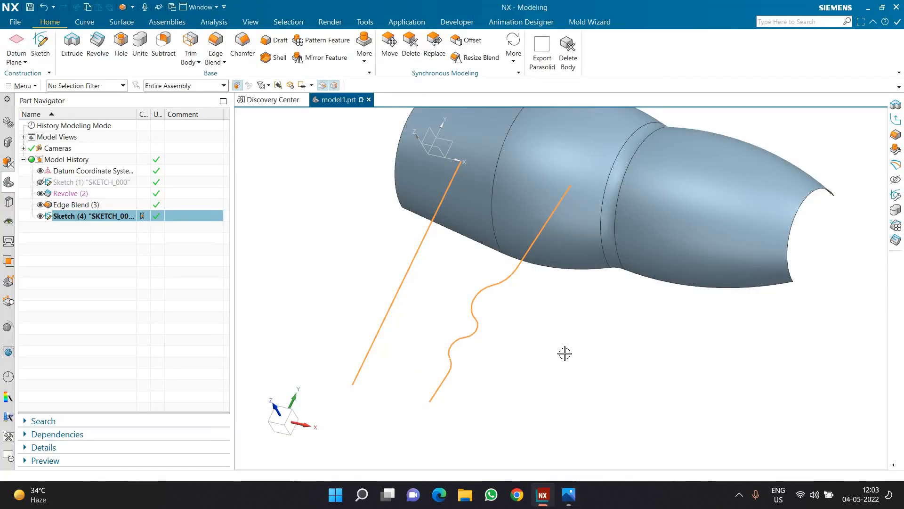
scroll(588, 354, "down", 2)
key("Escape")
Create a new sketch on path, with its plane normal to the straight handle line at that line's lower end.
left_click(41, 48)
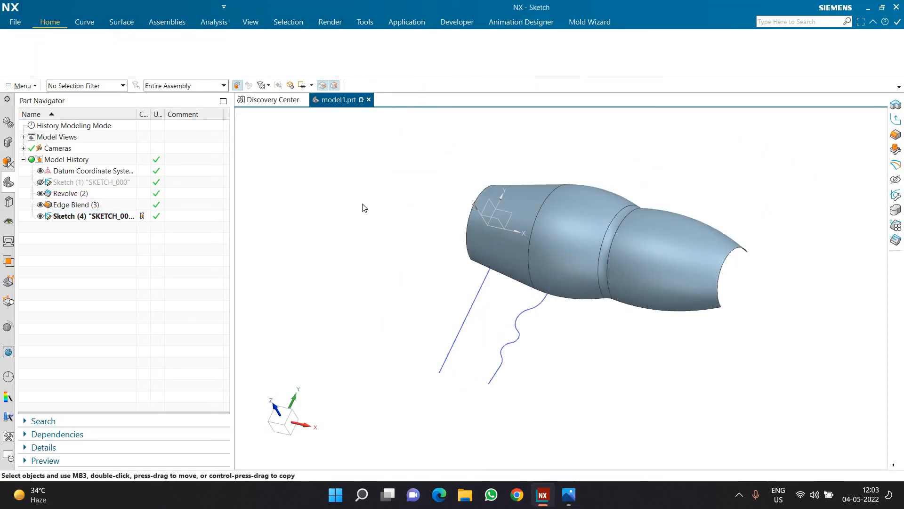
left_click(278, 132)
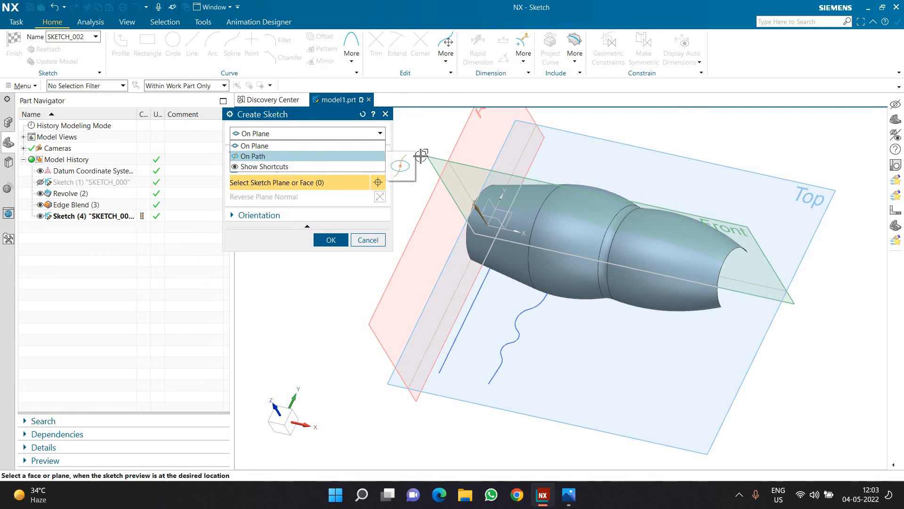
left_click(272, 157)
left_click(475, 296)
left_click_drag(475, 296, 426, 371)
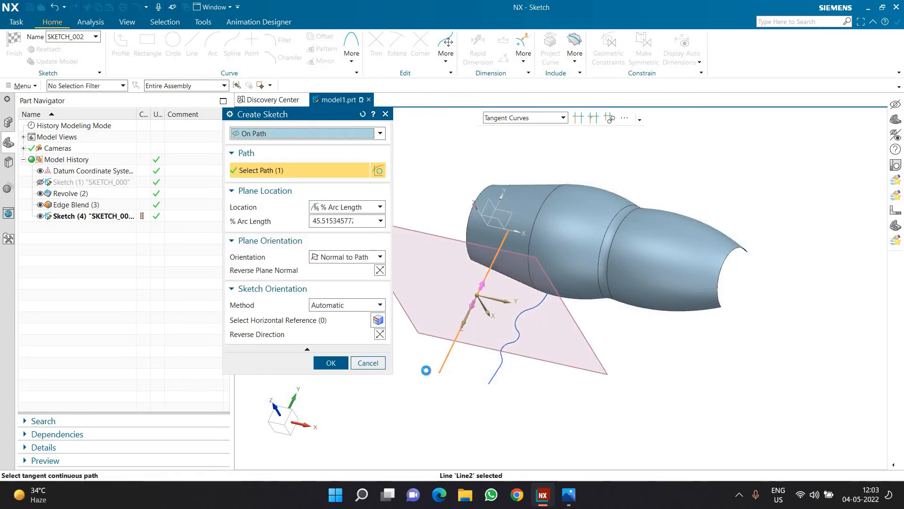
left_click(337, 367)
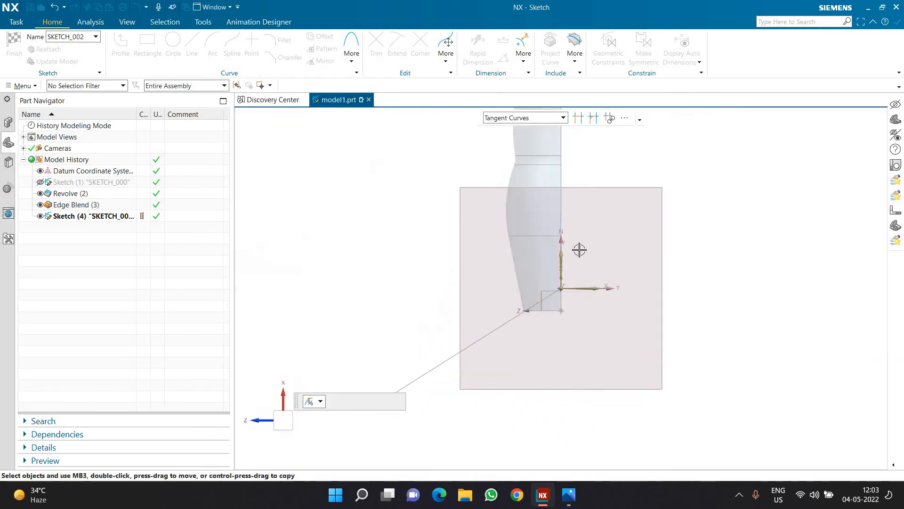
Sketch a three-point arc of about 18 mm radius connecting the lower ends of the grip contour and the straight handle line.
mouse_move(591, 273)
middle_mouse_down()
mouse_move(565, 263)
mouse_move(607, 248)
middle_mouse_up()
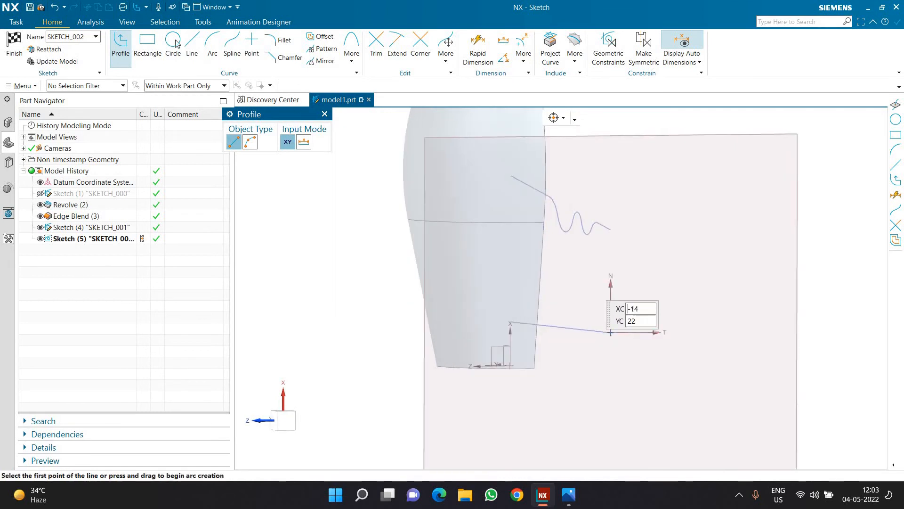
key("a")
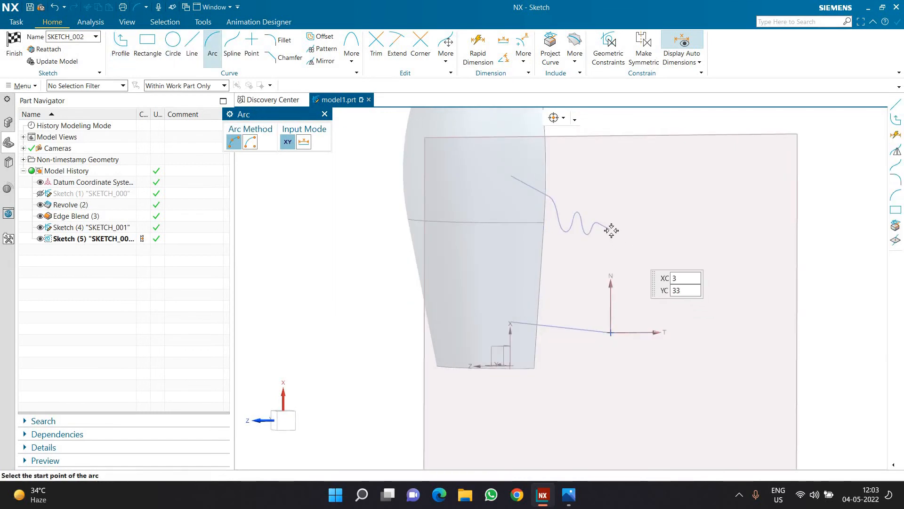
left_click(610, 333)
left_click(580, 285)
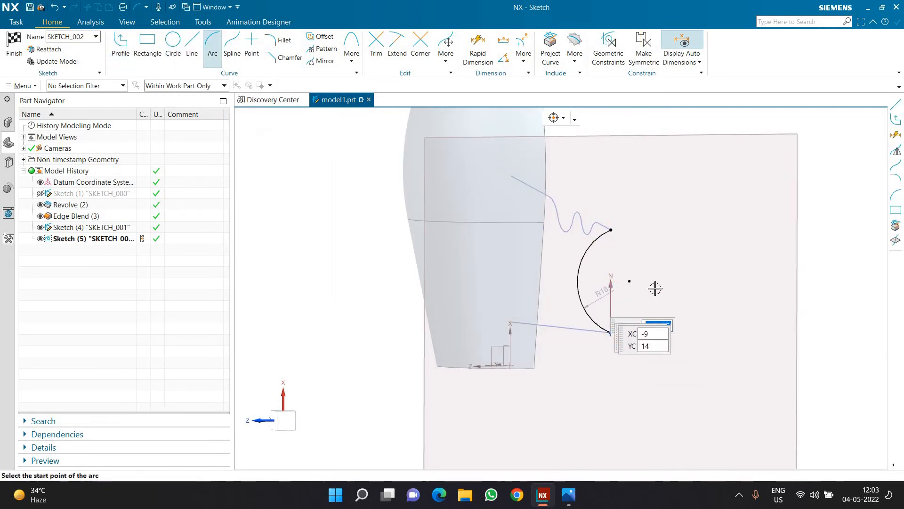
Align the handle arc's upper endpoint and centre point vertically with its lower endpoint to form a semicircle.
key("Escape")
left_click(611, 231)
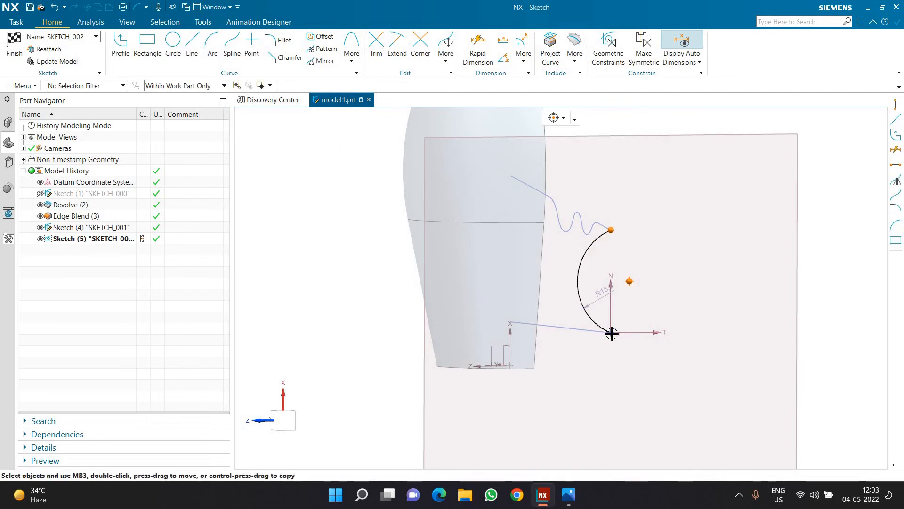
left_click(640, 314)
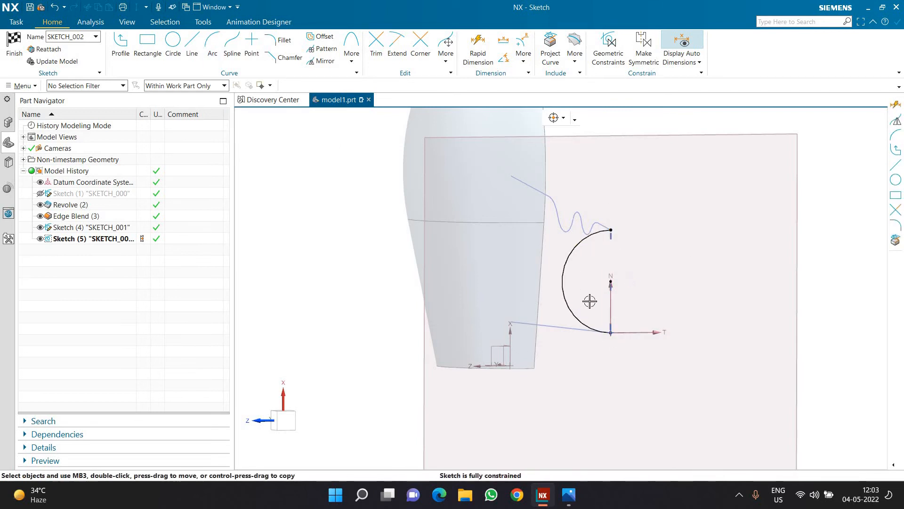
Try to add a diameter dimension to the handle's semicircular arc, and delete that dimension.
key("d")
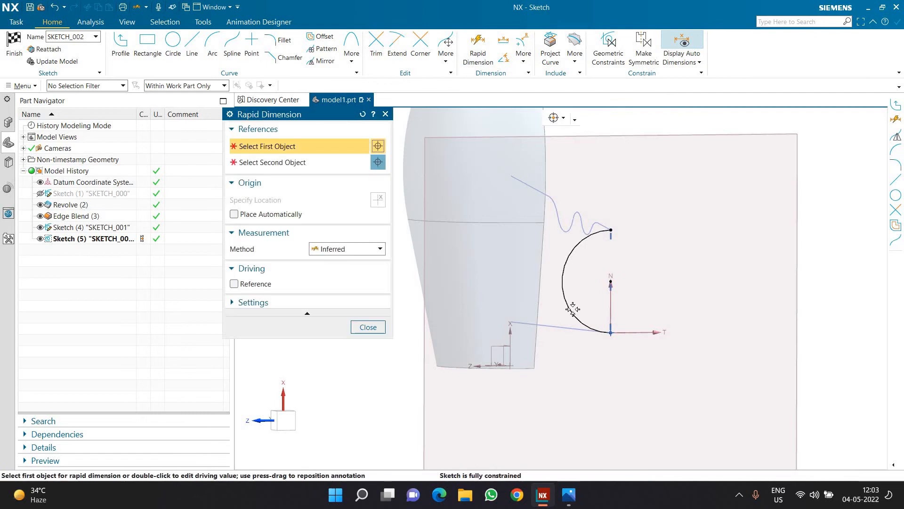
left_click(568, 306)
left_click(557, 369)
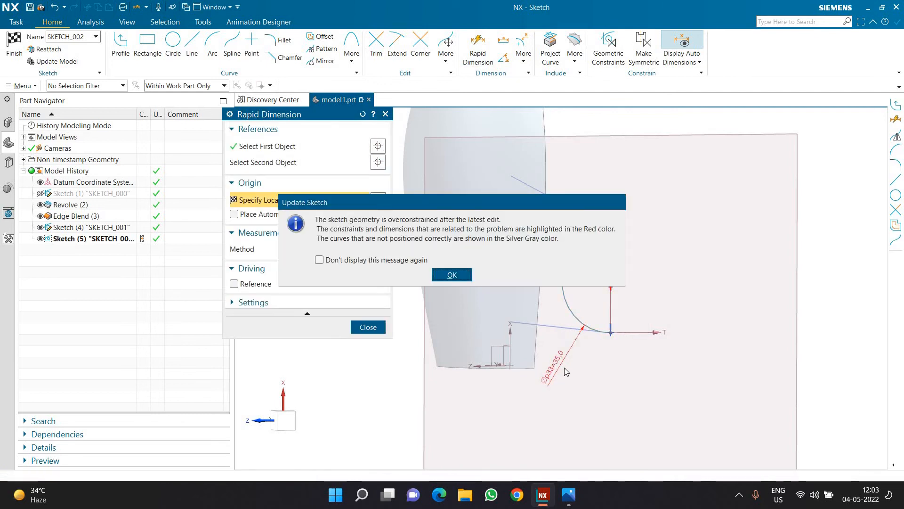
key("Return")
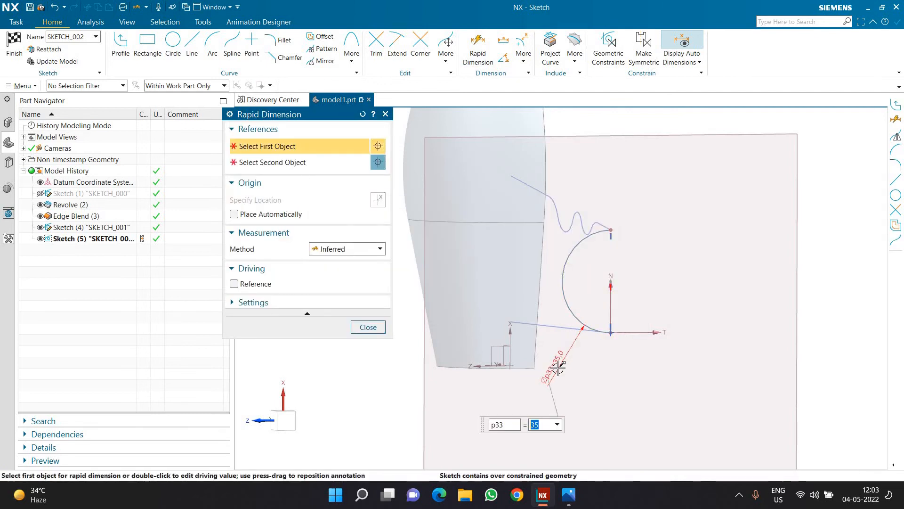
key("Escape")
left_click(558, 365)
left_click(632, 352)
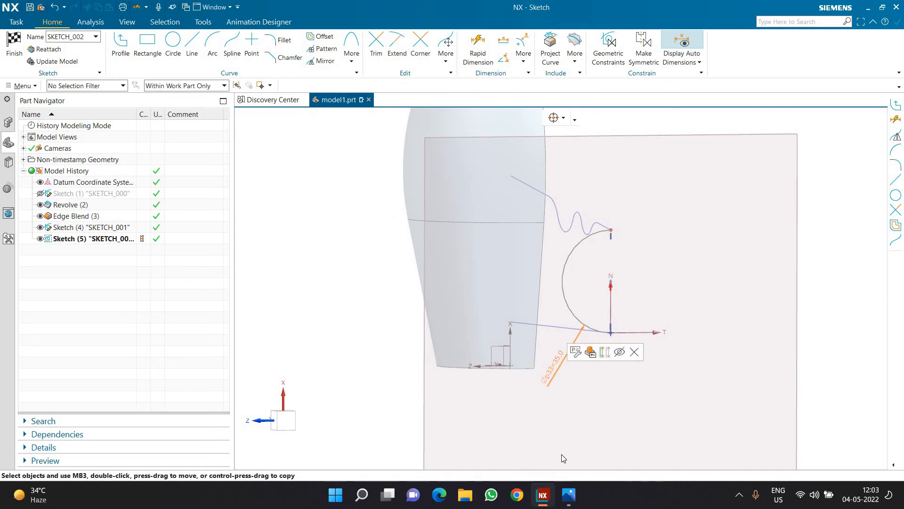
key("Return")
Finish the sketch and pick the handle's semicircular arc as the single-curve section of a Swept surface.
scroll(545, 379, "down", 2)
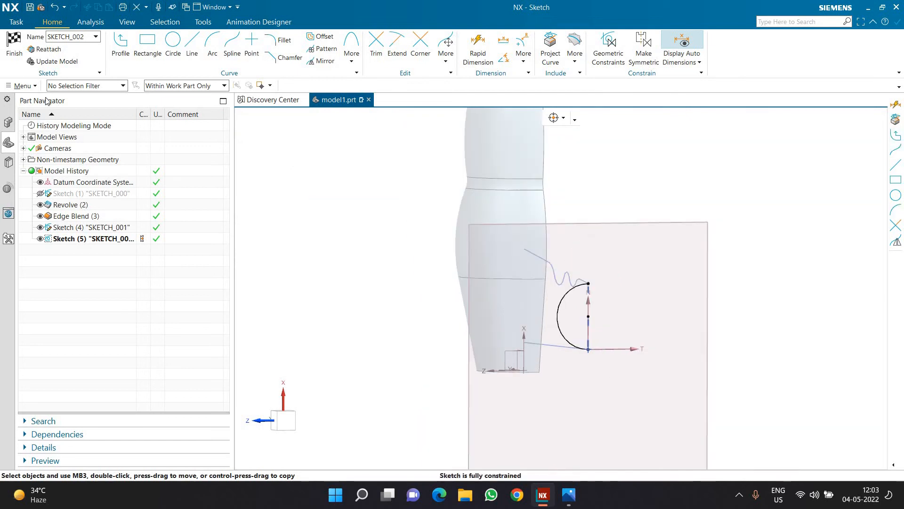
left_click(13, 57)
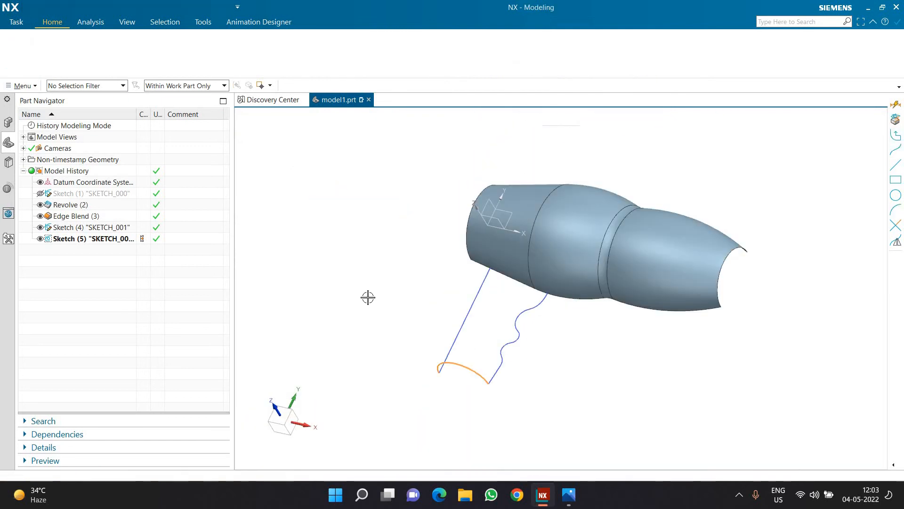
mouse_move(365, 279)
middle_mouse_down()
mouse_move(366, 268)
mouse_move(179, 85)
middle_mouse_up()
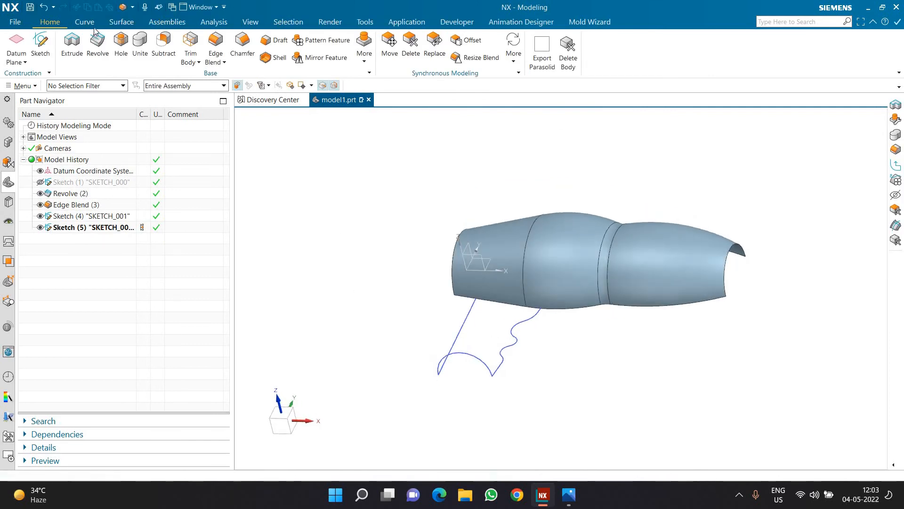
left_click(120, 23)
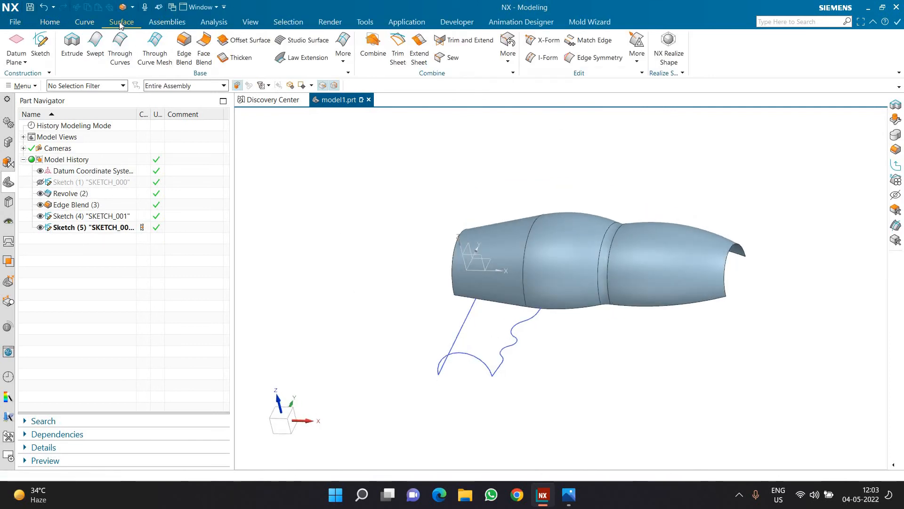
left_click(97, 48)
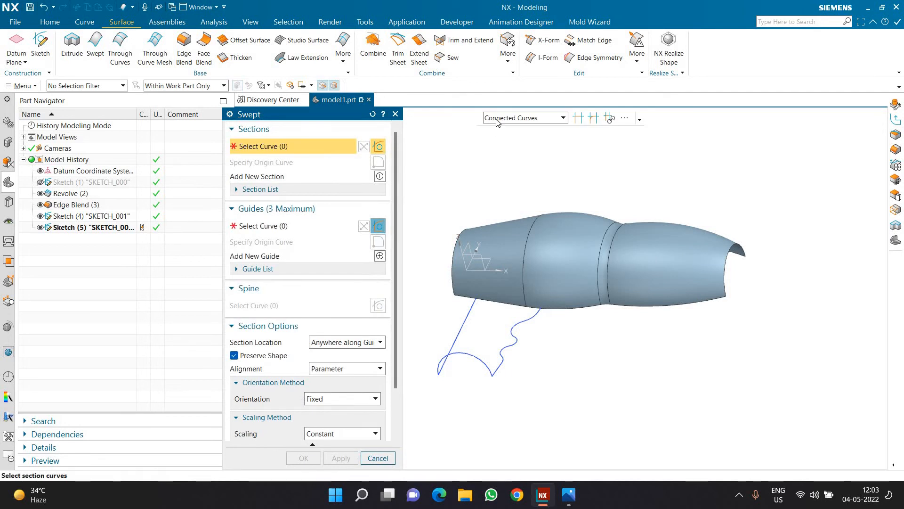
left_click(499, 118)
left_click(492, 129)
scroll(447, 363, "up", 2)
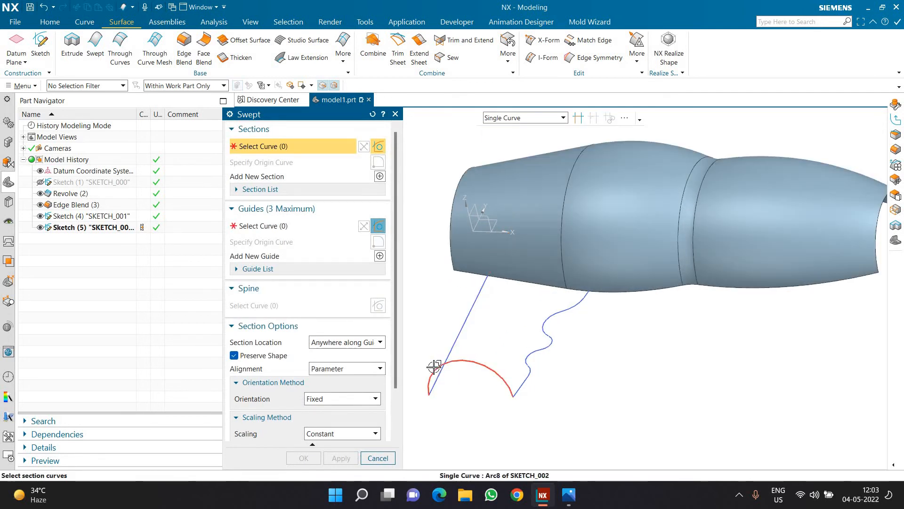
left_click(433, 374)
Assign the straight handle line as the first sweep guide and the tangent-connected grip contour as the second guide.
left_click(299, 226)
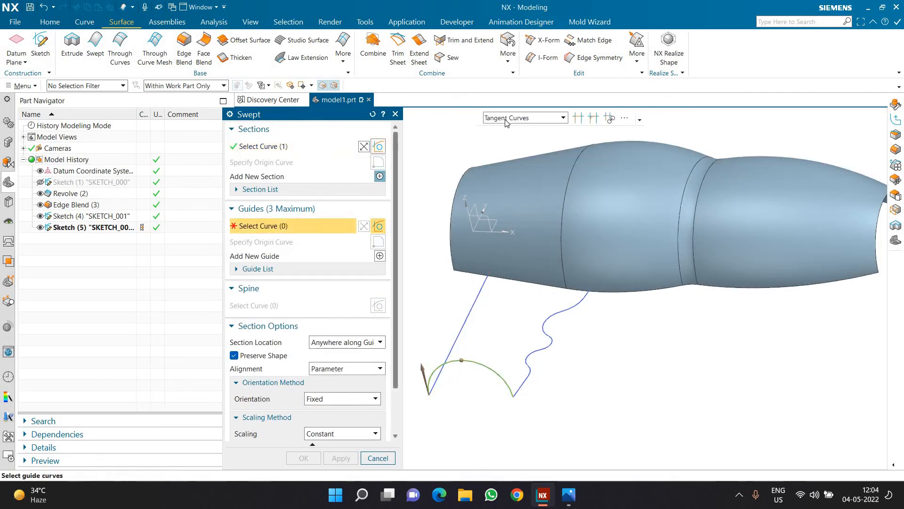
left_click(504, 119)
left_click(502, 154)
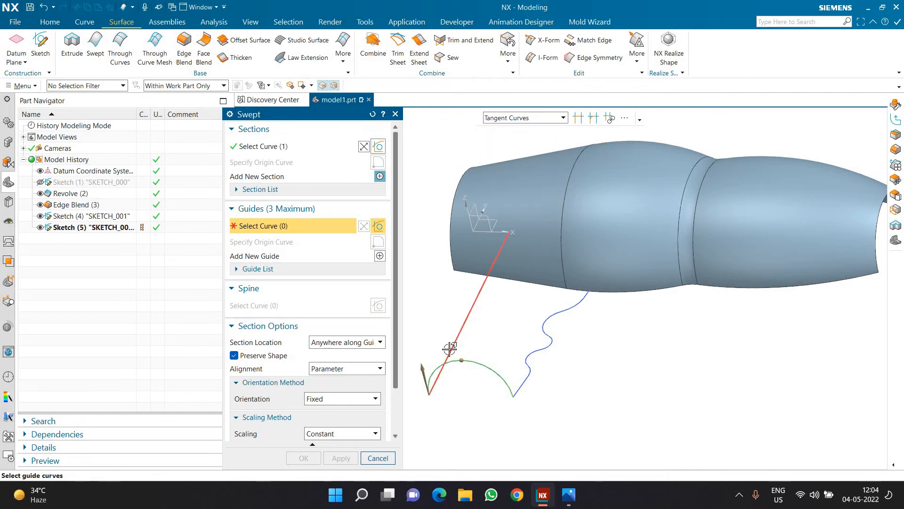
left_click(450, 348)
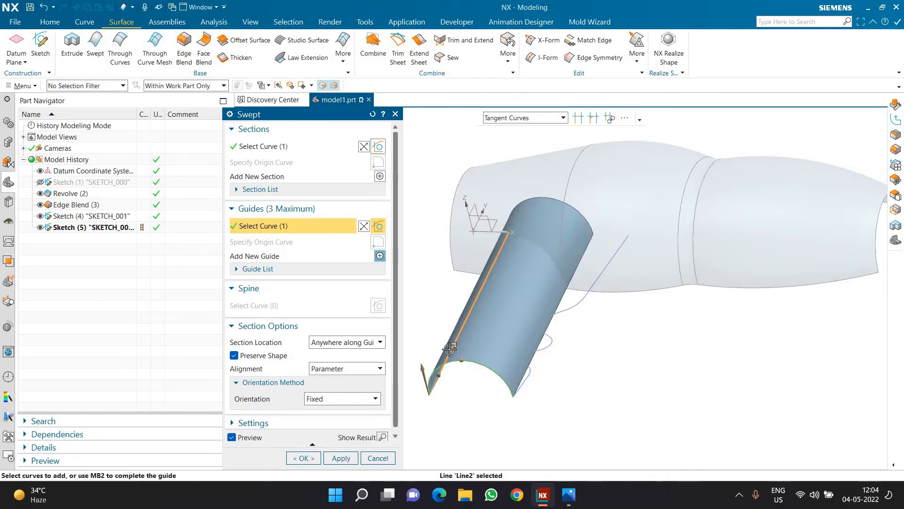
left_click(380, 256)
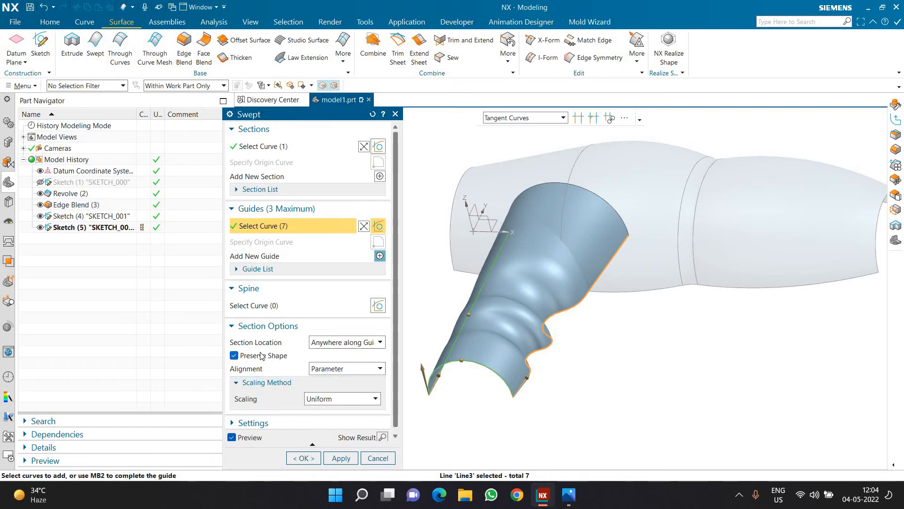
Set the sweep's scaling method to Lateral and create the handle surface.
scroll(319, 419, "down", 1)
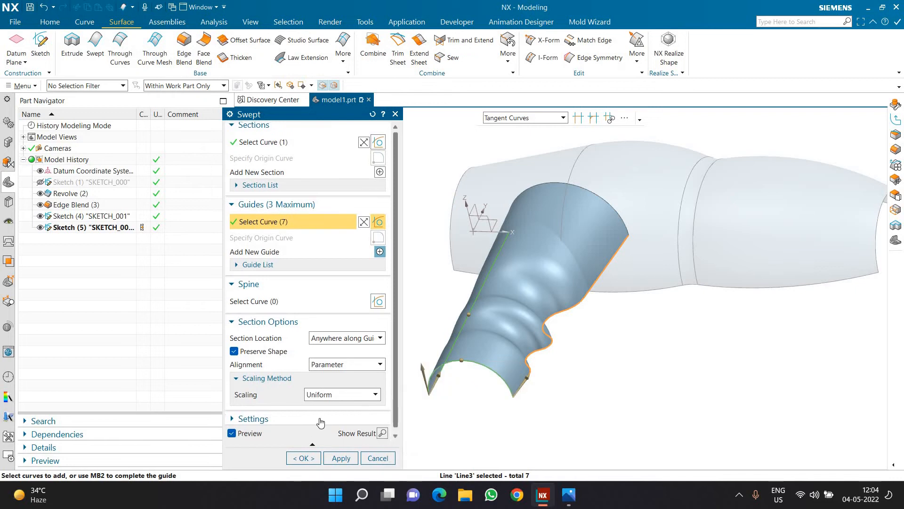
middle_click_drag(556, 360, 536, 320)
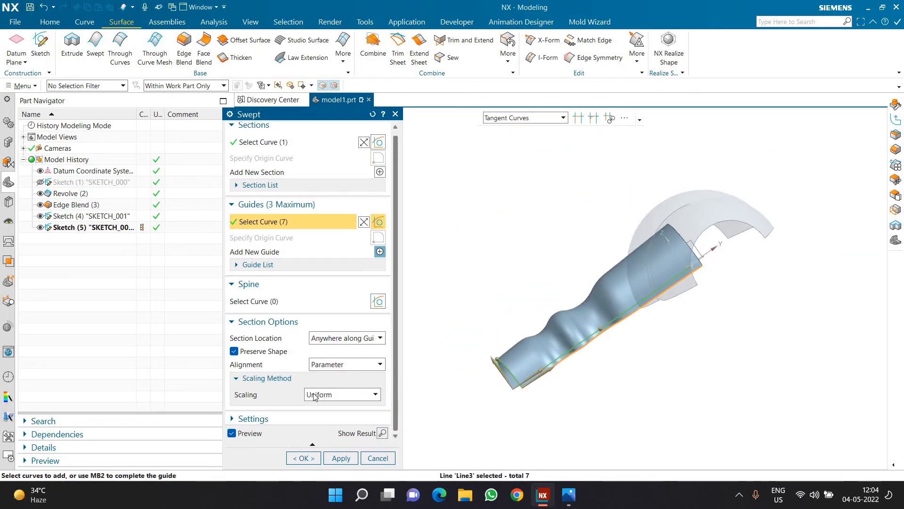
left_click(342, 394)
left_click(335, 426)
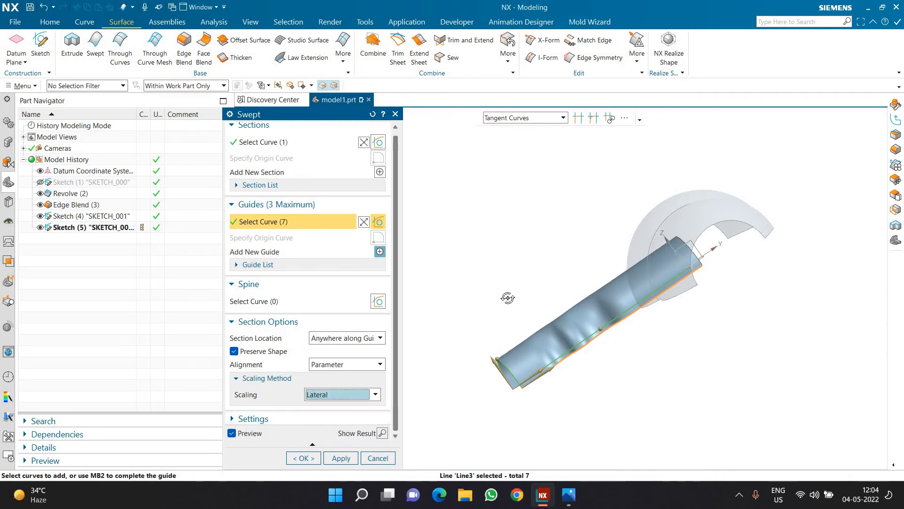
middle_click_drag(530, 297, 535, 315)
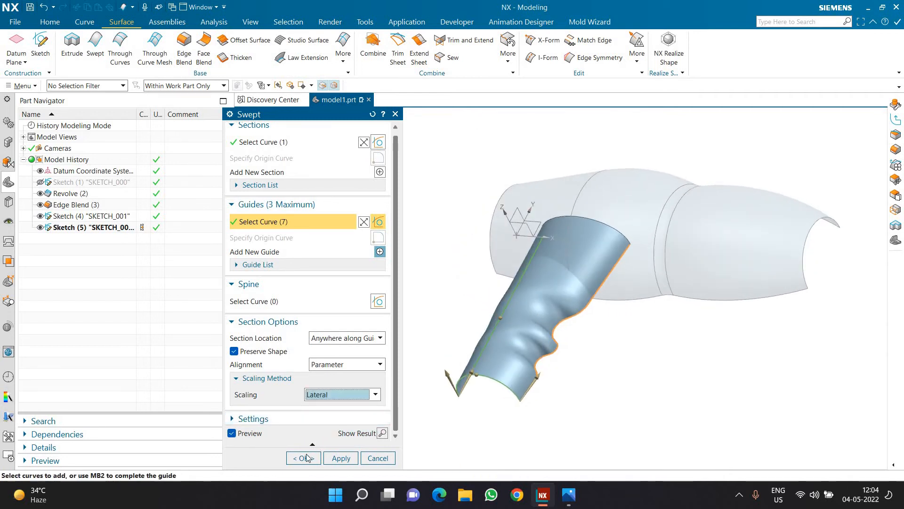
left_click(304, 458)
Create a straight 3D line joining the two endpoints of the arc at the handle's lower end.
scroll(256, 286, "up", 2)
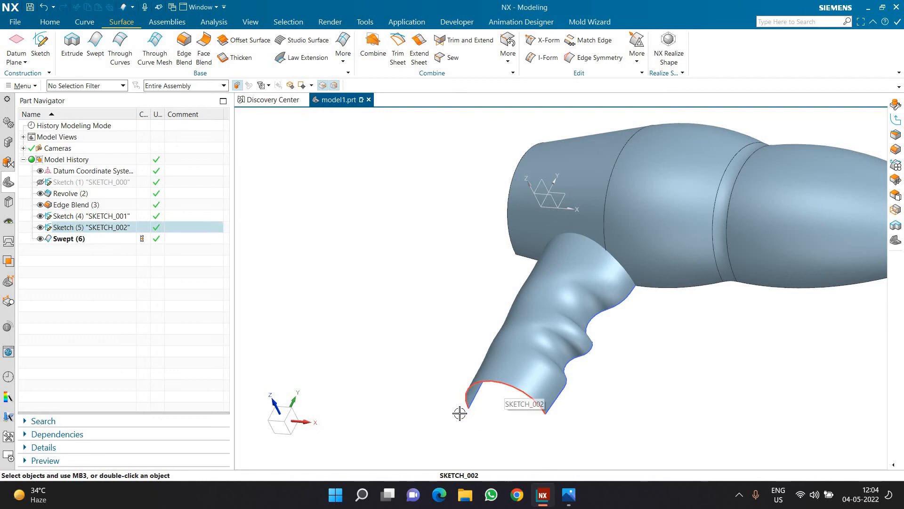
scroll(509, 416, "up", 1)
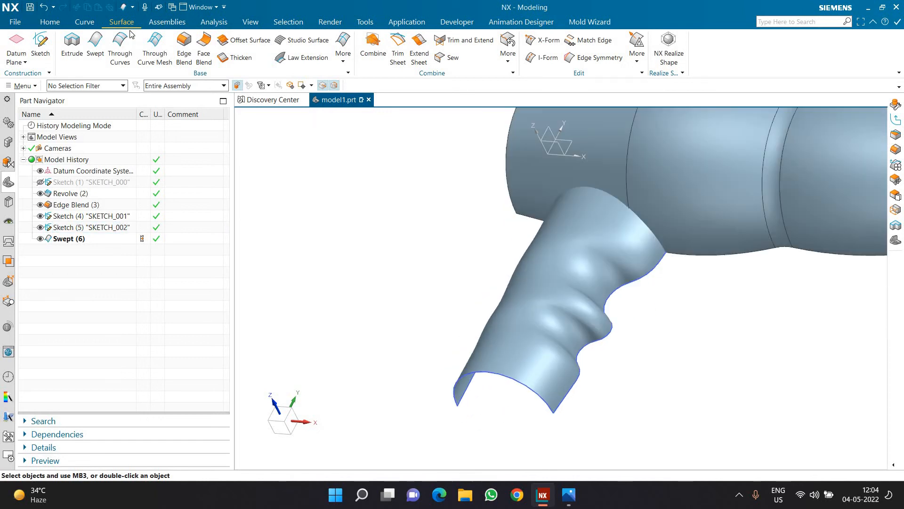
left_click(85, 23)
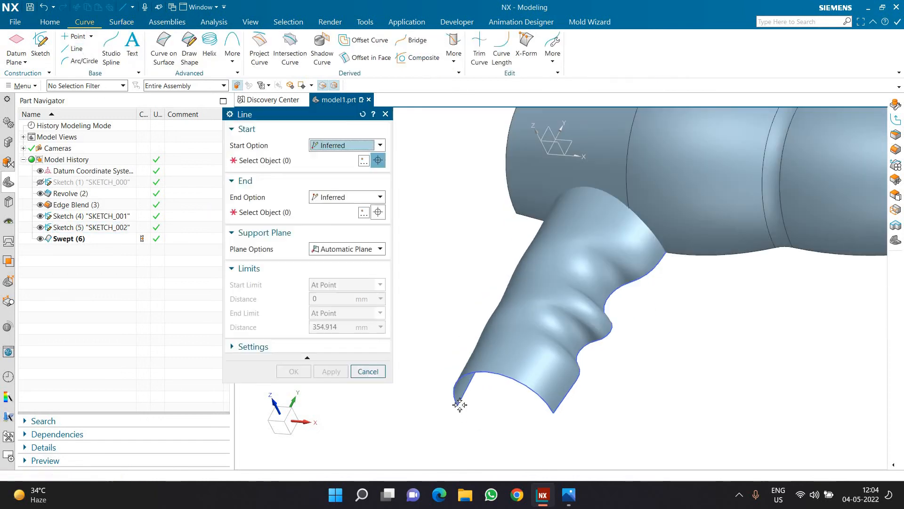
left_click(512, 429)
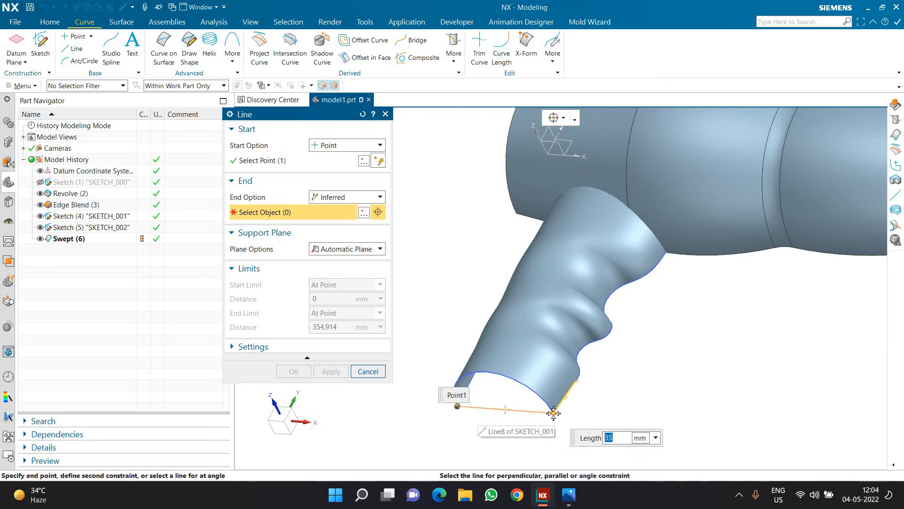
left_click(596, 434)
middle_click(158, 99)
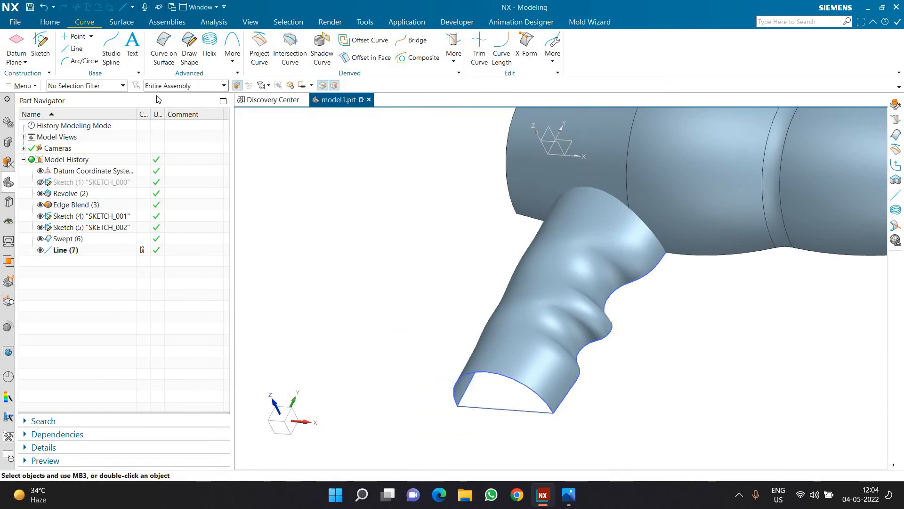
Close the handle's lower end with a Bounded Plane from the arc and closing line, and hide that line and both handle sketches.
scroll(324, 61, "down", 1)
left_click(343, 47)
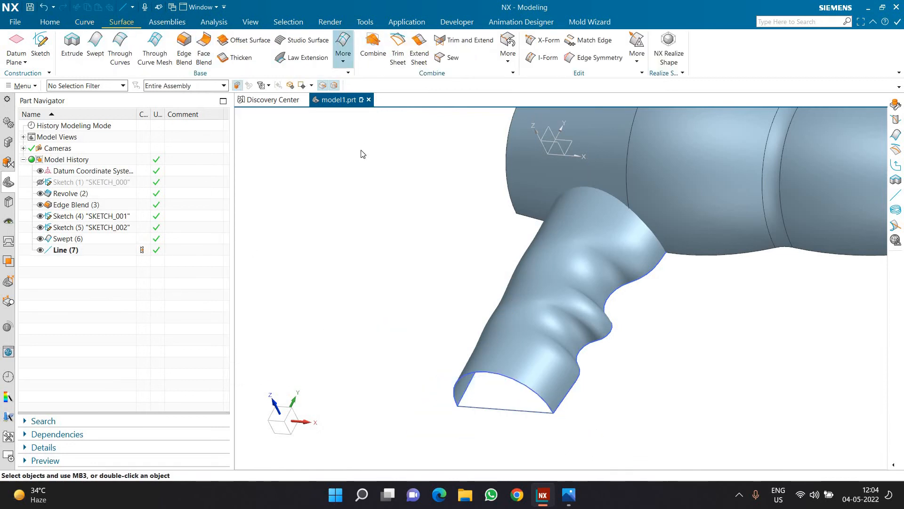
left_click(442, 217)
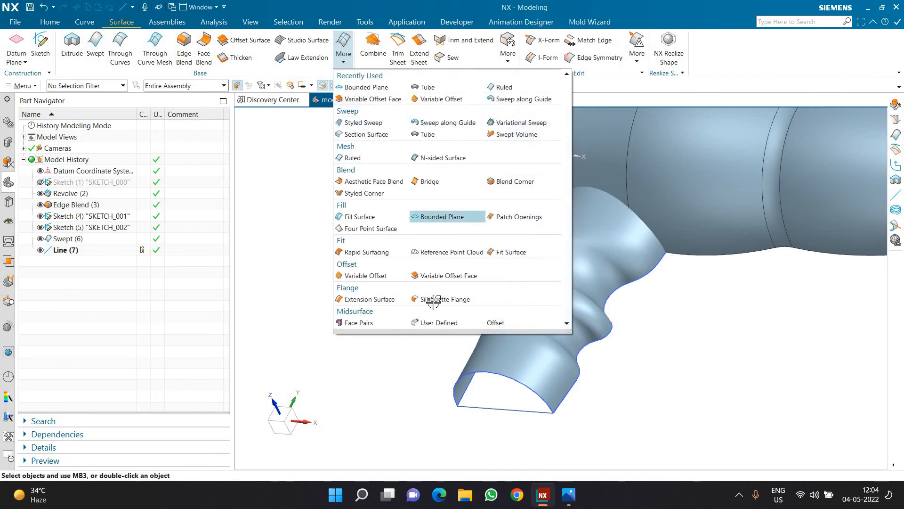
left_click(495, 407)
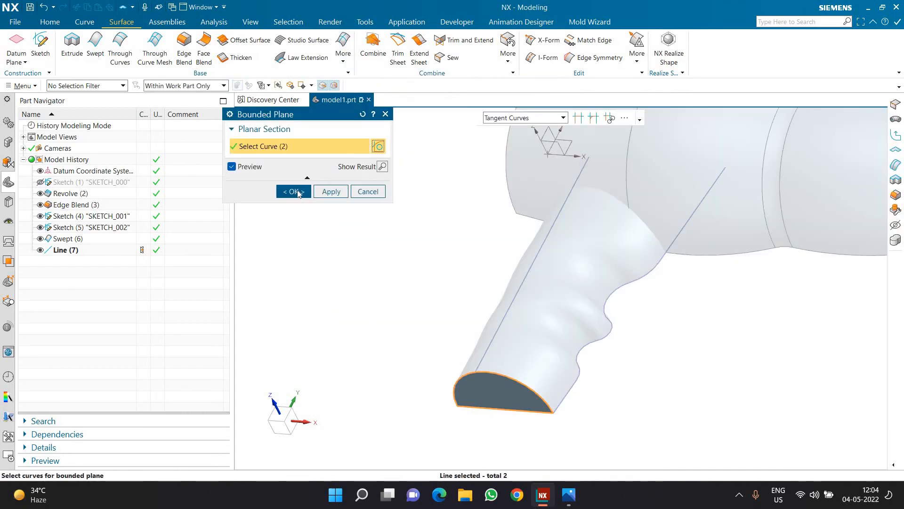
middle_click(325, 319)
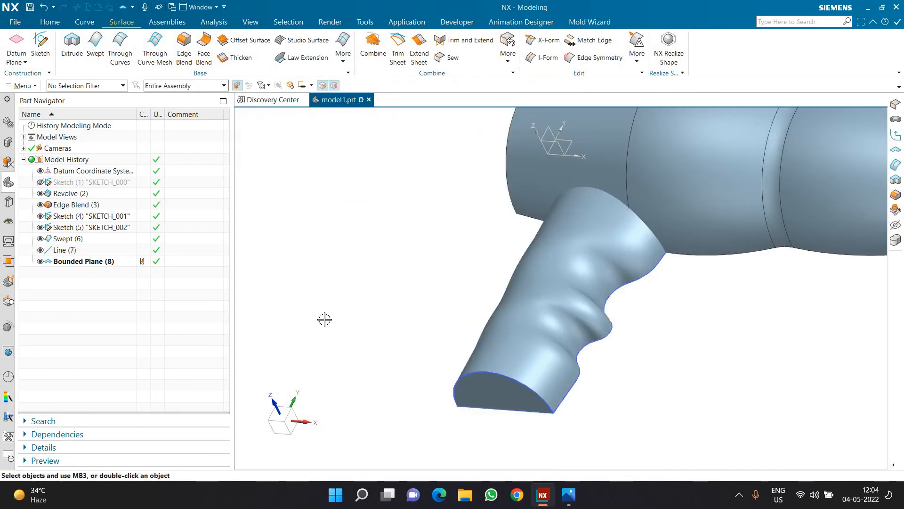
left_click(40, 249)
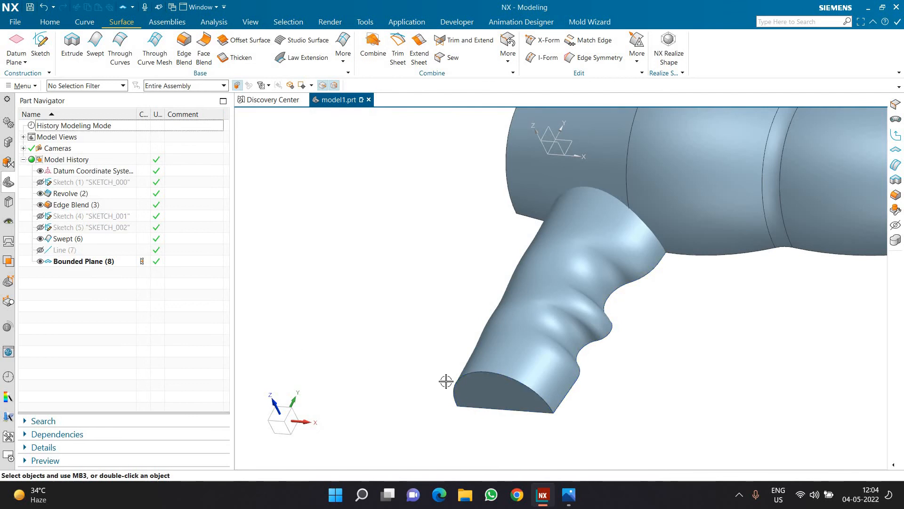
Sew the bounded end plane to the swept handle surface, using the handle as the target sheet.
scroll(494, 376, "down", 3)
scroll(500, 367, "up", 3)
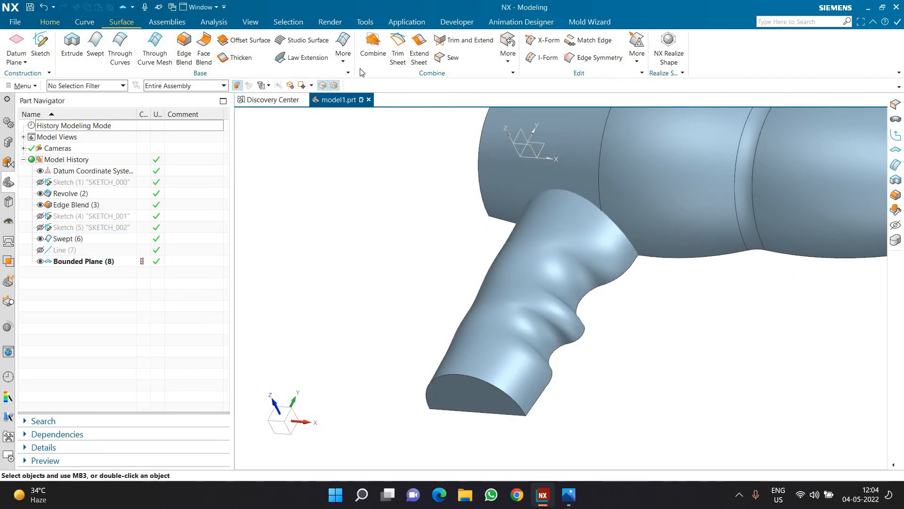
left_click(509, 378)
left_click(434, 405)
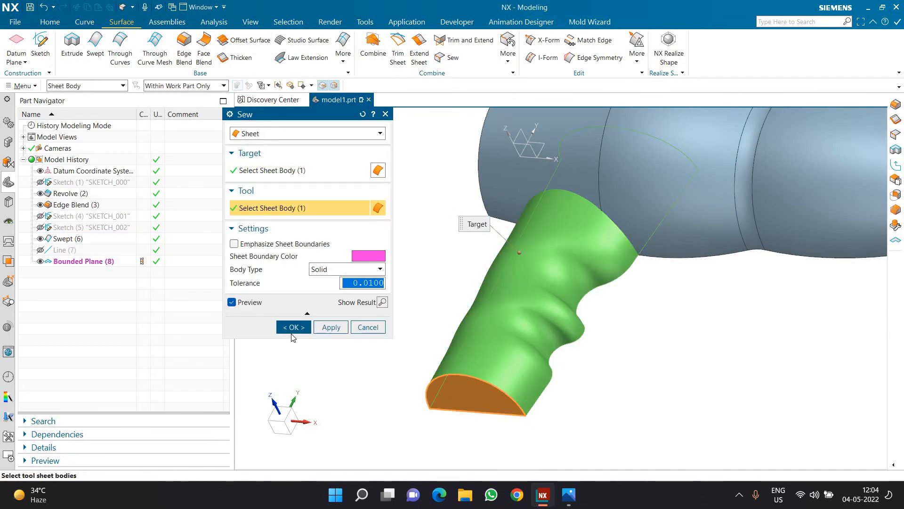
left_click(291, 327)
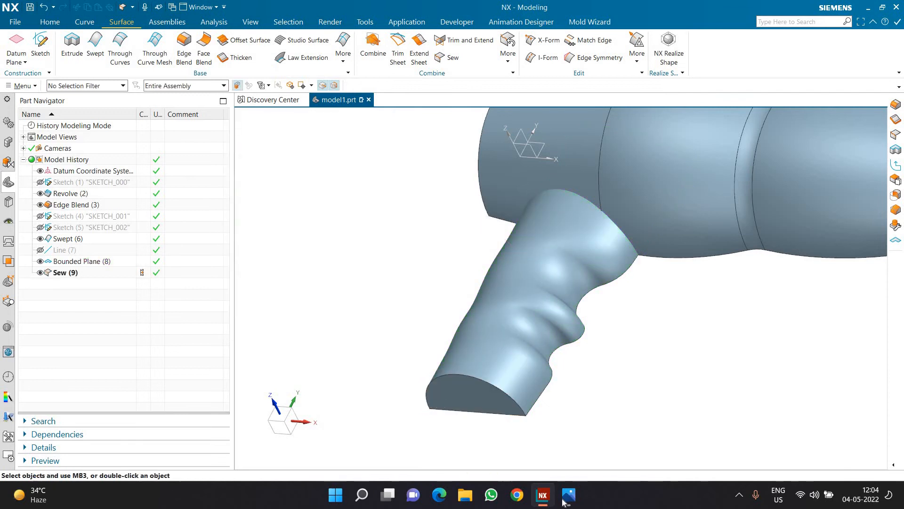
Examine the reference drawing for the fillet radii around the handle and its lower end.
left_click(568, 495)
scroll(398, 406, "down", 2)
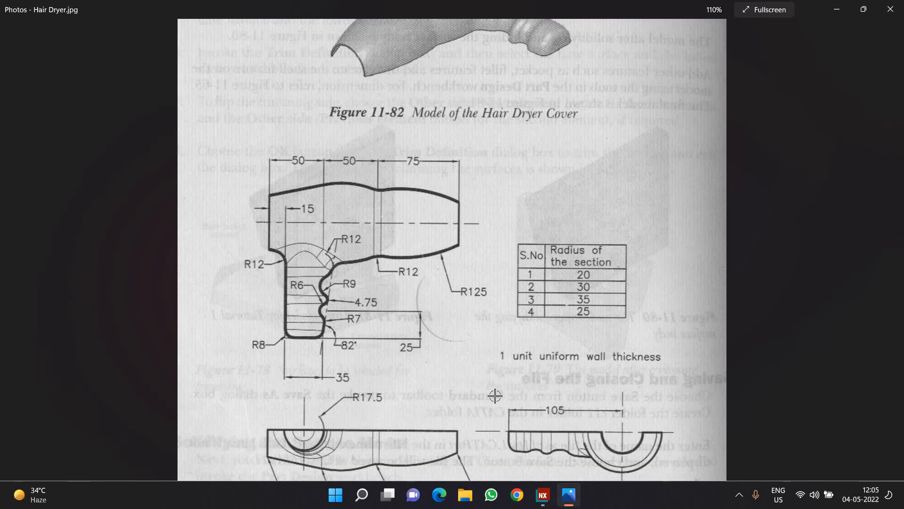
left_click(569, 494)
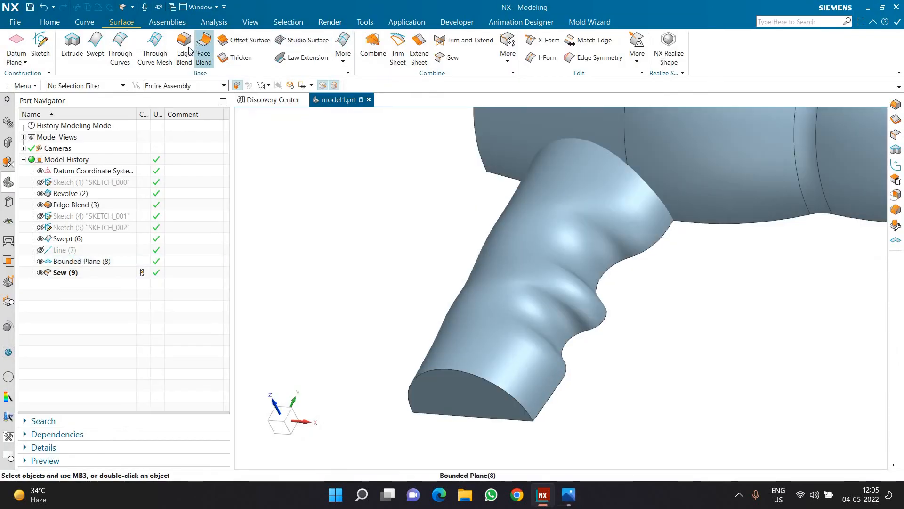
Blend the curved edge at the handle's lower end with an 8 mm radius.
left_click(186, 47)
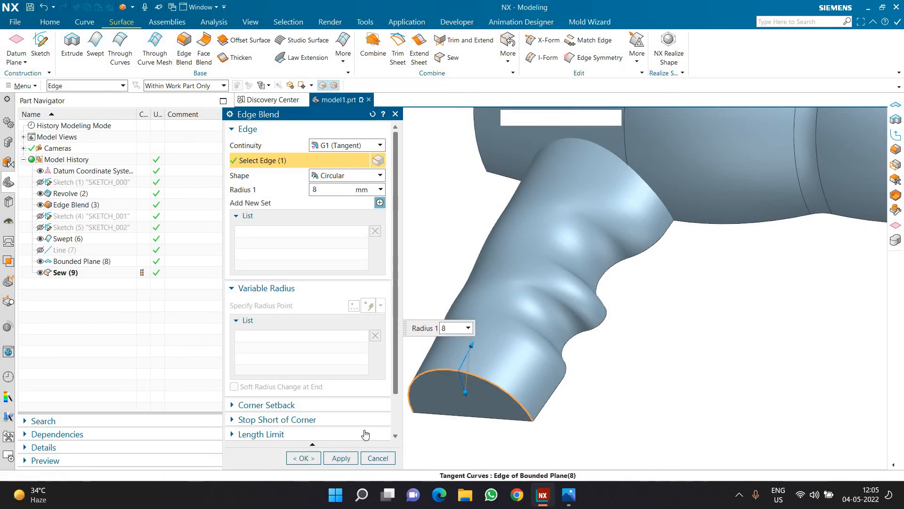
left_click(496, 385)
middle_click(405, 362)
scroll(405, 363, "down", 2)
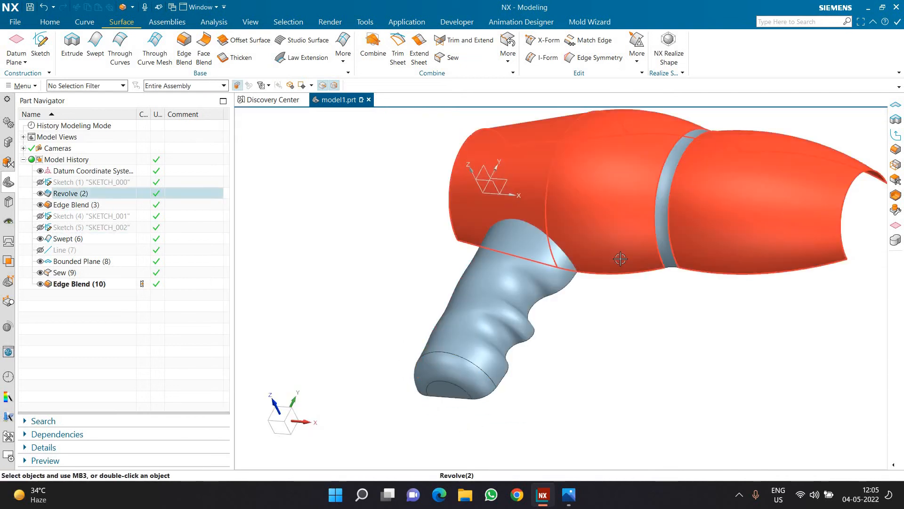
Set up a Make Corner Trim and Extend with the handle faces as target and the dryer's main body faces as tool.
middle_click_drag(610, 324, 609, 299)
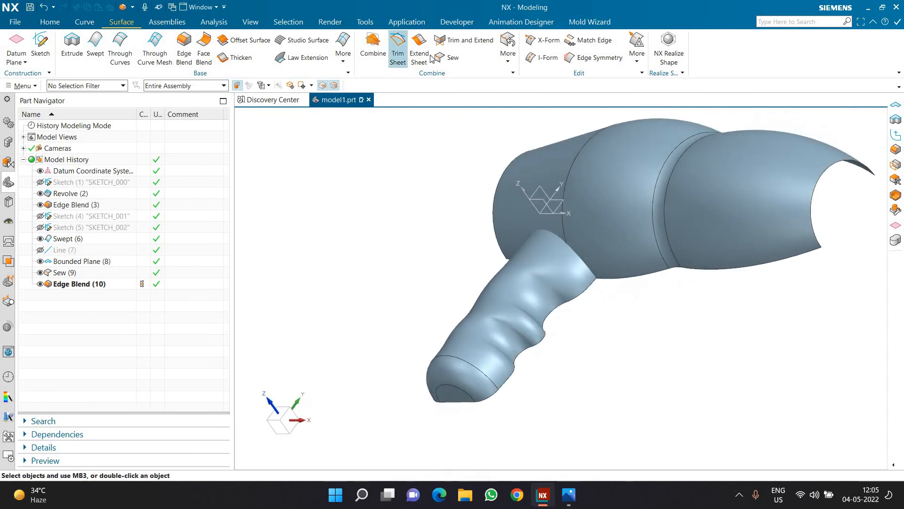
left_click(464, 40)
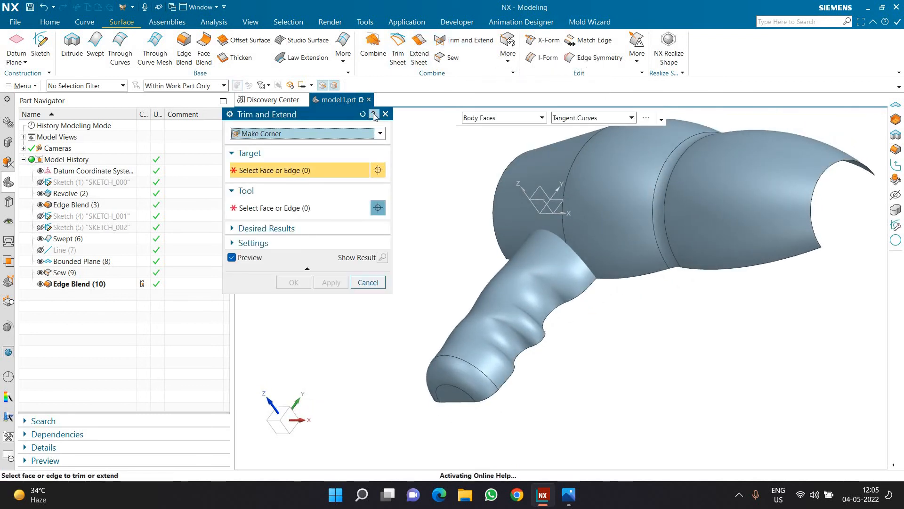
left_click(360, 113)
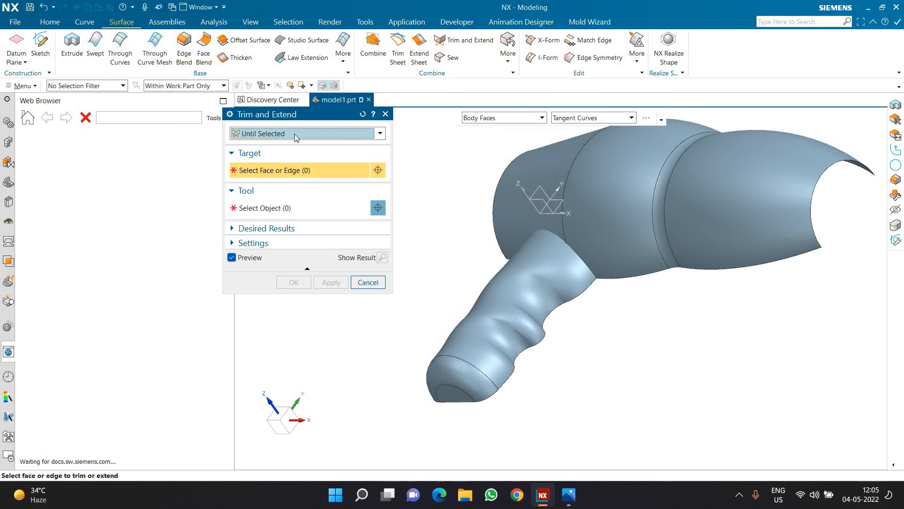
left_click(292, 136)
left_click(290, 138)
left_click(284, 133)
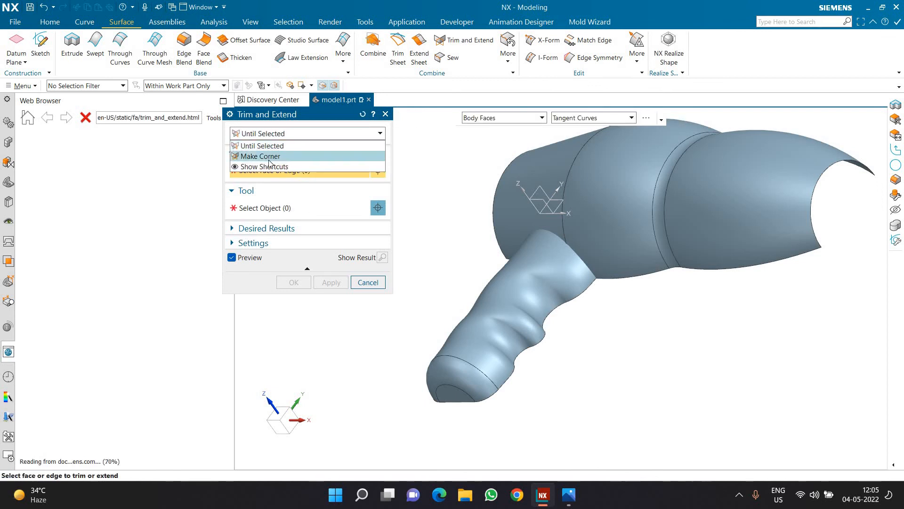
left_click(277, 162)
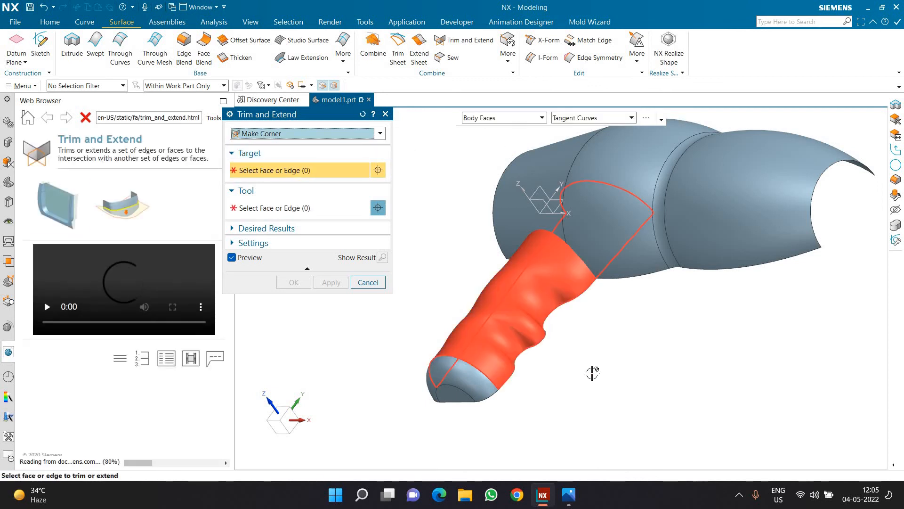
left_click(533, 324)
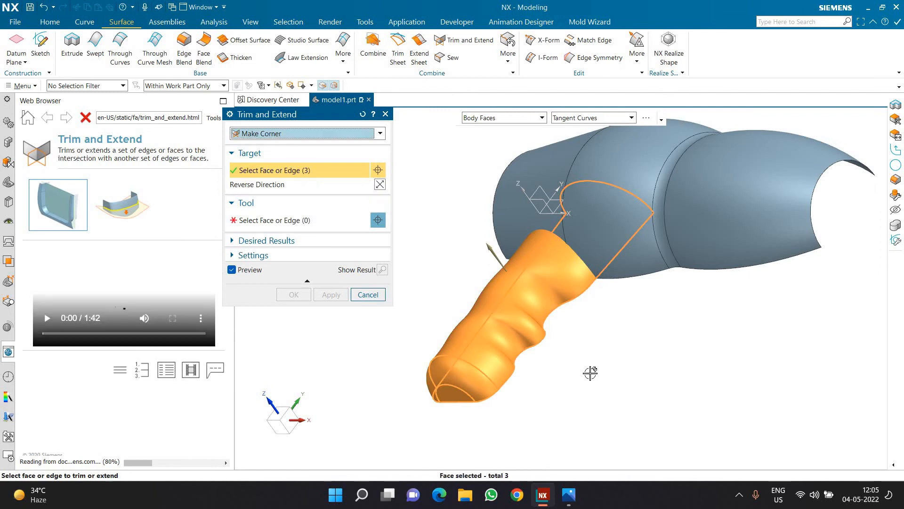
left_click(317, 226)
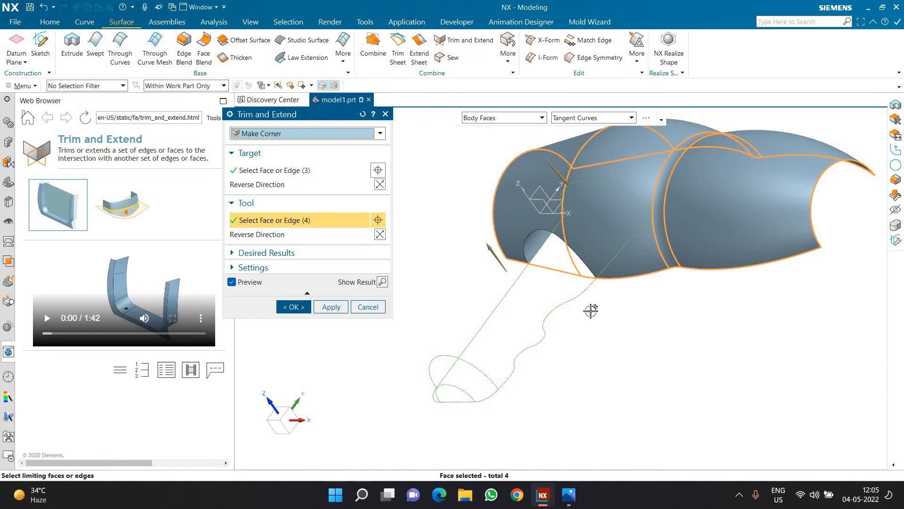
Reverse the tool direction so the outer handle and main body are kept, and complete the Trim and Extend.
left_click(380, 185)
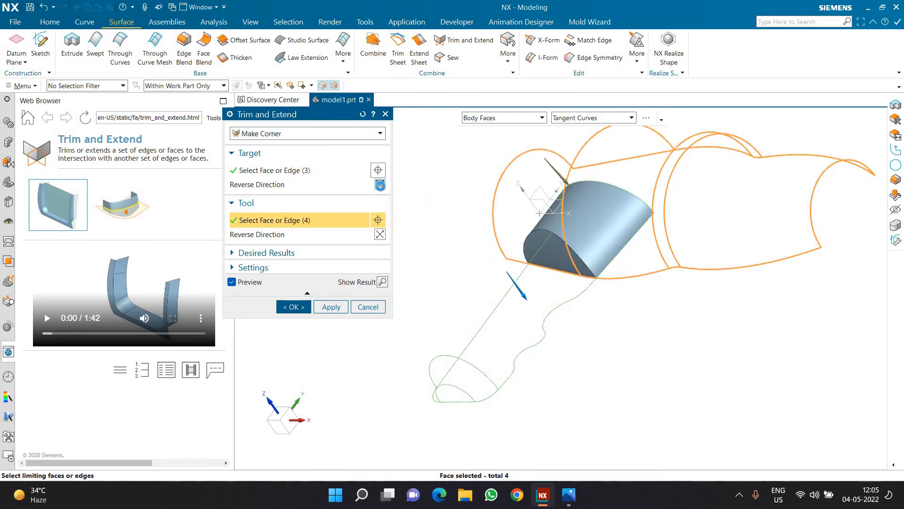
left_click(380, 185)
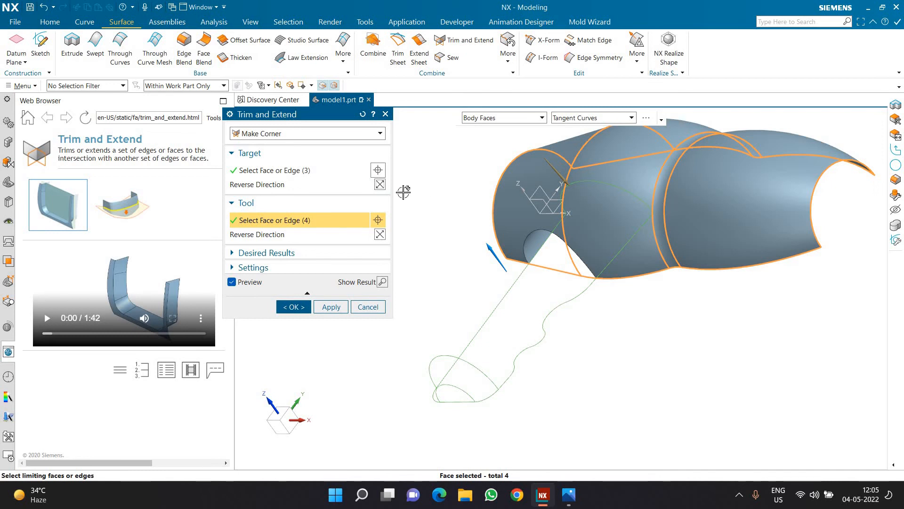
left_click(380, 185)
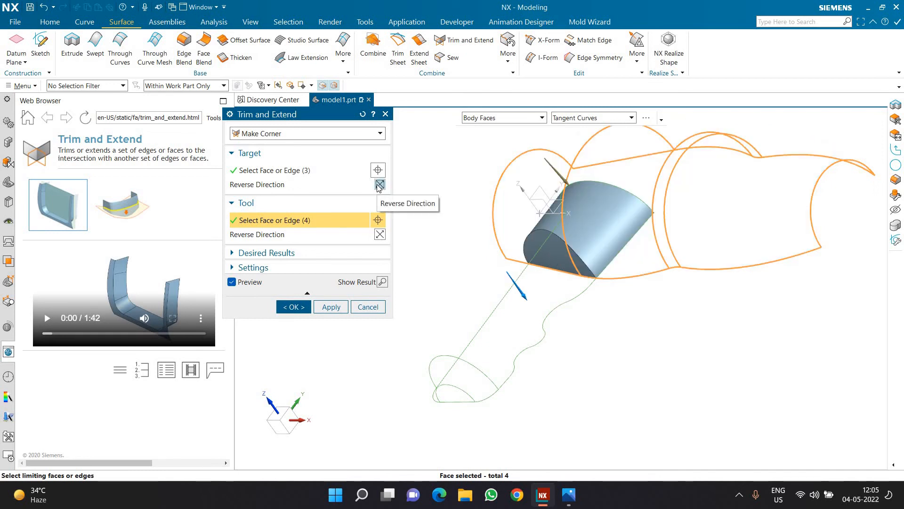
left_click(379, 185)
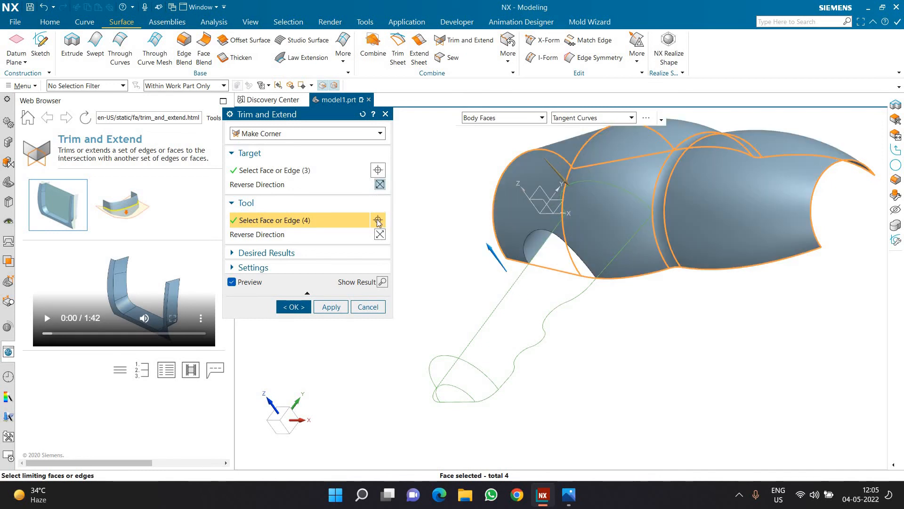
left_click(379, 235)
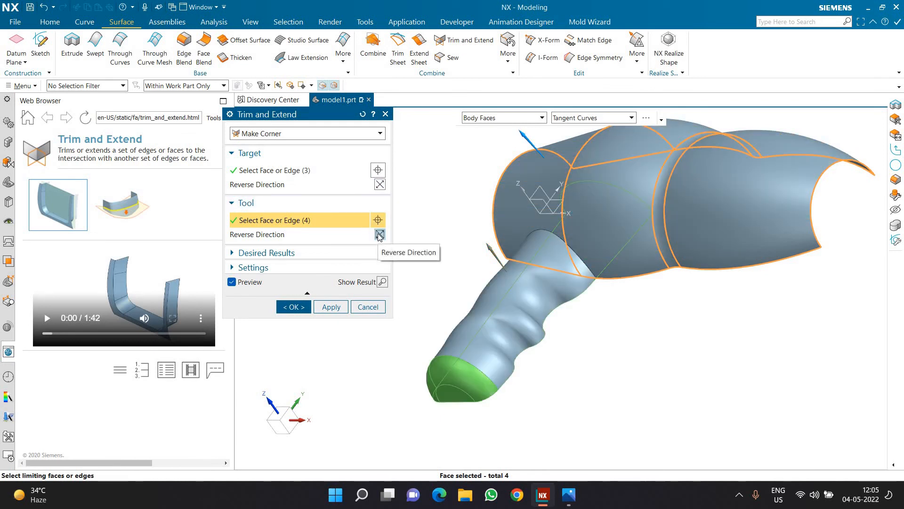
left_click(379, 234)
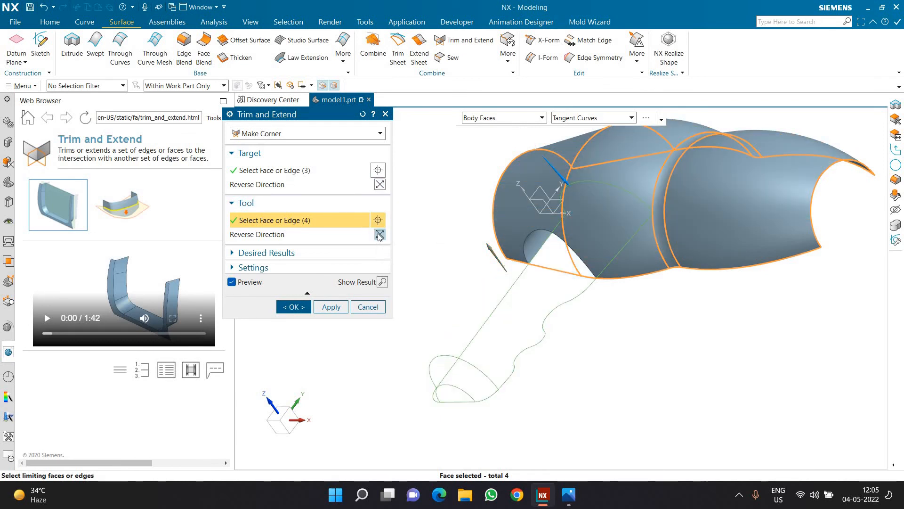
left_click(379, 234)
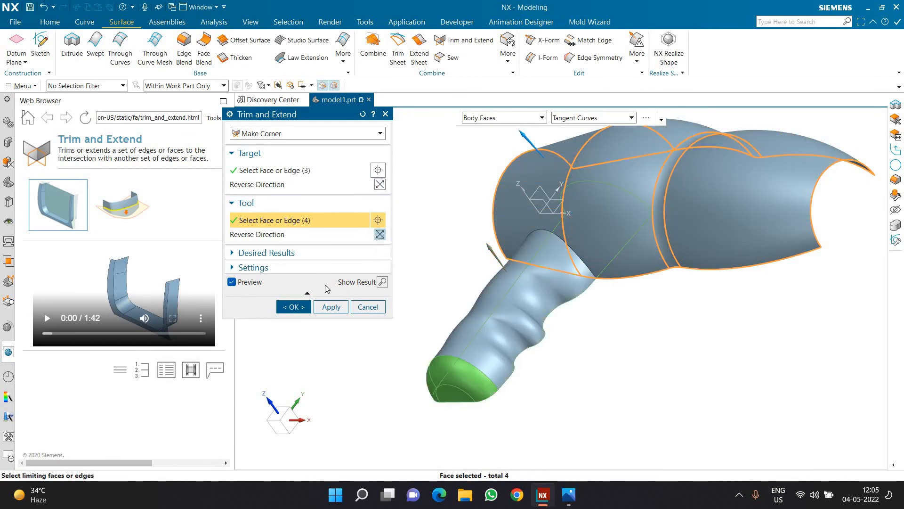
middle_click(406, 293)
Blend the edges where the handle meets the main body with a 12 mm radius.
middle_click_drag(389, 252, 446, 269)
scroll(494, 173, "up", 2)
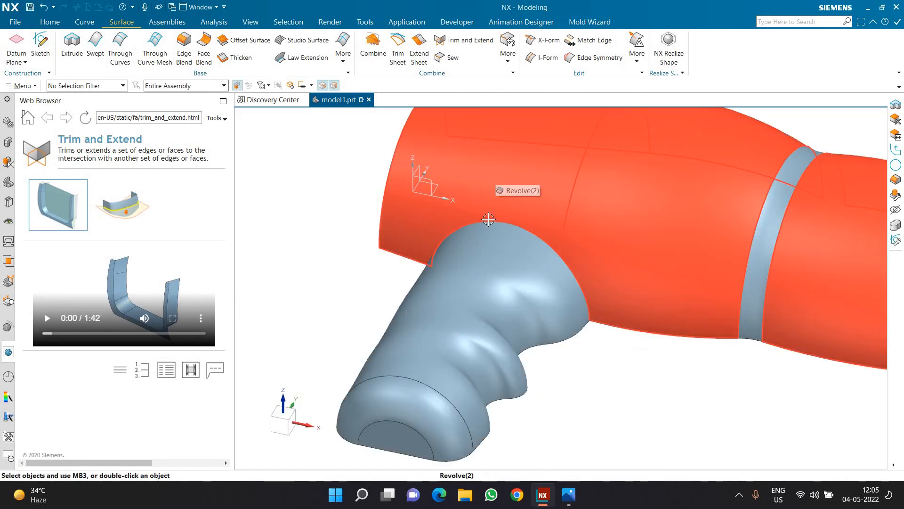
scroll(488, 219, "down", 2)
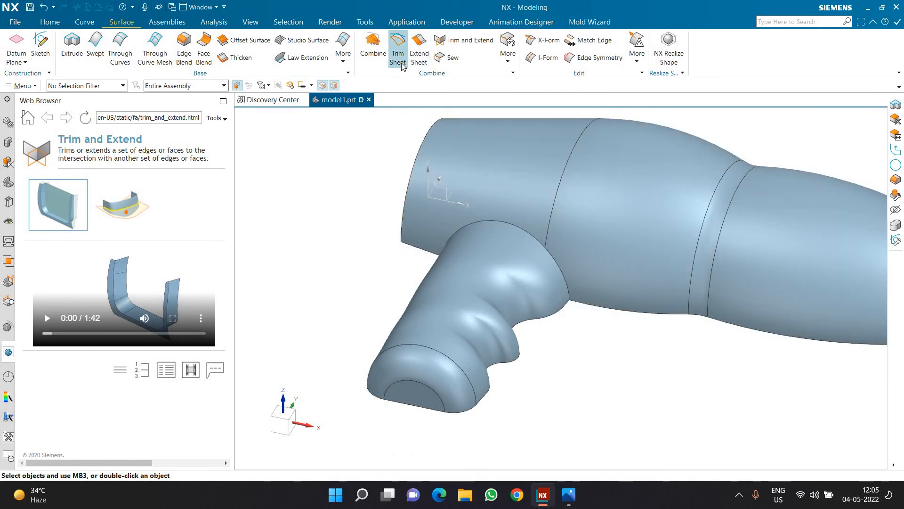
left_click(515, 251)
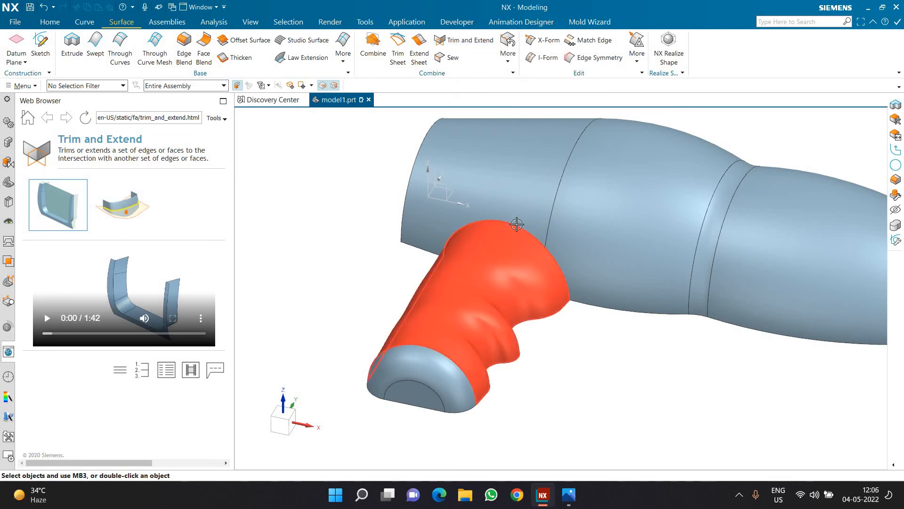
left_click(184, 49)
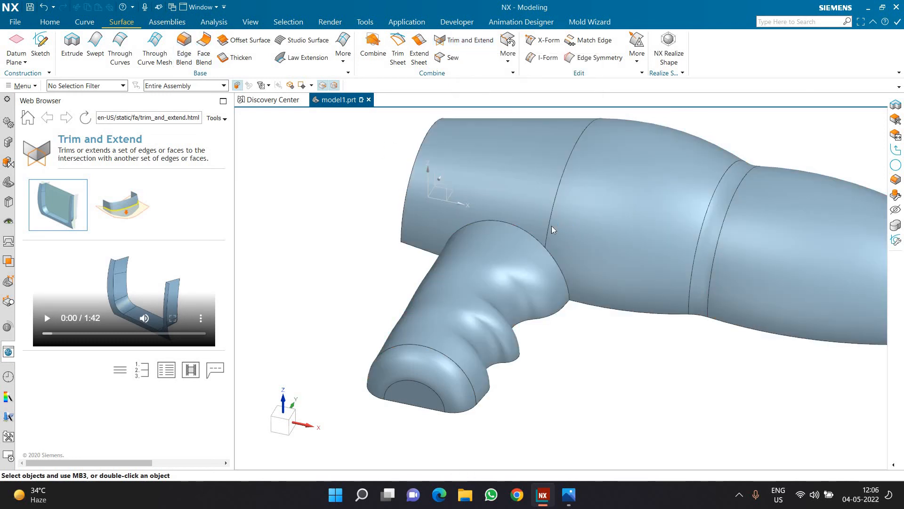
left_click(531, 233)
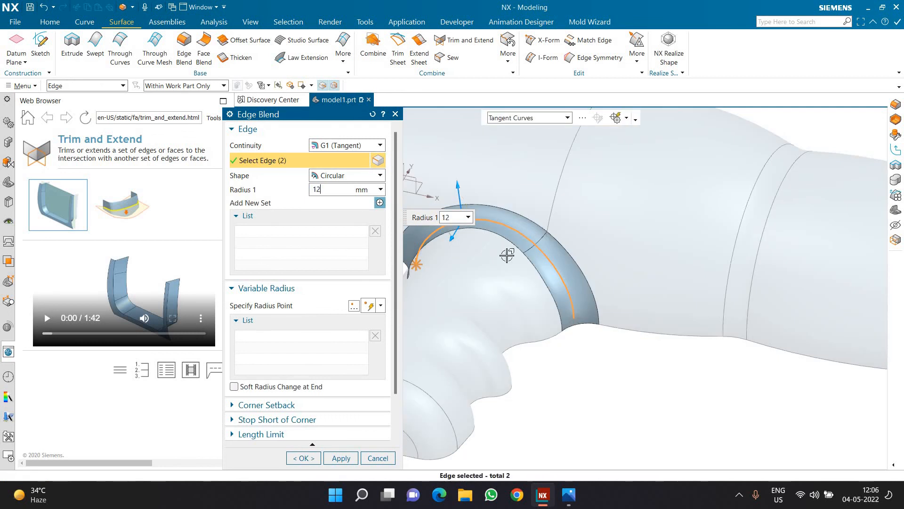
left_click(304, 458)
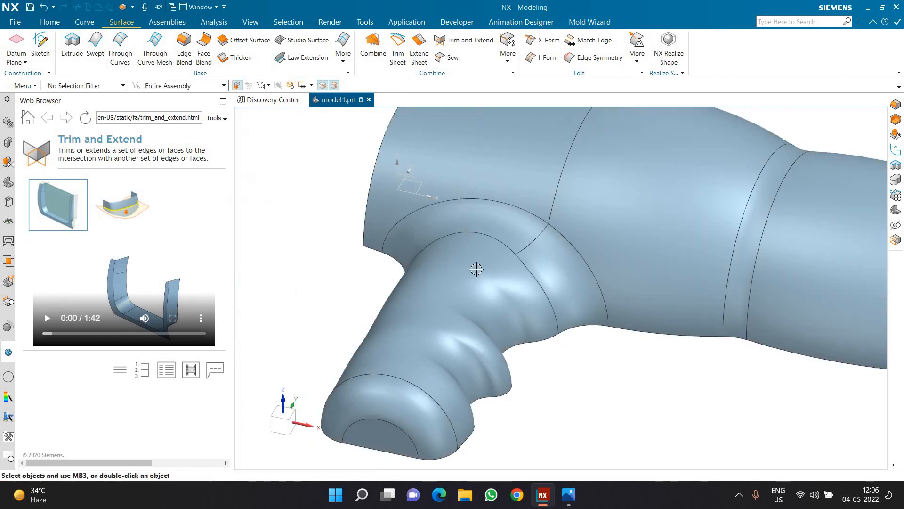
Check the wall thickness in the reference drawing and thicken all body faces of the cover with a 1 mm Offset 1.
scroll(476, 269, "down", 5)
middle_click_drag(476, 268, 539, 463)
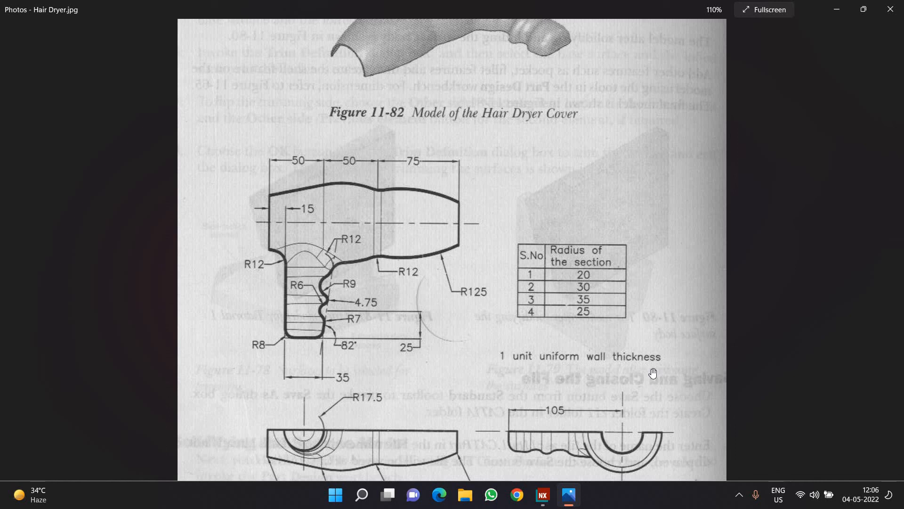
left_click(573, 493)
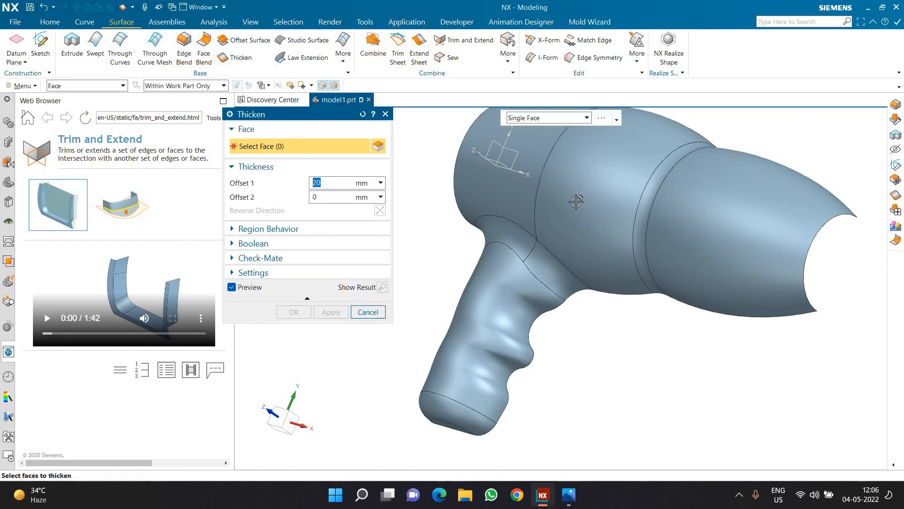
left_click(513, 116)
left_click(525, 166)
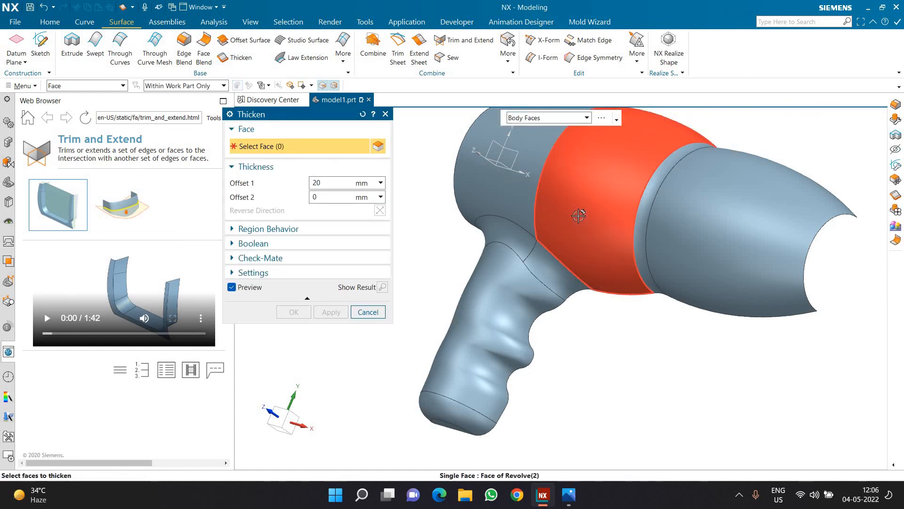
left_click(578, 215)
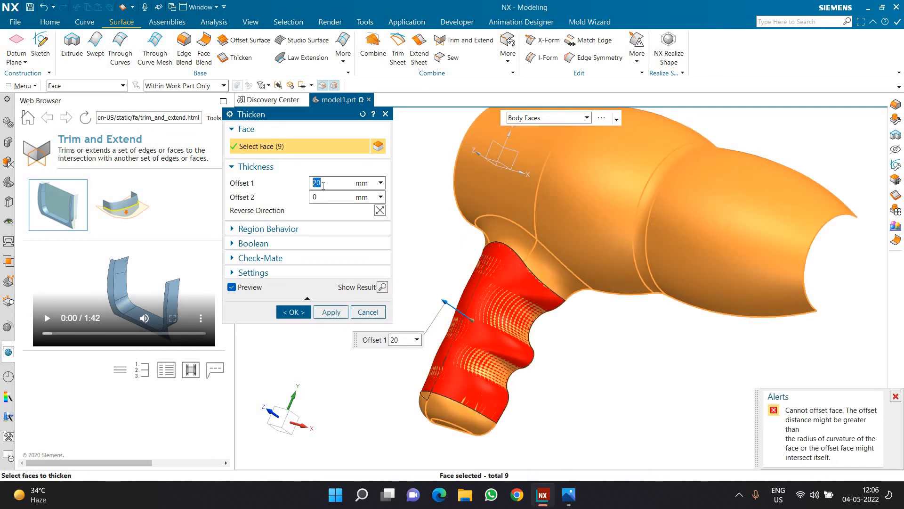
key("Return")
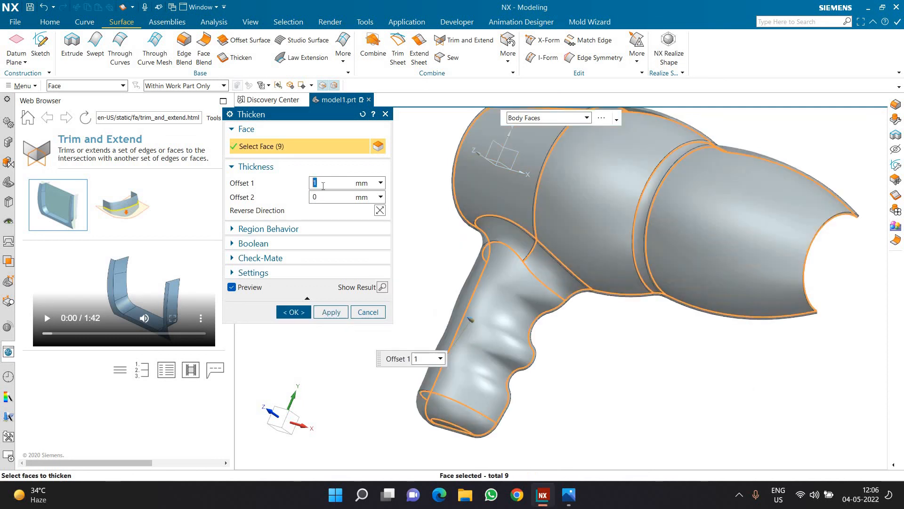
left_click(294, 311)
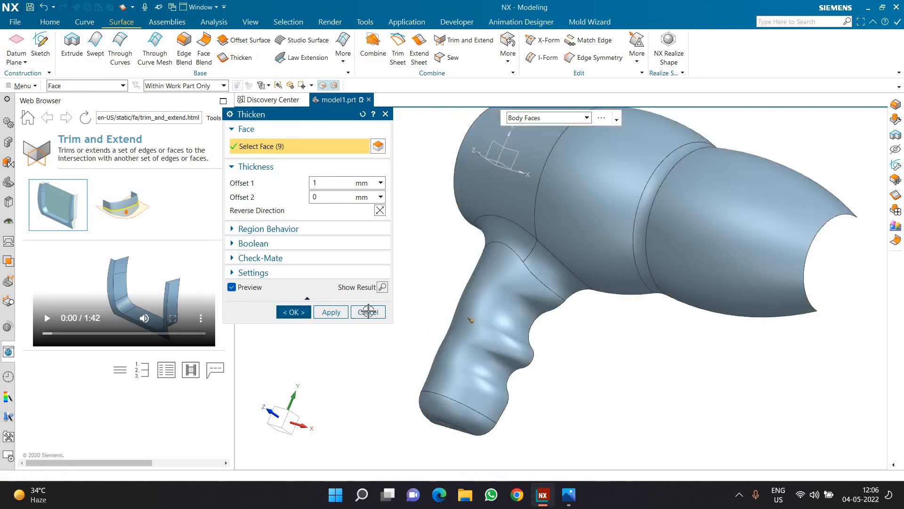
Delete the original sheet body overlapping the thickened cover with a Delete Body feature.
scroll(335, 289, "down", 3)
middle_click_drag(334, 289, 424, 211)
scroll(542, 200, "up", 3)
scroll(543, 200, "up", 1)
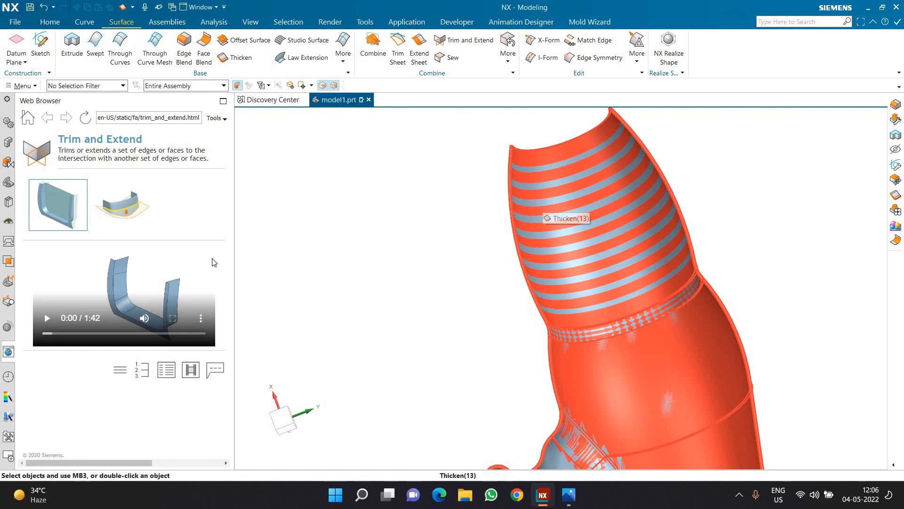
left_click(9, 182)
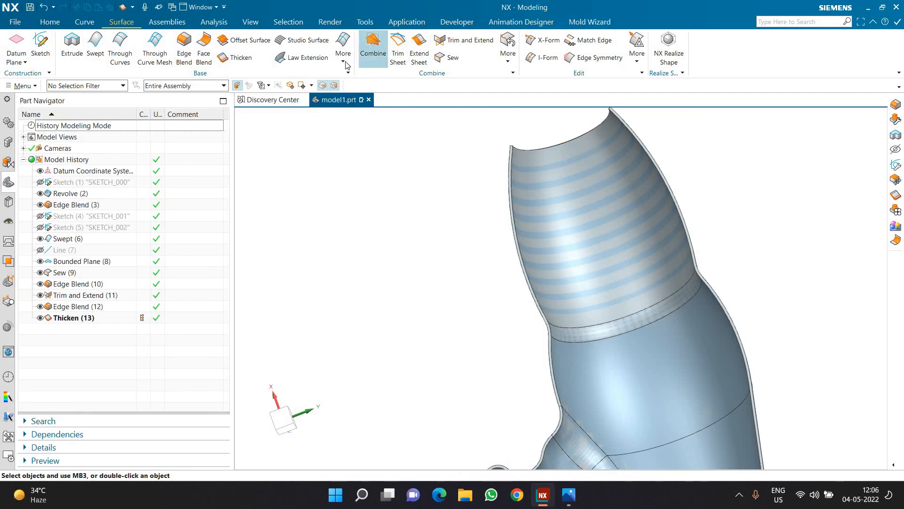
scroll(254, 58, "up", 2)
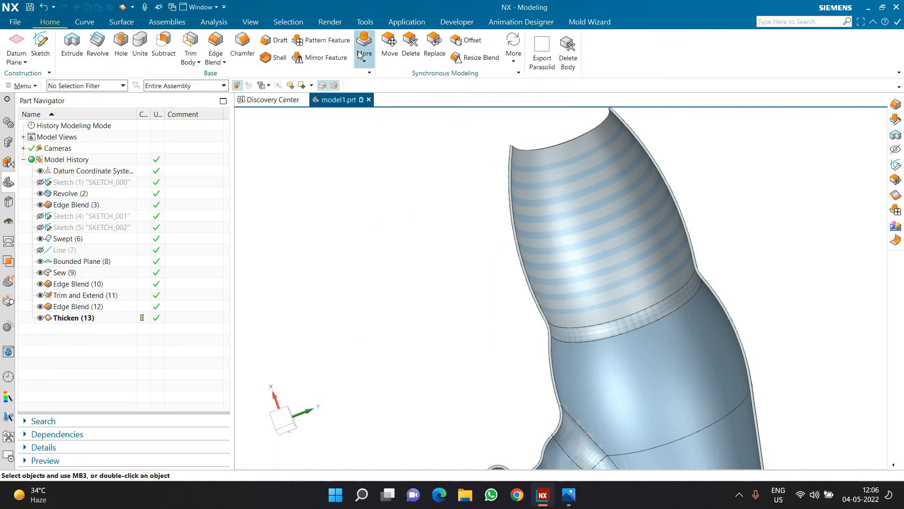
left_click(366, 56)
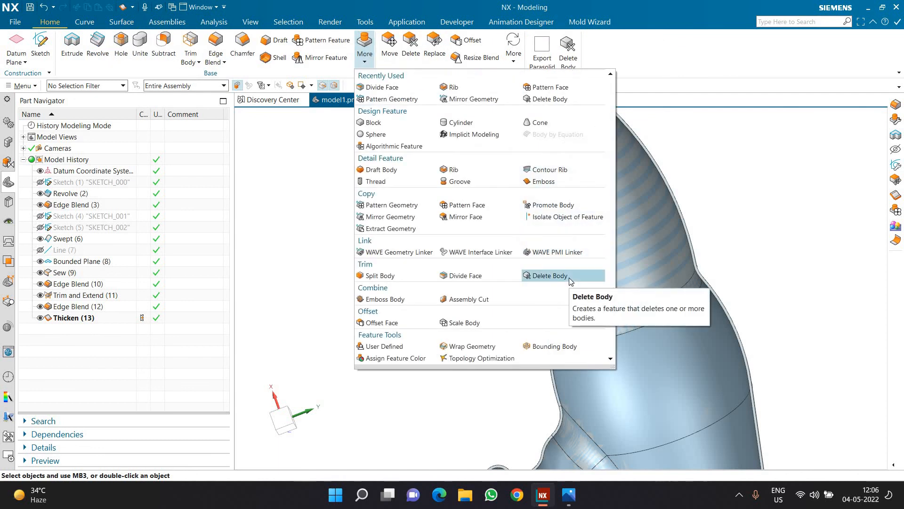
left_click(571, 279)
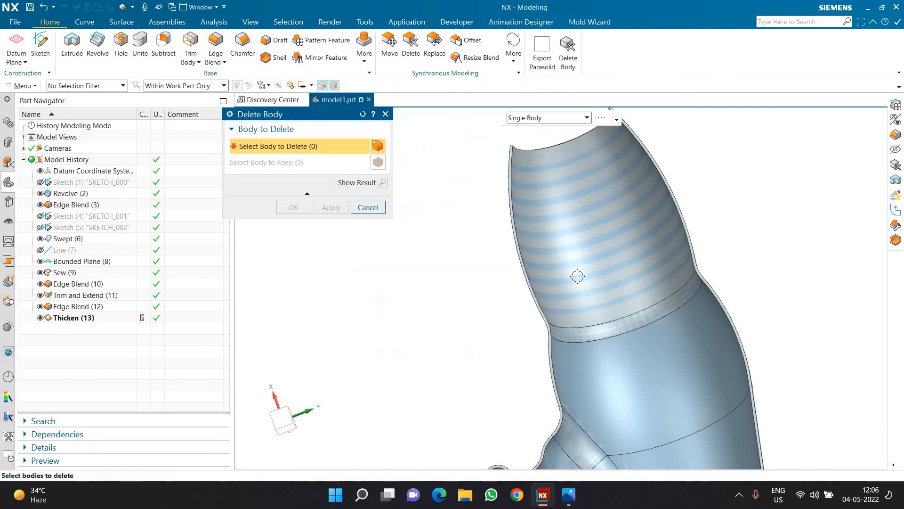
left_click(577, 275)
left_click(294, 207)
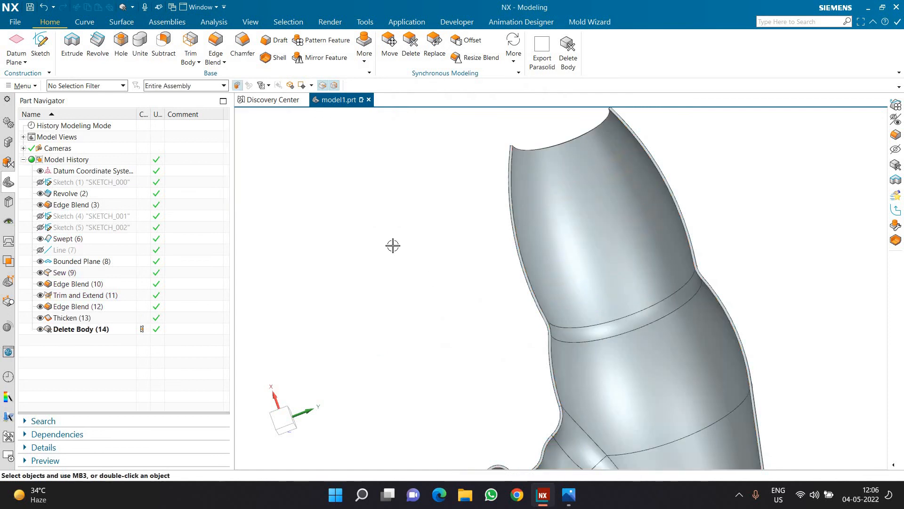
middle_click_drag(393, 244, 472, 325)
scroll(473, 324, "up", 2)
scroll(529, 194, "down", 2)
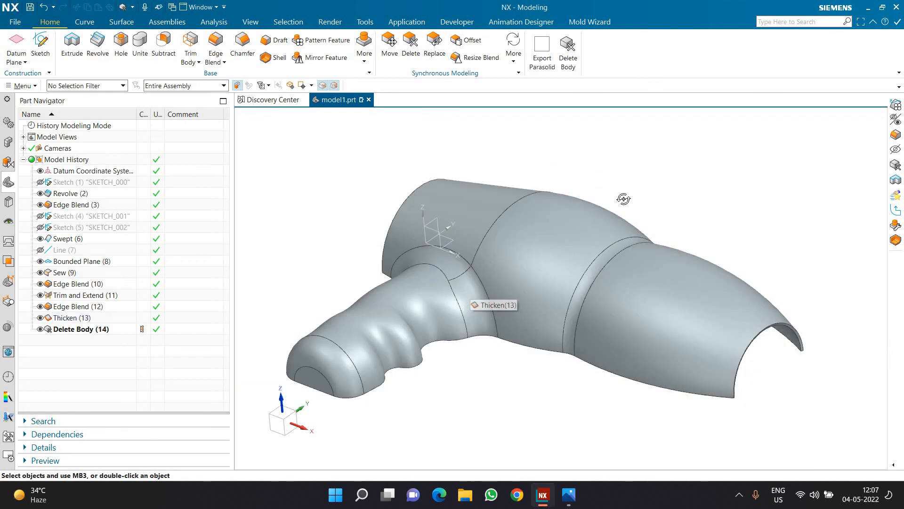
mouse_move(626, 198)
middle_mouse_down()
mouse_move(617, 200)
mouse_move(629, 198)
middle_mouse_up()
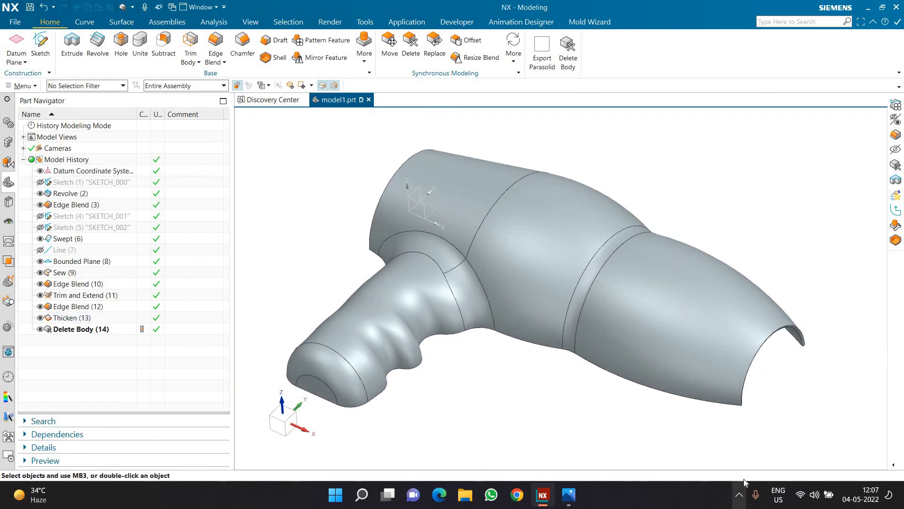